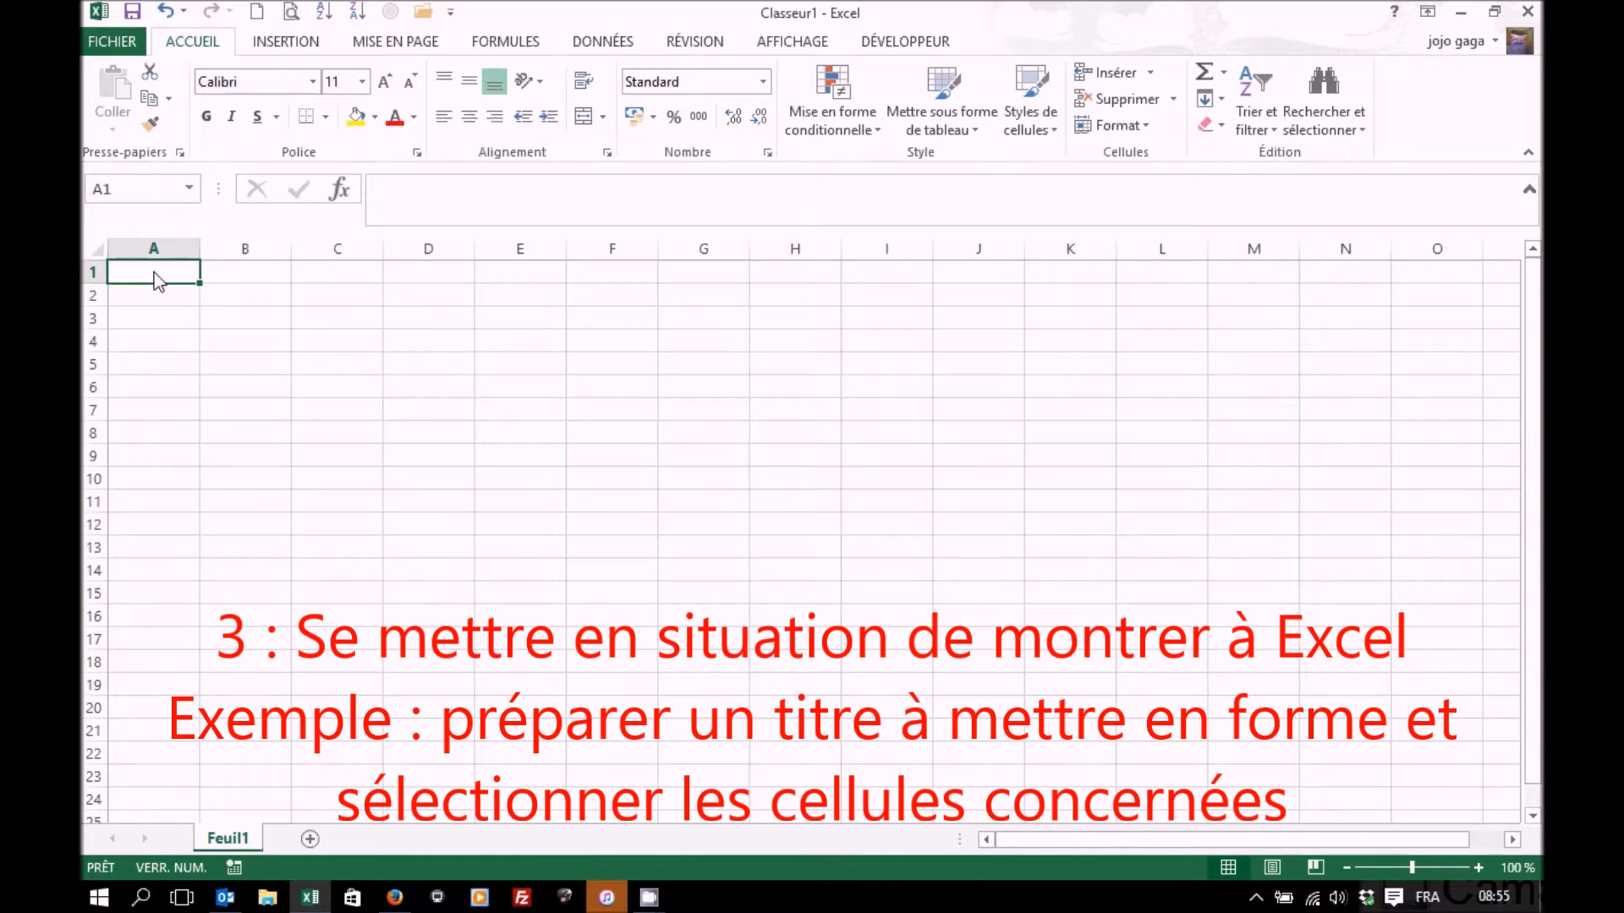
- Enter the title "Mon titre" in cell A1 and select the range A1:D1
{"action": "type", "text": "M"}
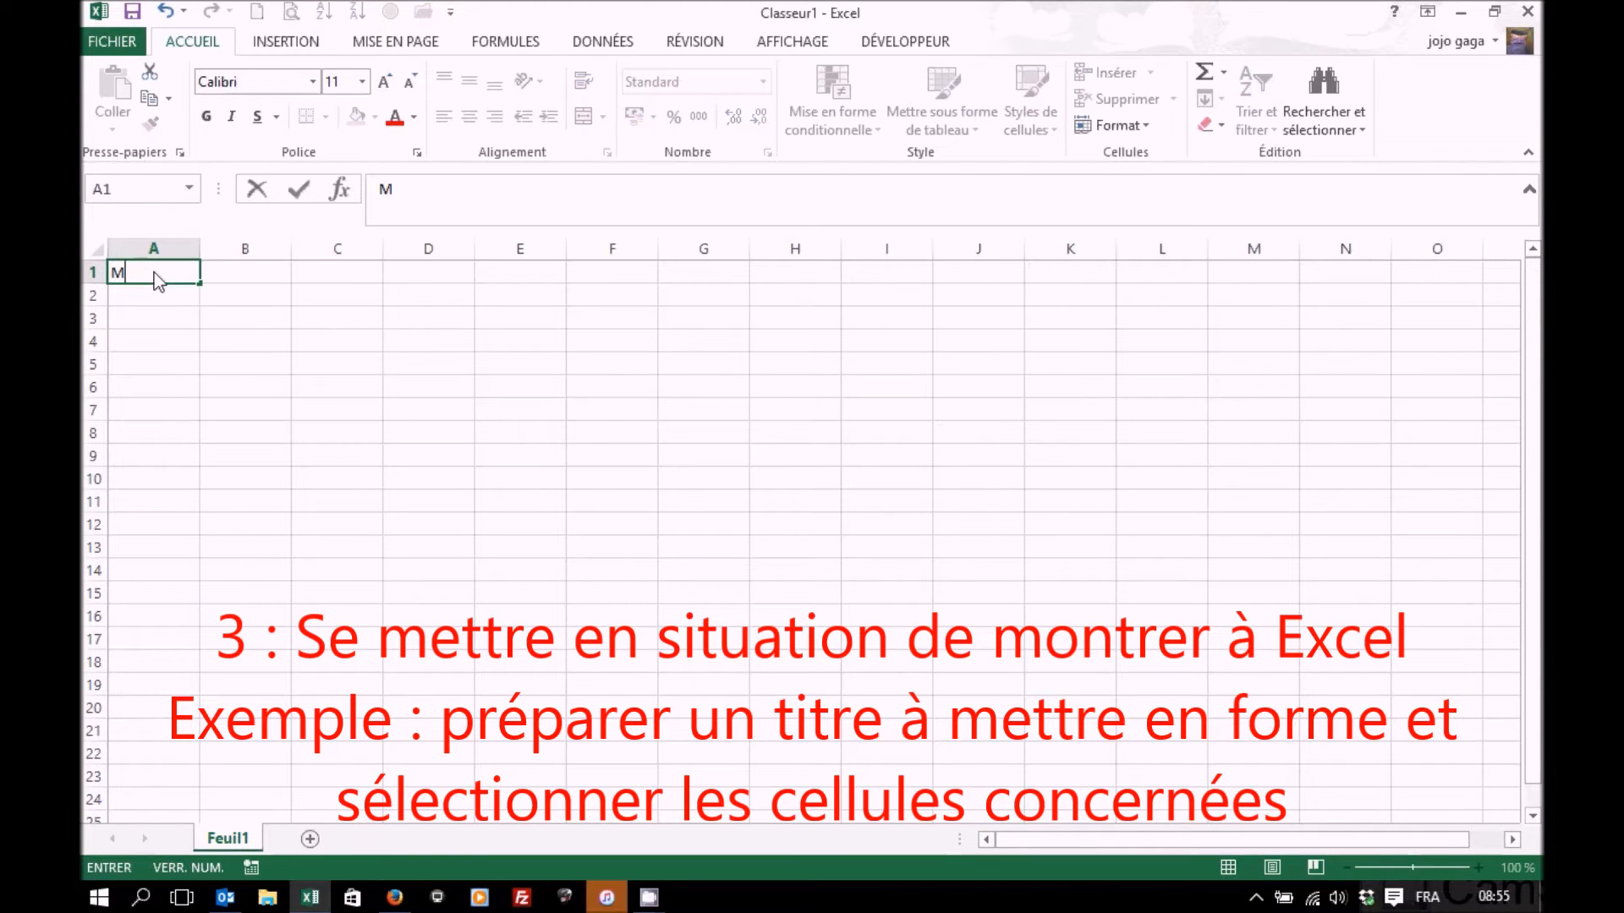
{"action": "type", "text": "on titre"}
{"action": "key", "text": "Return"}
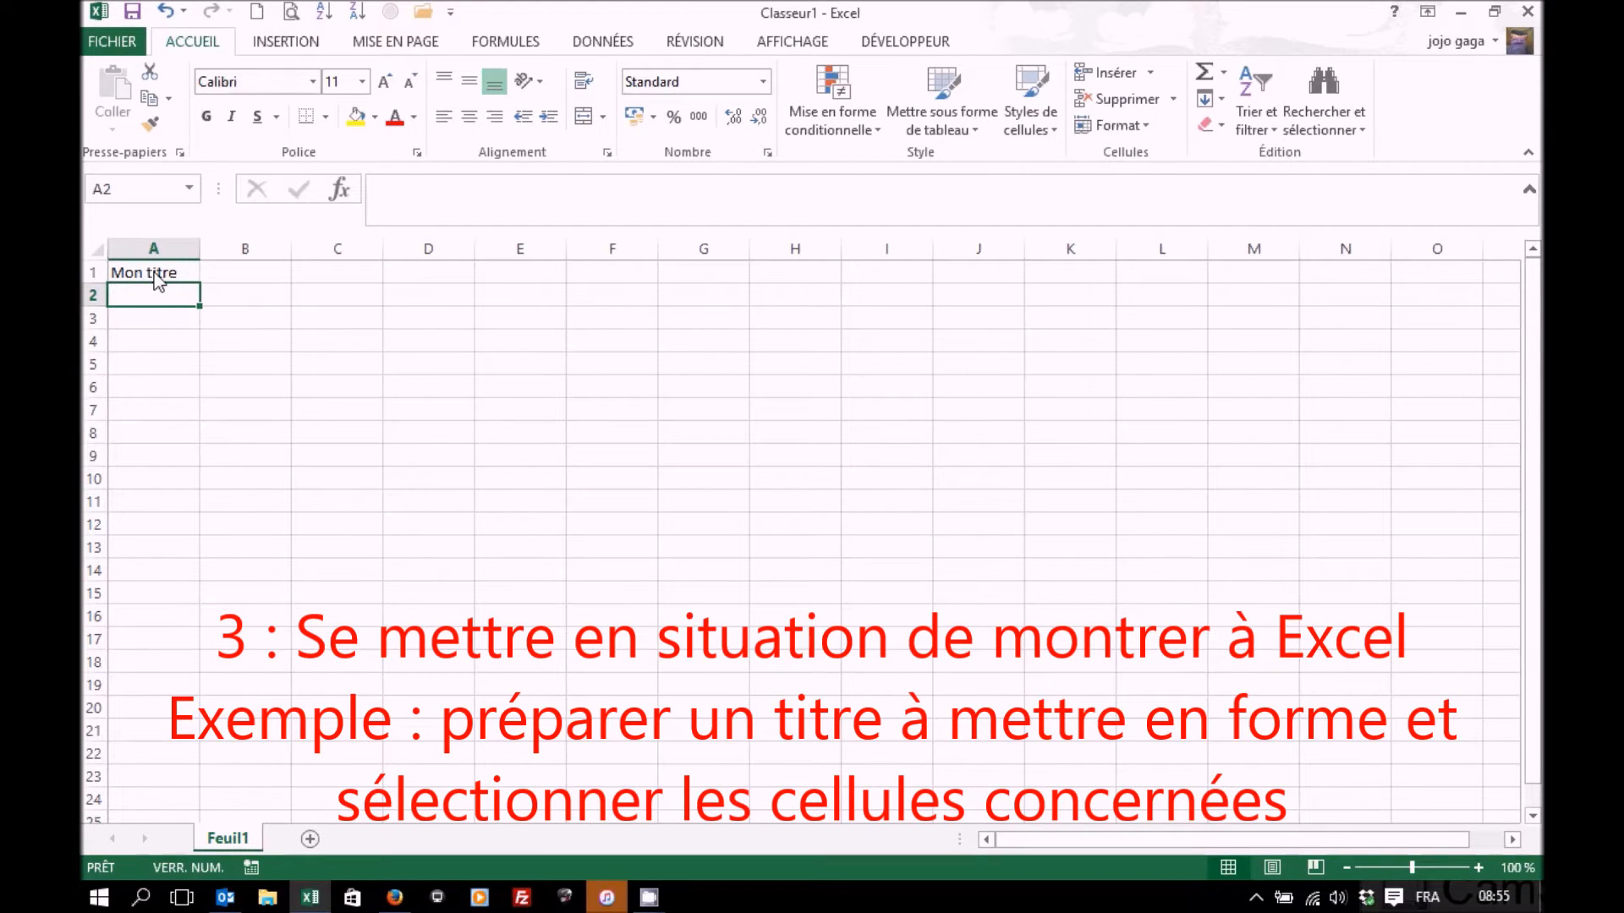
{"action": "left_click_drag", "start_coordinate": [155, 276], "coordinate": [411, 279]}
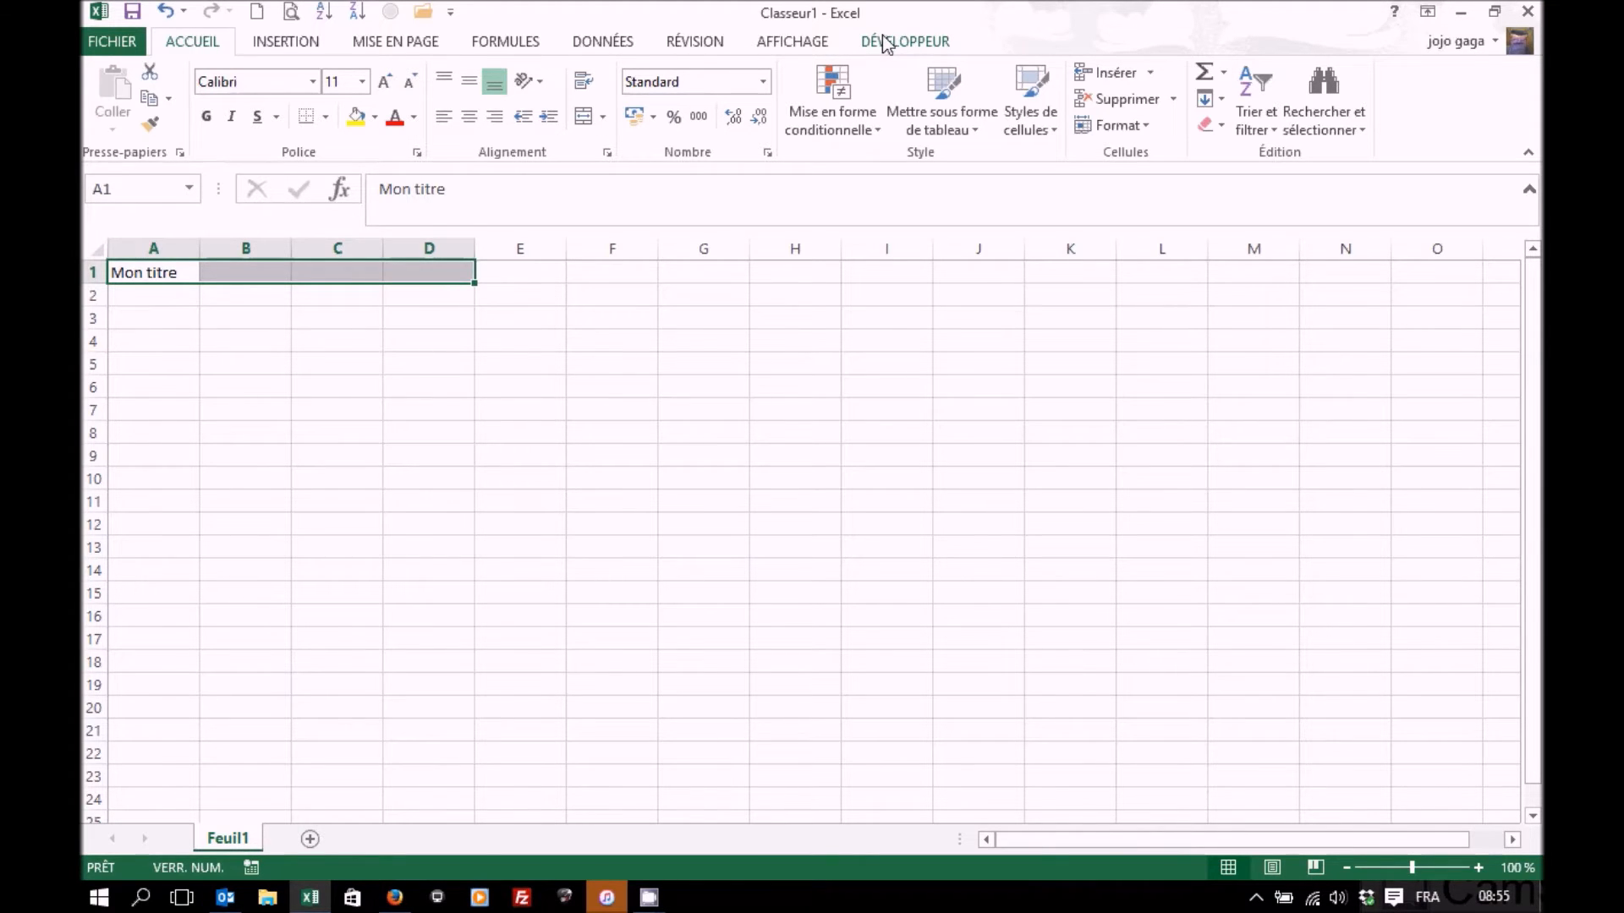
- Switch the Développeur tab off and back on in the ribbon customization options, and accept the options
{"action": "left_click", "coordinate": [100, 38]}
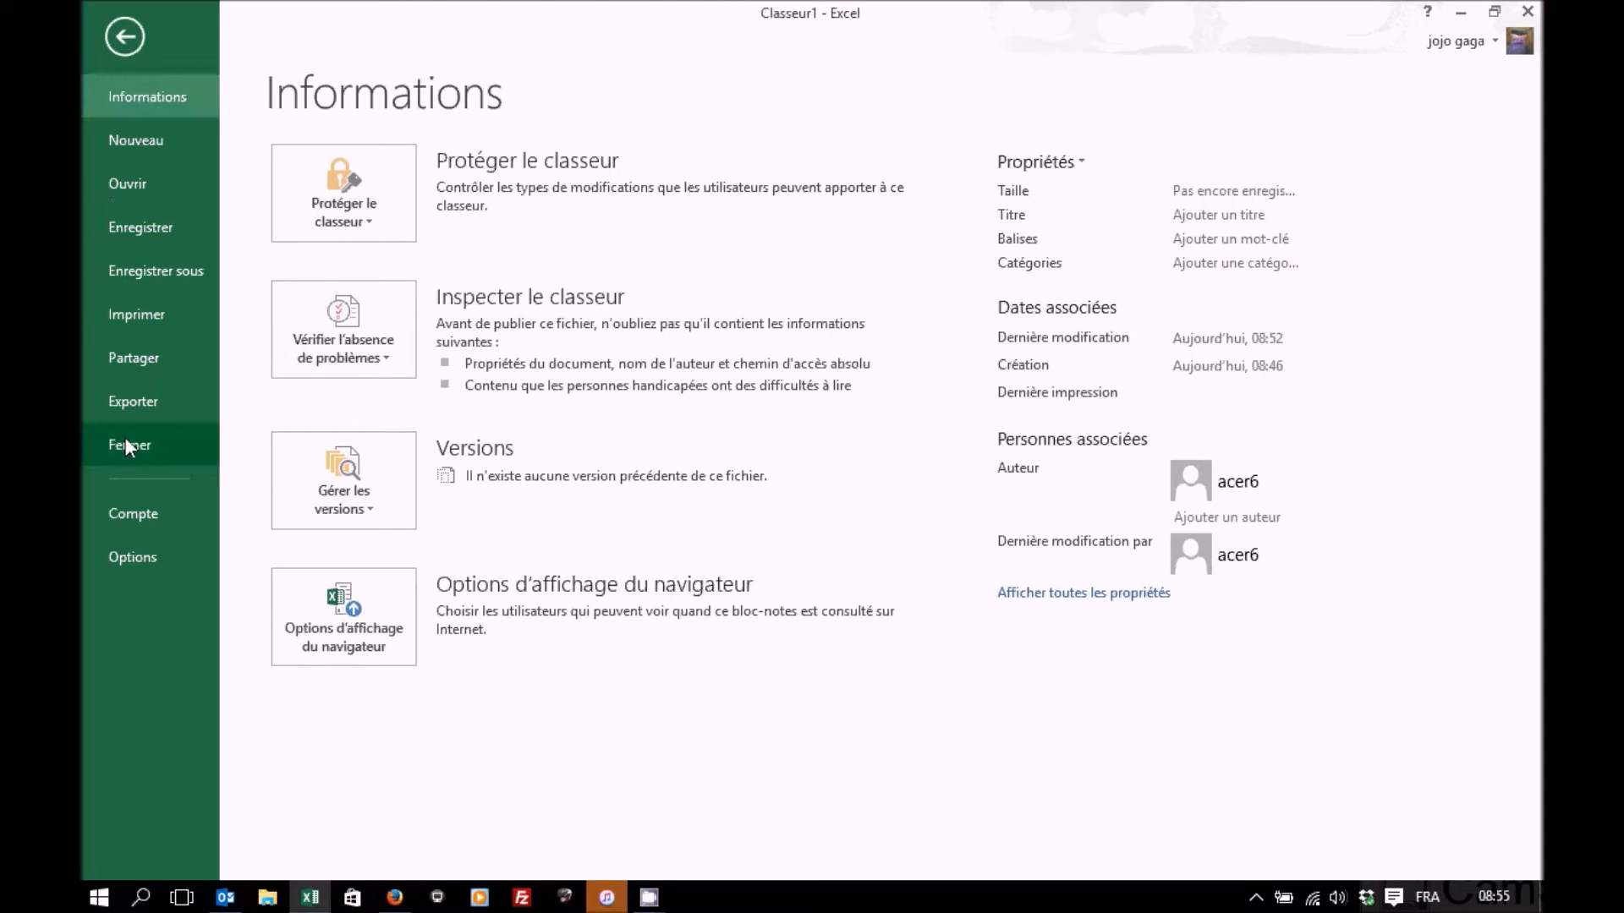
{"action": "left_click", "coordinate": [125, 558]}
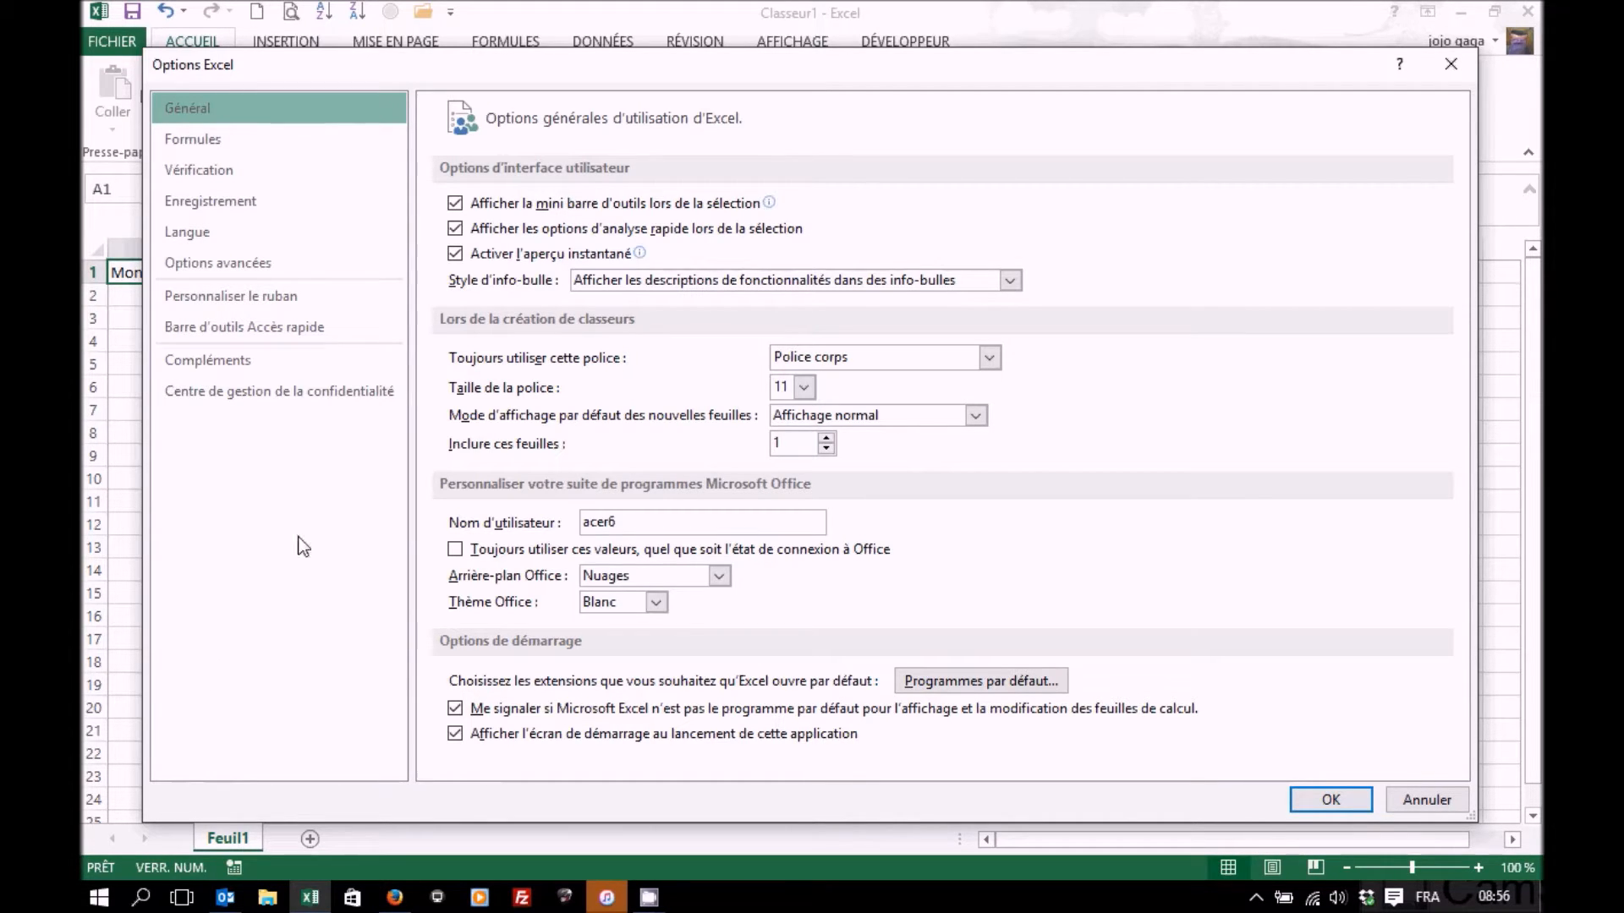
{"action": "left_click", "coordinate": [260, 302]}
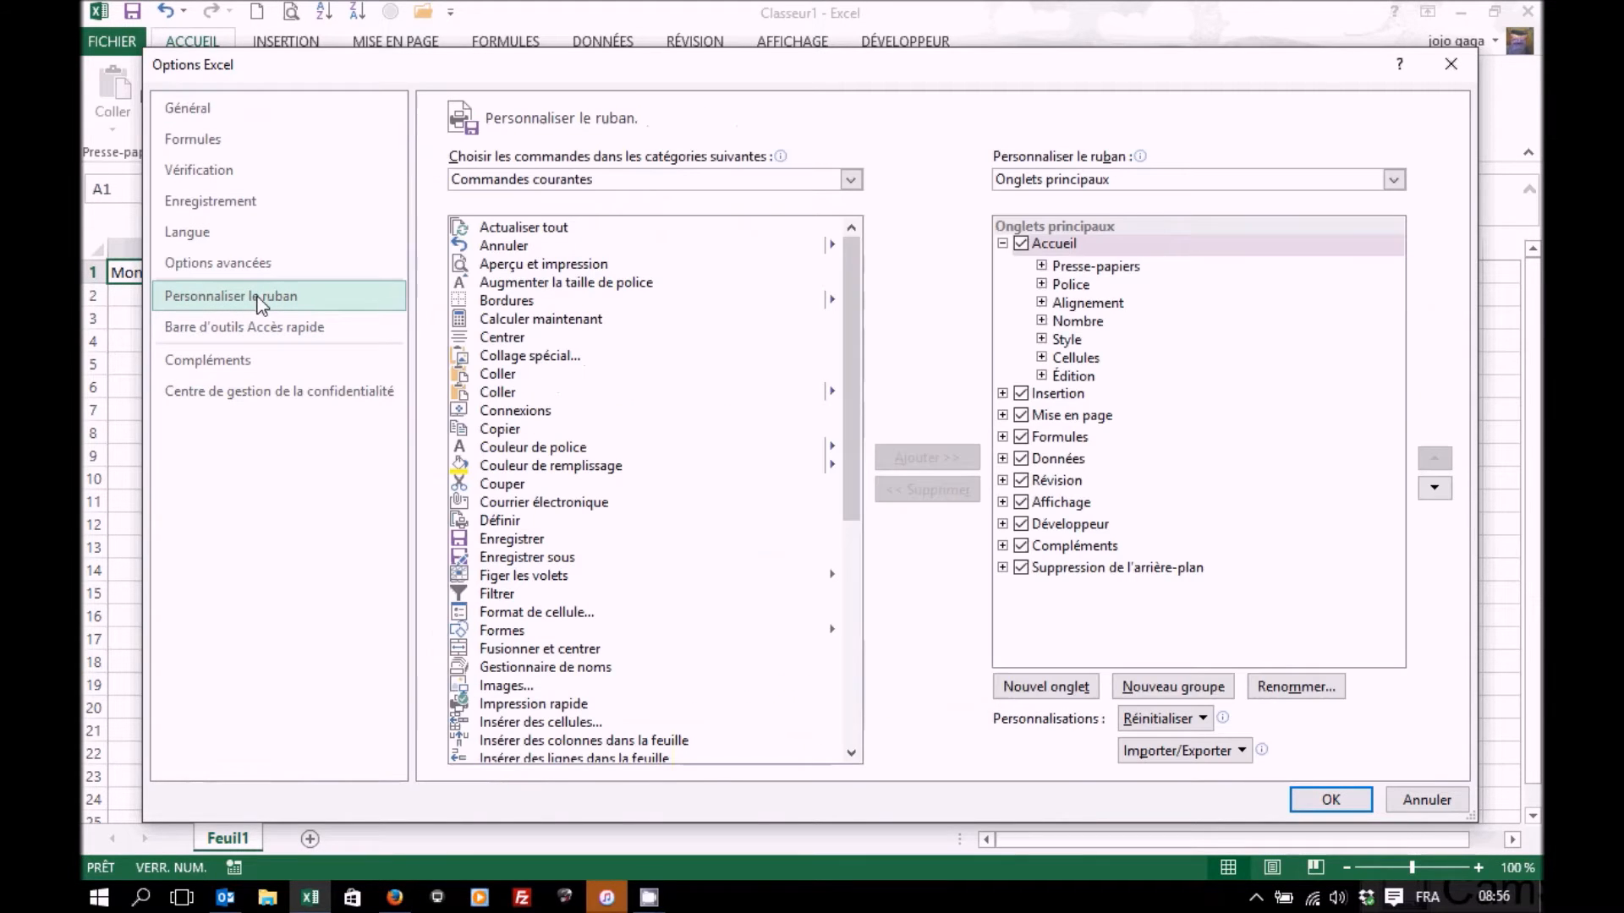
{"action": "left_click", "coordinate": [1021, 525]}
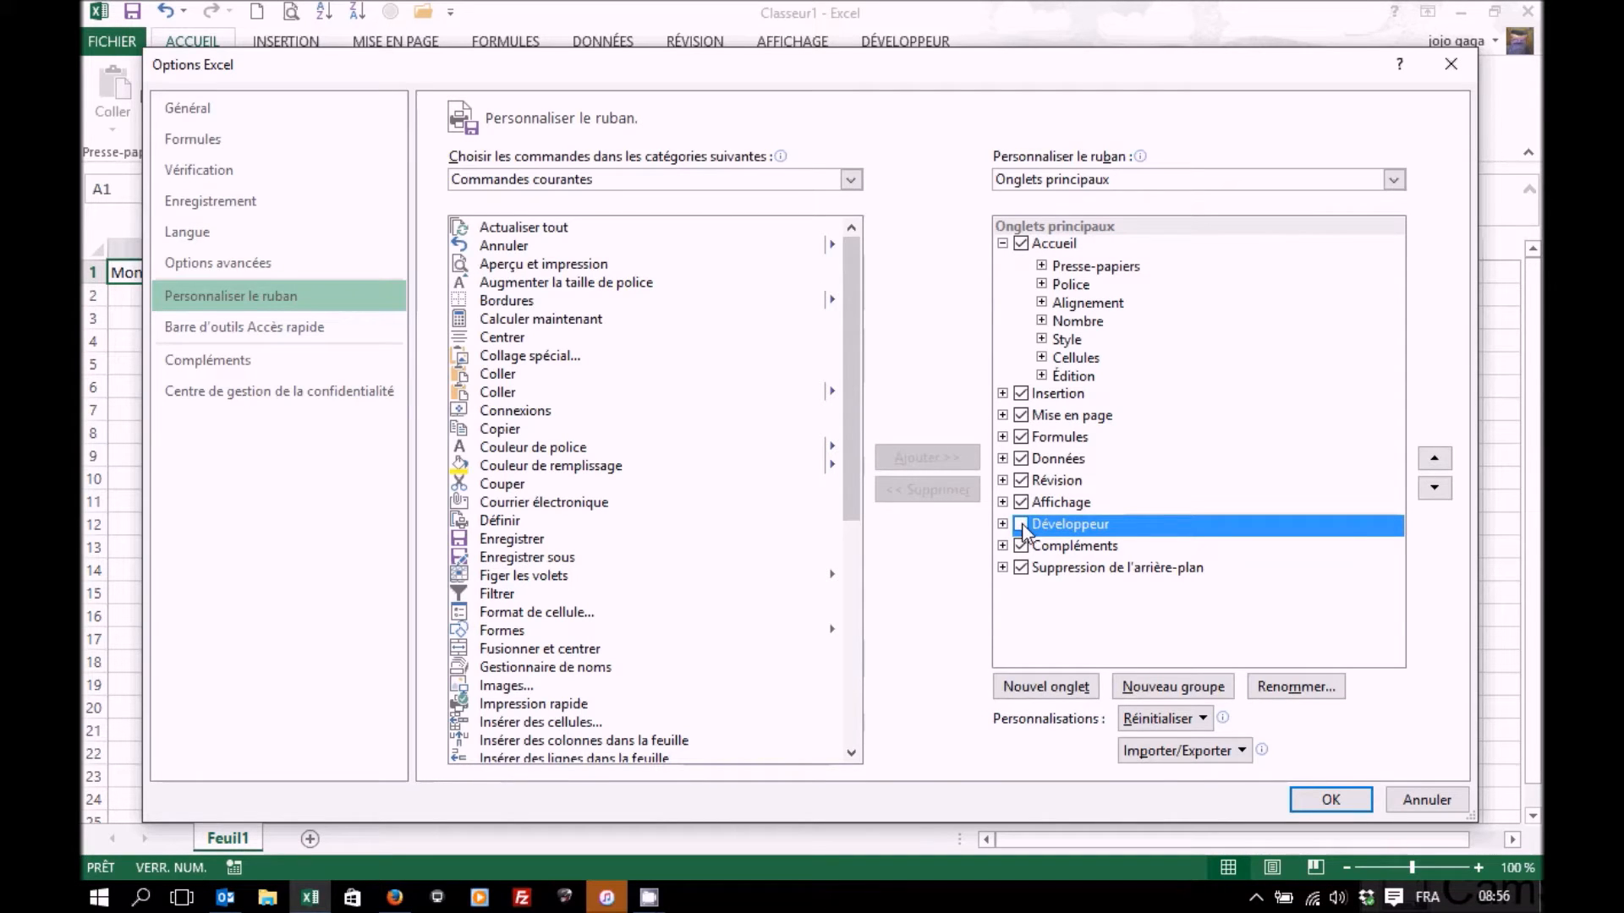
{"action": "left_click", "coordinate": [1021, 525]}
{"action": "left_click", "coordinate": [1333, 801]}
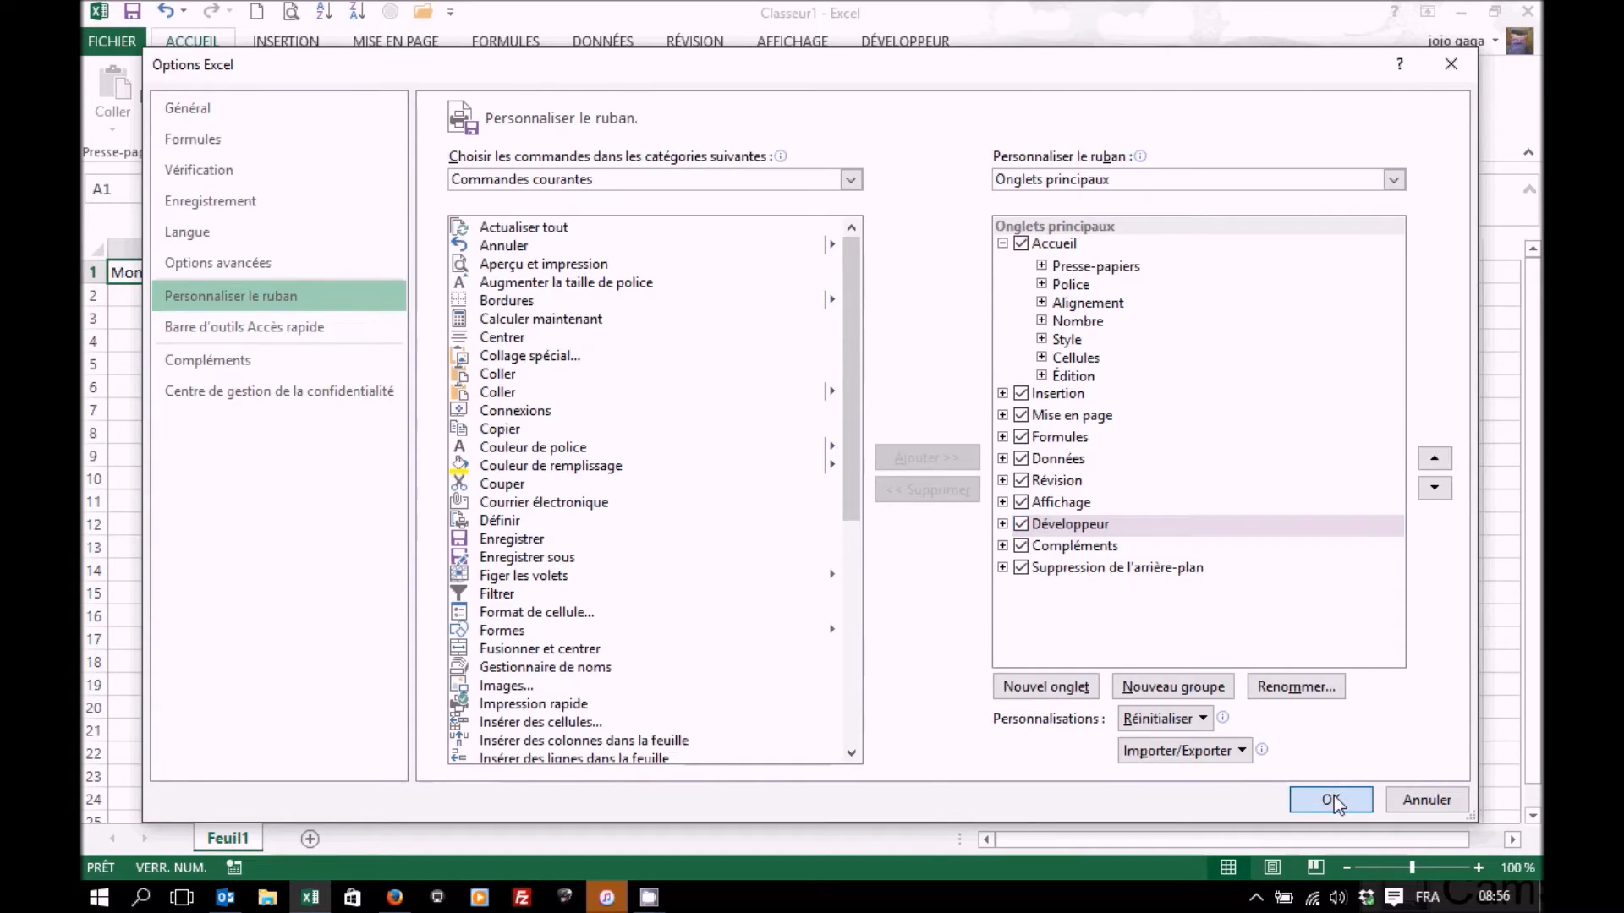
- Begin setting up a new recorded macro named MiseEnFormeTitre with the shortcut Ctrl+Shift+T
{"action": "left_click", "coordinate": [901, 47]}
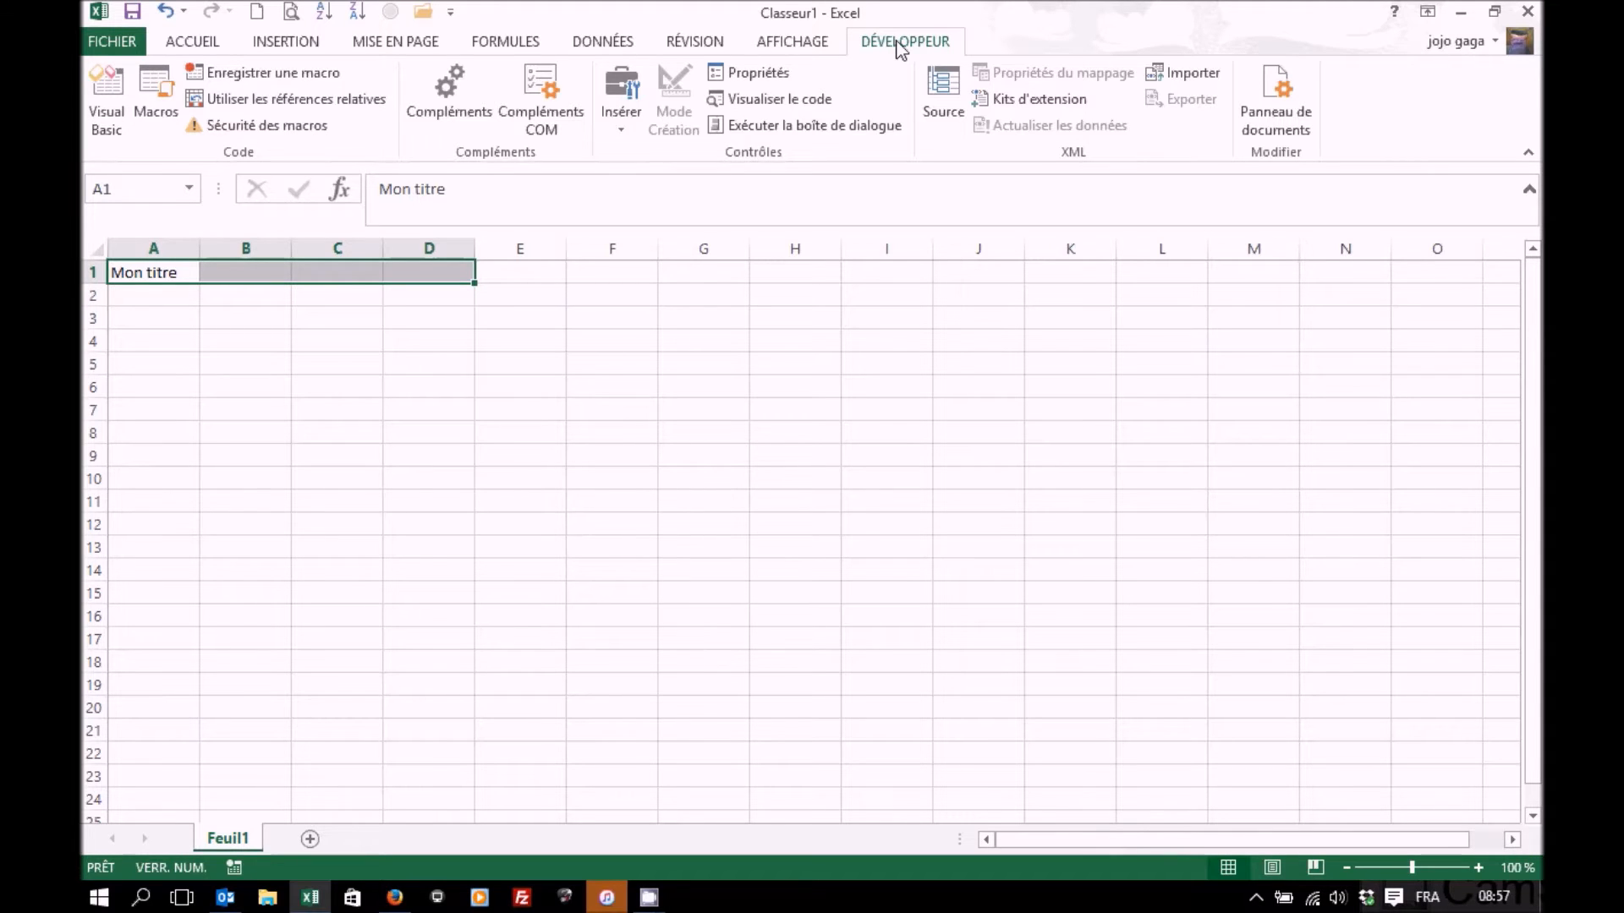
{"action": "left_click", "coordinate": [306, 73]}
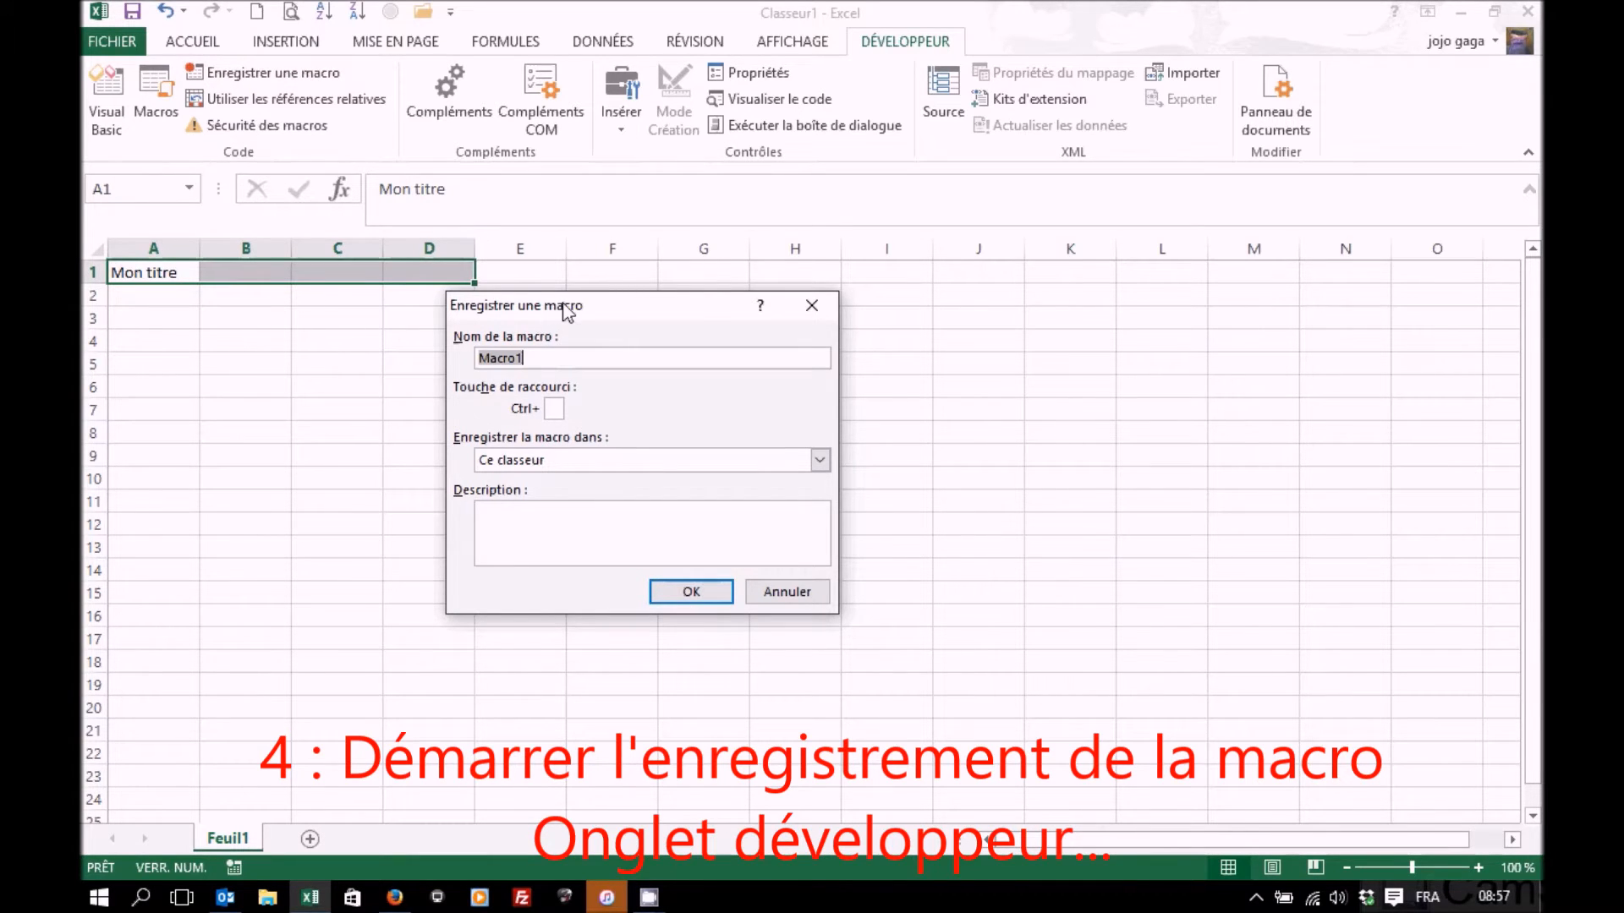
{"action": "left_click_drag", "start_coordinate": [666, 303], "coordinate": [814, 224]}
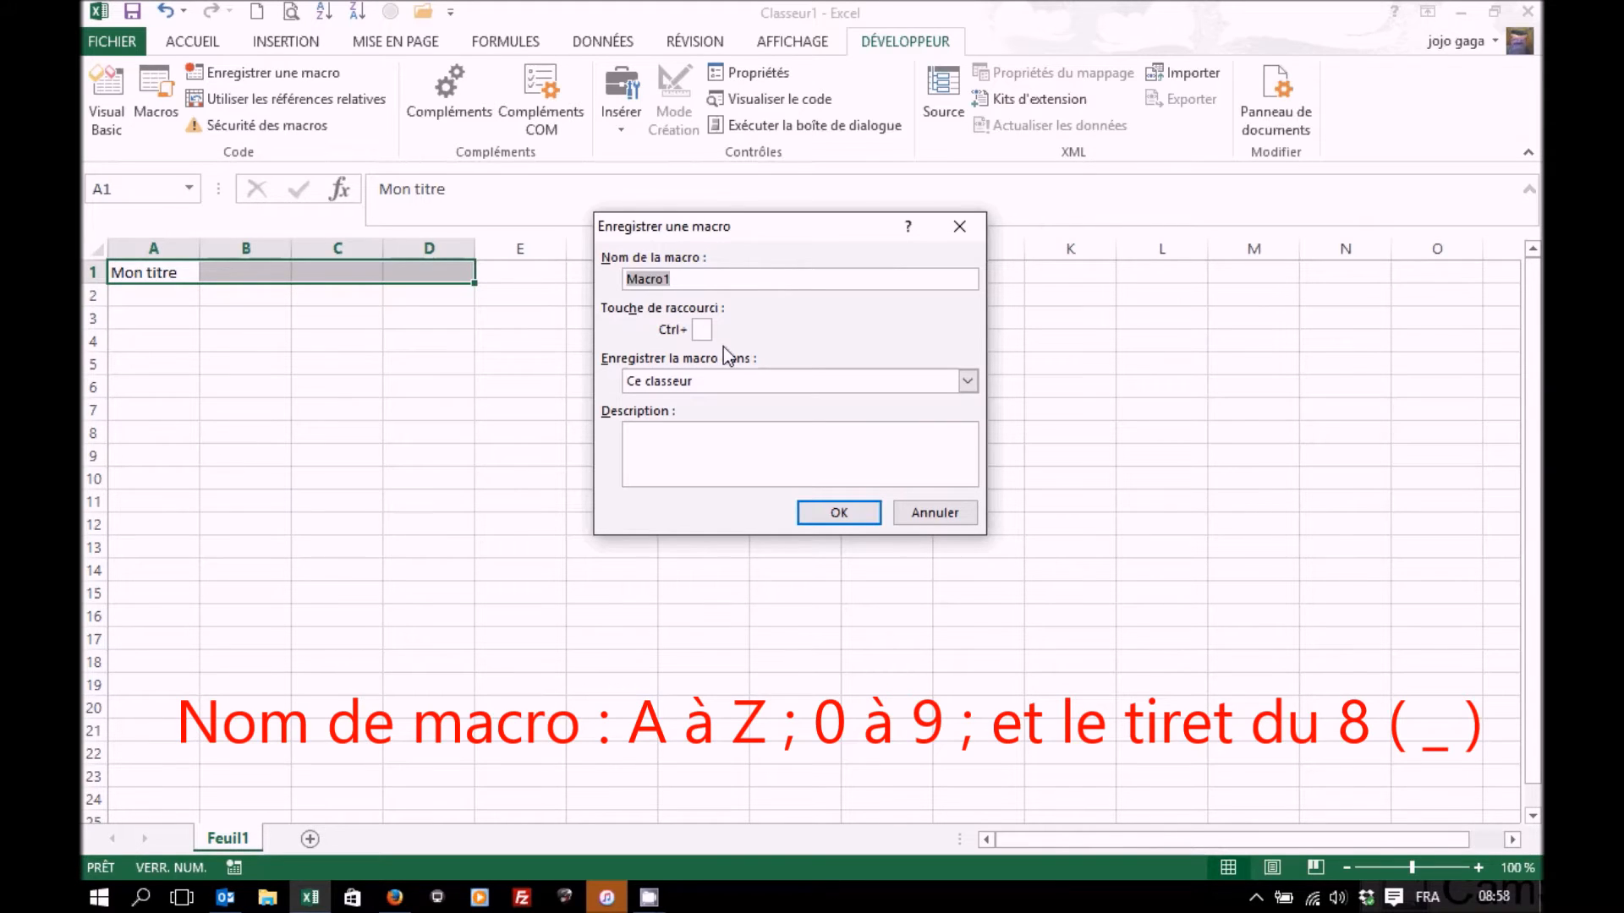
{"action": "type", "text": "Mise"}
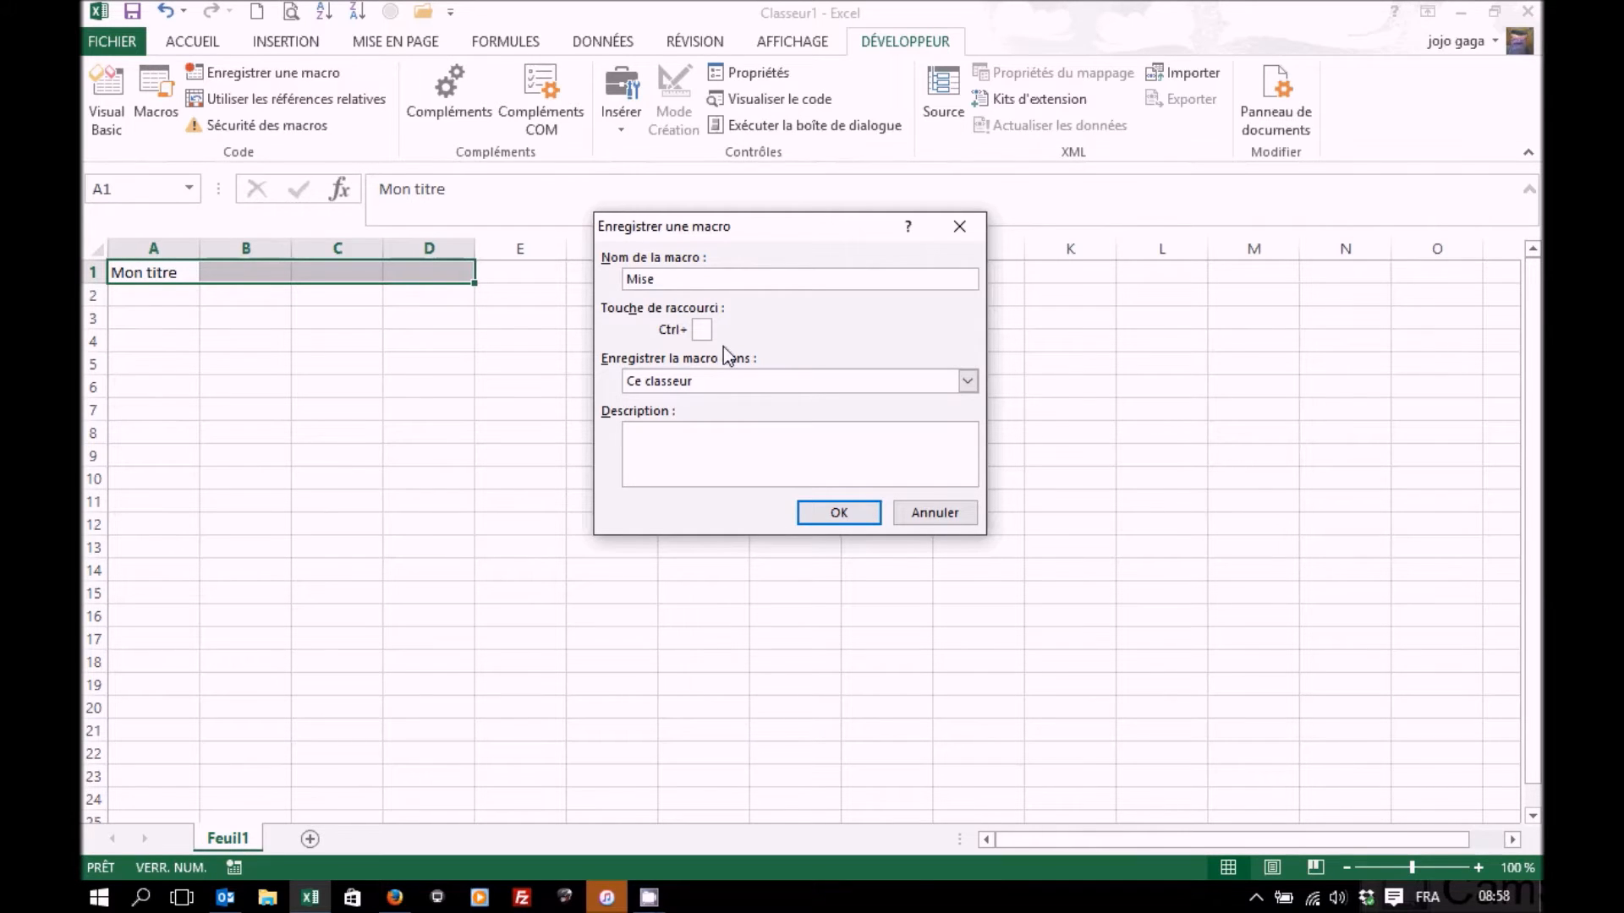
{"action": "type", "text": "EnFormeTitre"}
{"action": "key", "text": "Tab"}
{"action": "type", "text": "T"}
- Store the macro in Classeur de macros personnelles with the description "Mise en forme de titre" and start recording
{"action": "left_click", "coordinate": [967, 381]}
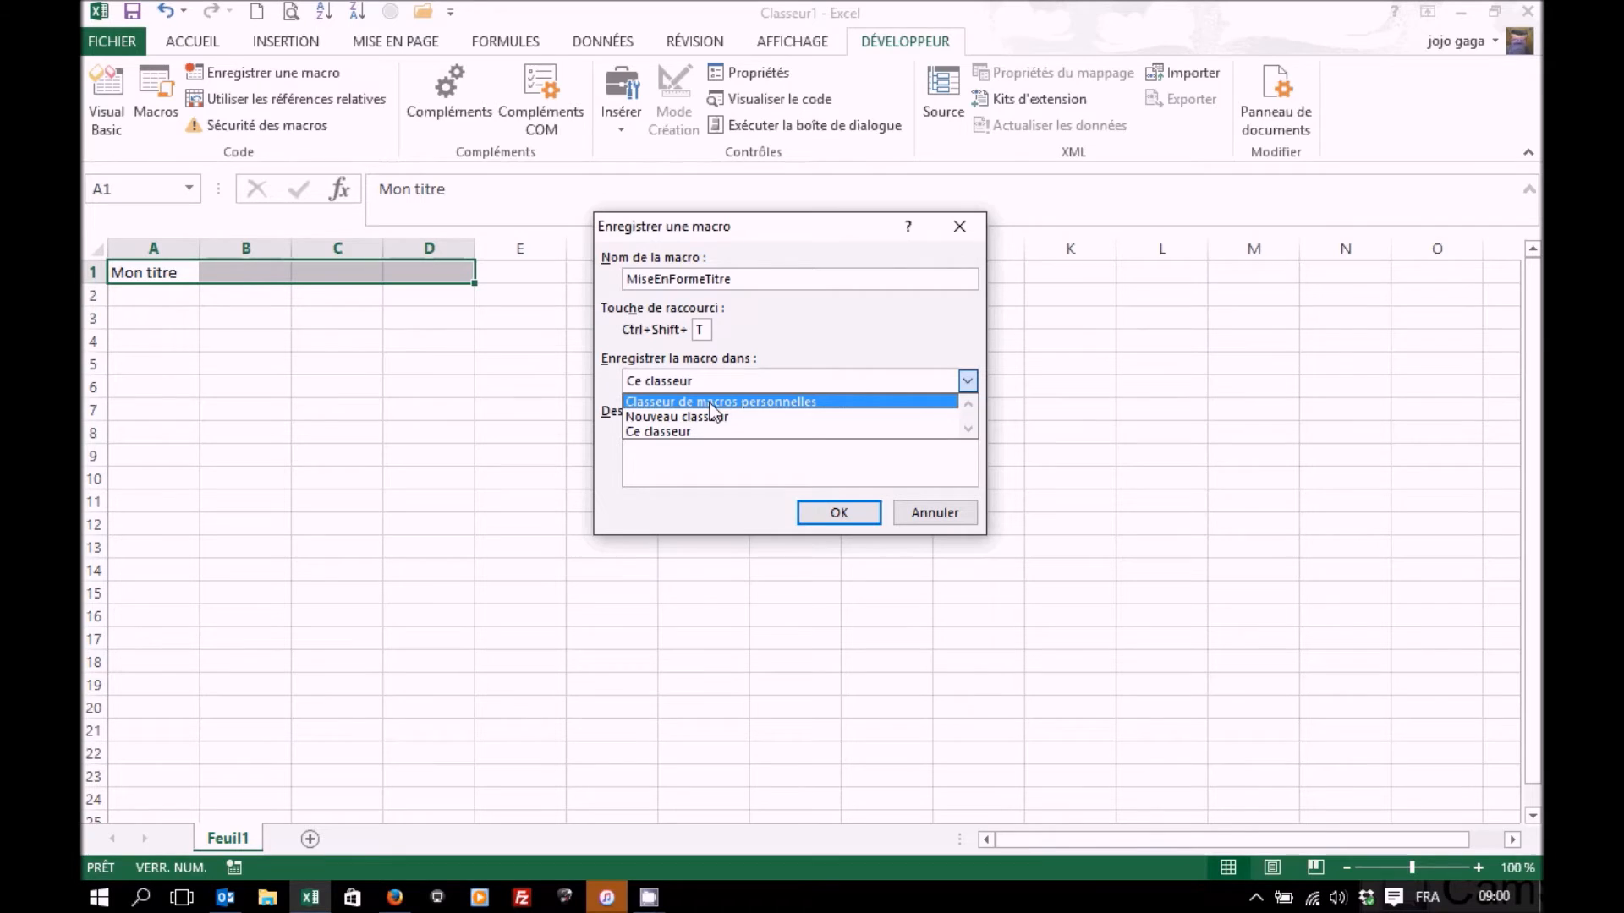
{"action": "left_click", "coordinate": [659, 403]}
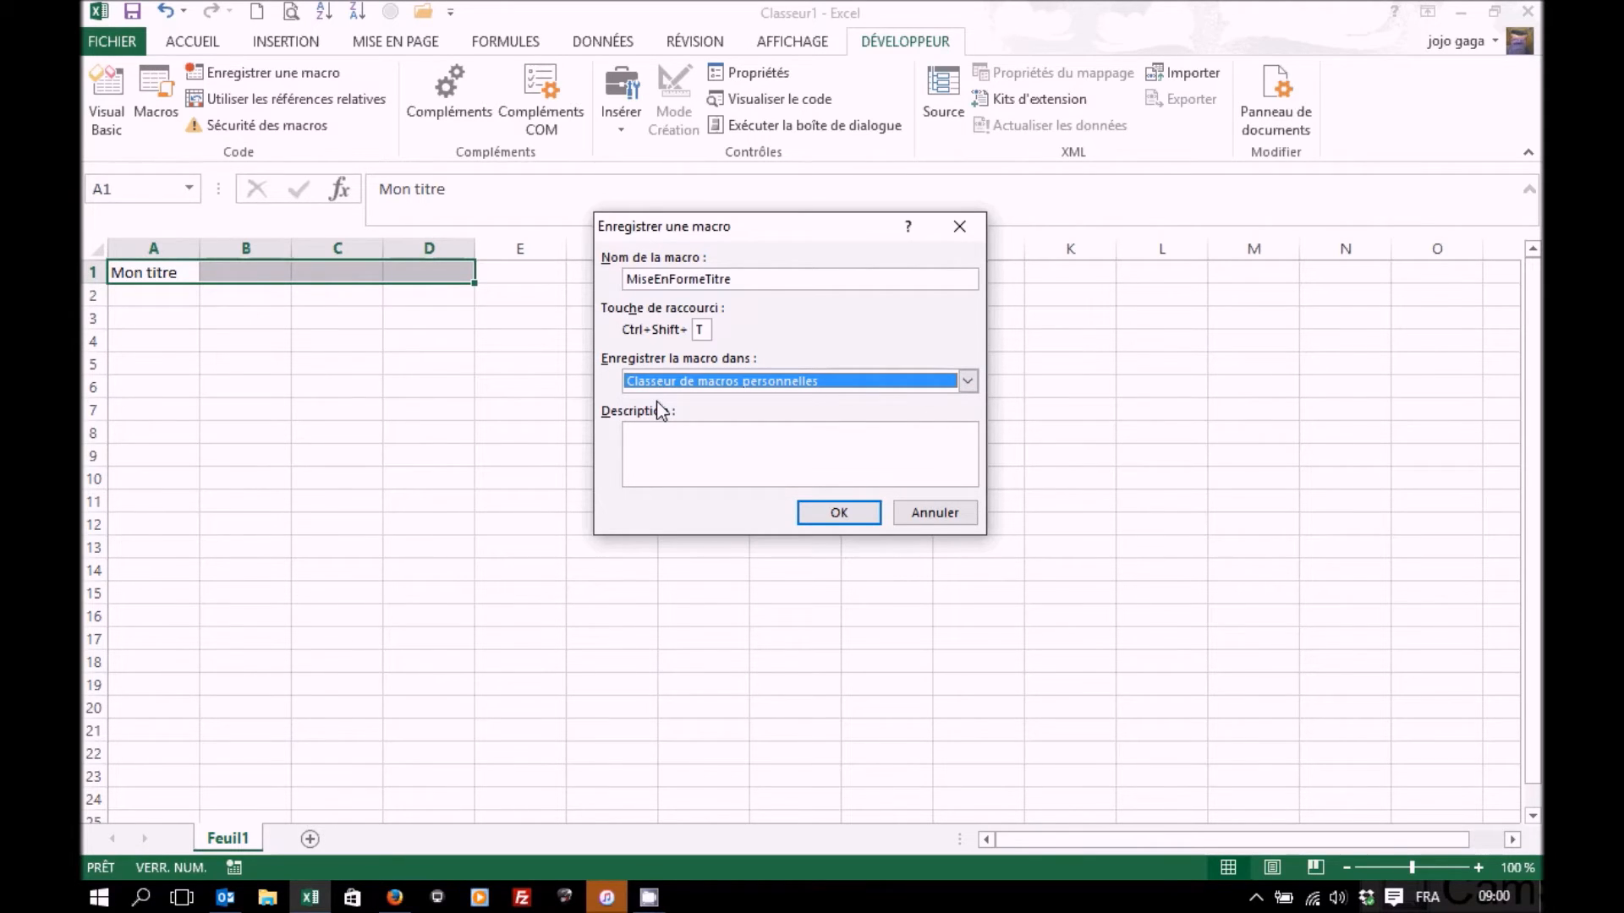
{"action": "left_click", "coordinate": [665, 437]}
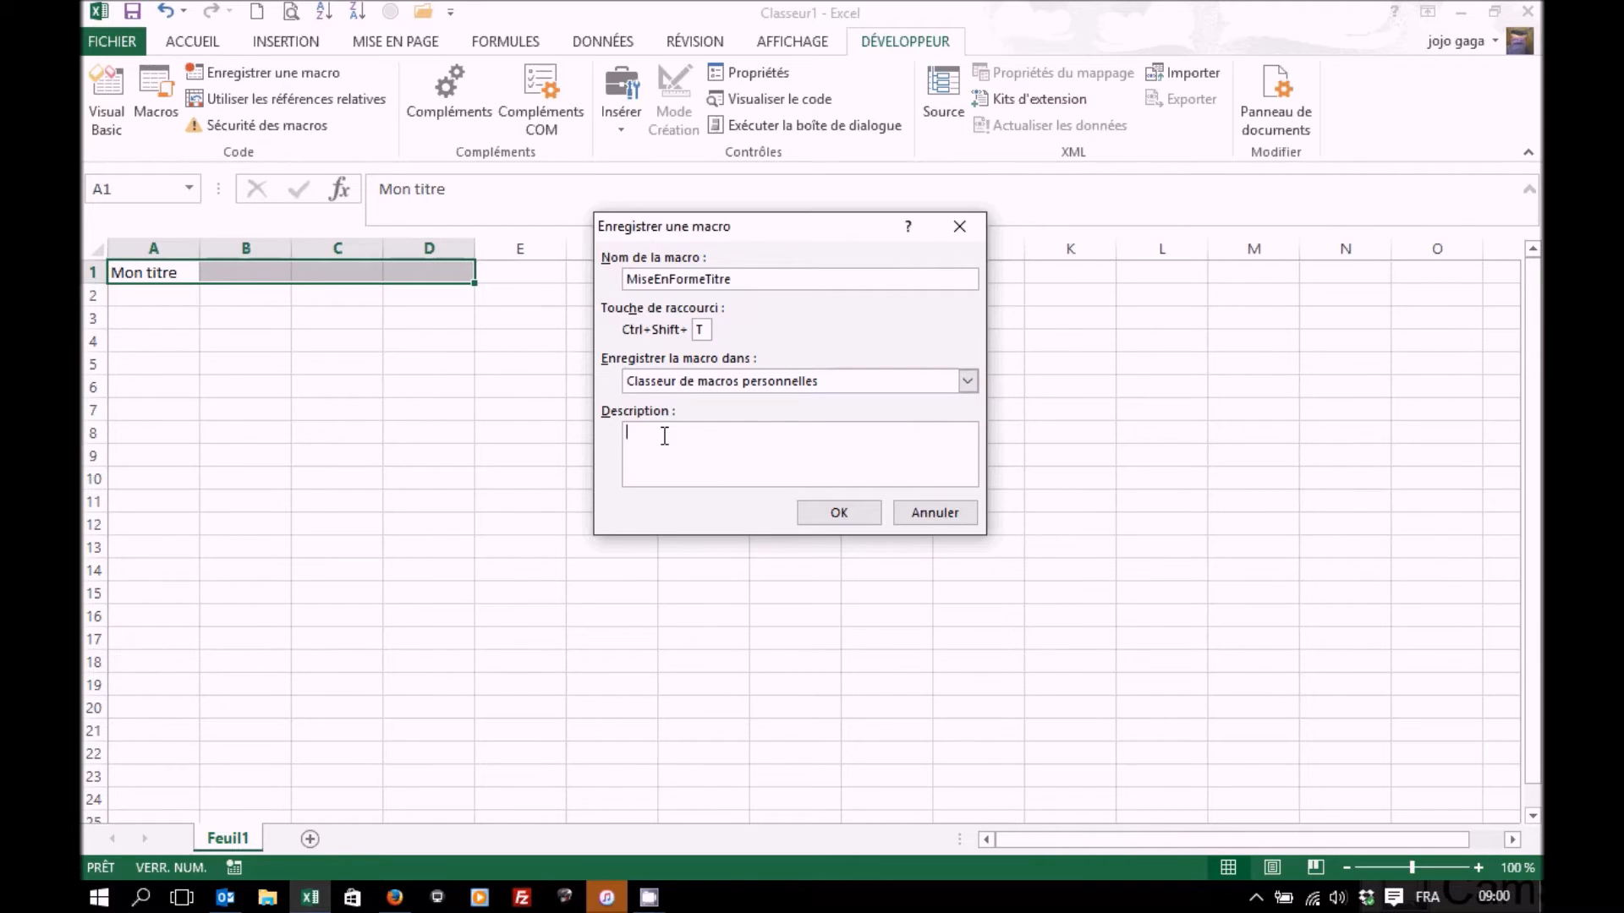
{"action": "type", "text": "Mise en forme de titre"}
{"action": "left_click", "coordinate": [839, 515]}
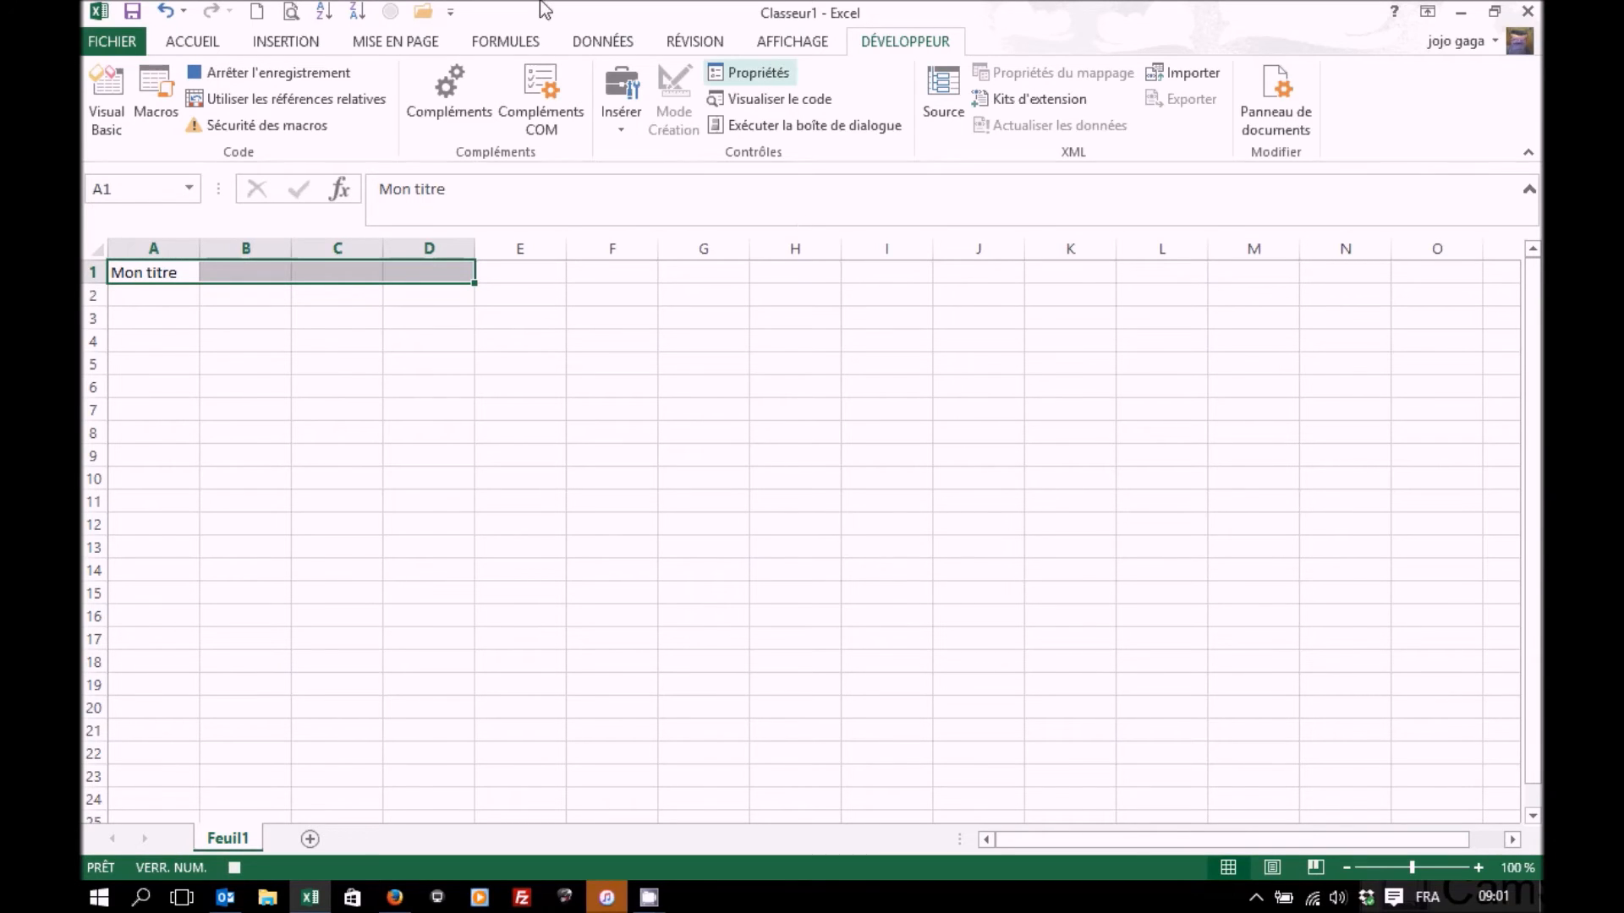
- Set the selected title cells' alignment to Centré sur plusieurs colonnes horizontally and Centré vertically in the cell format settings
{"action": "left_click", "coordinate": [190, 42]}
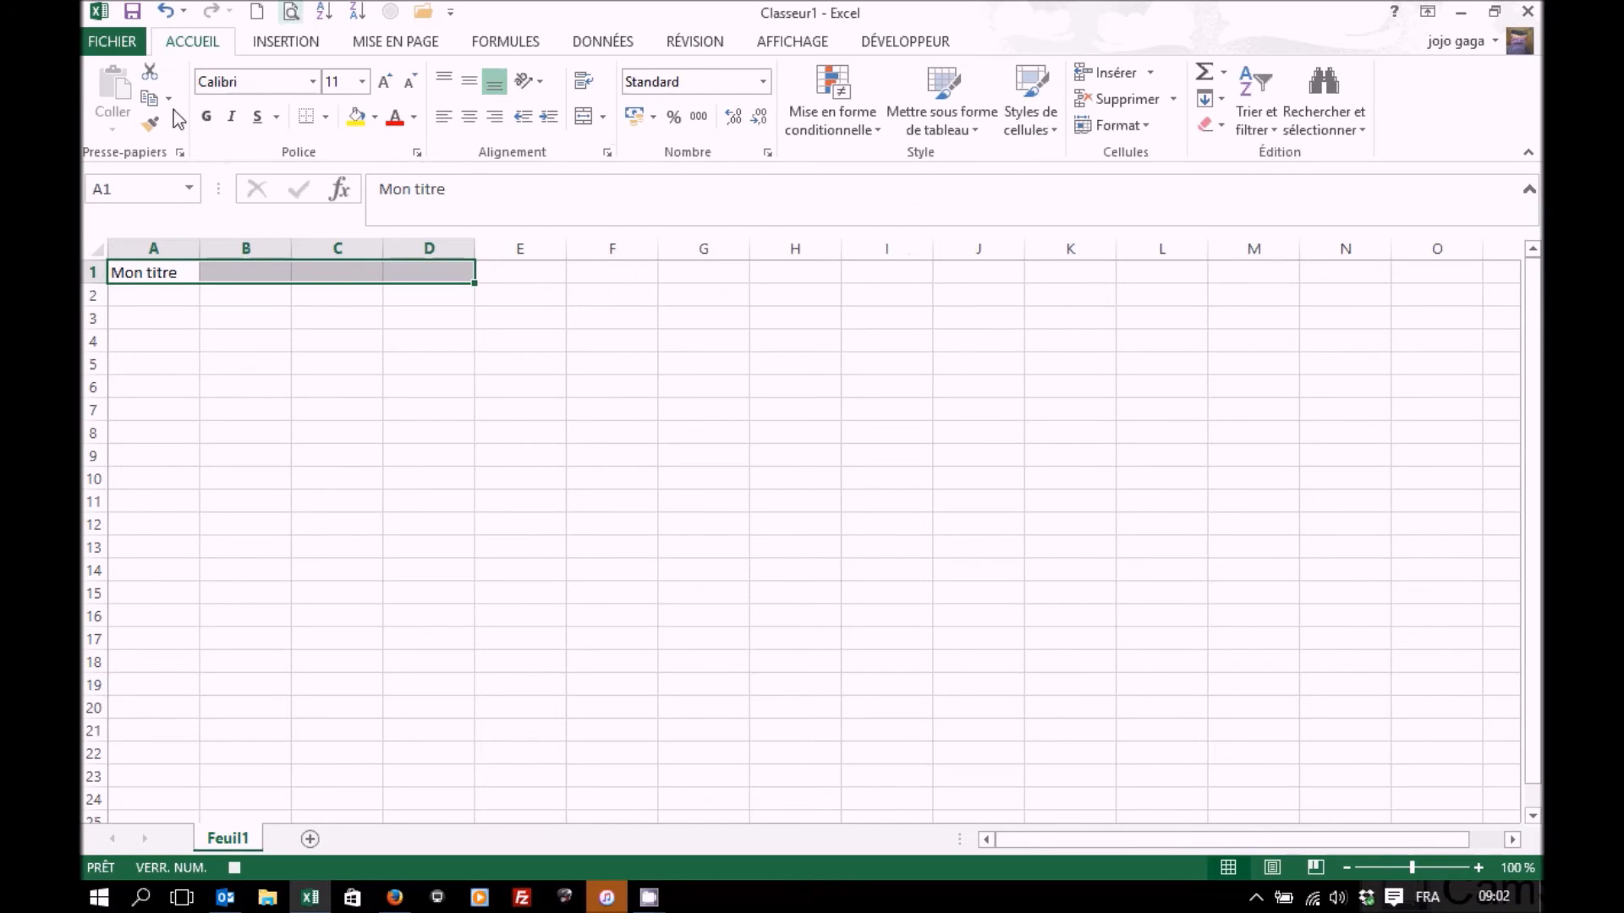
{"action": "left_click", "coordinate": [606, 155]}
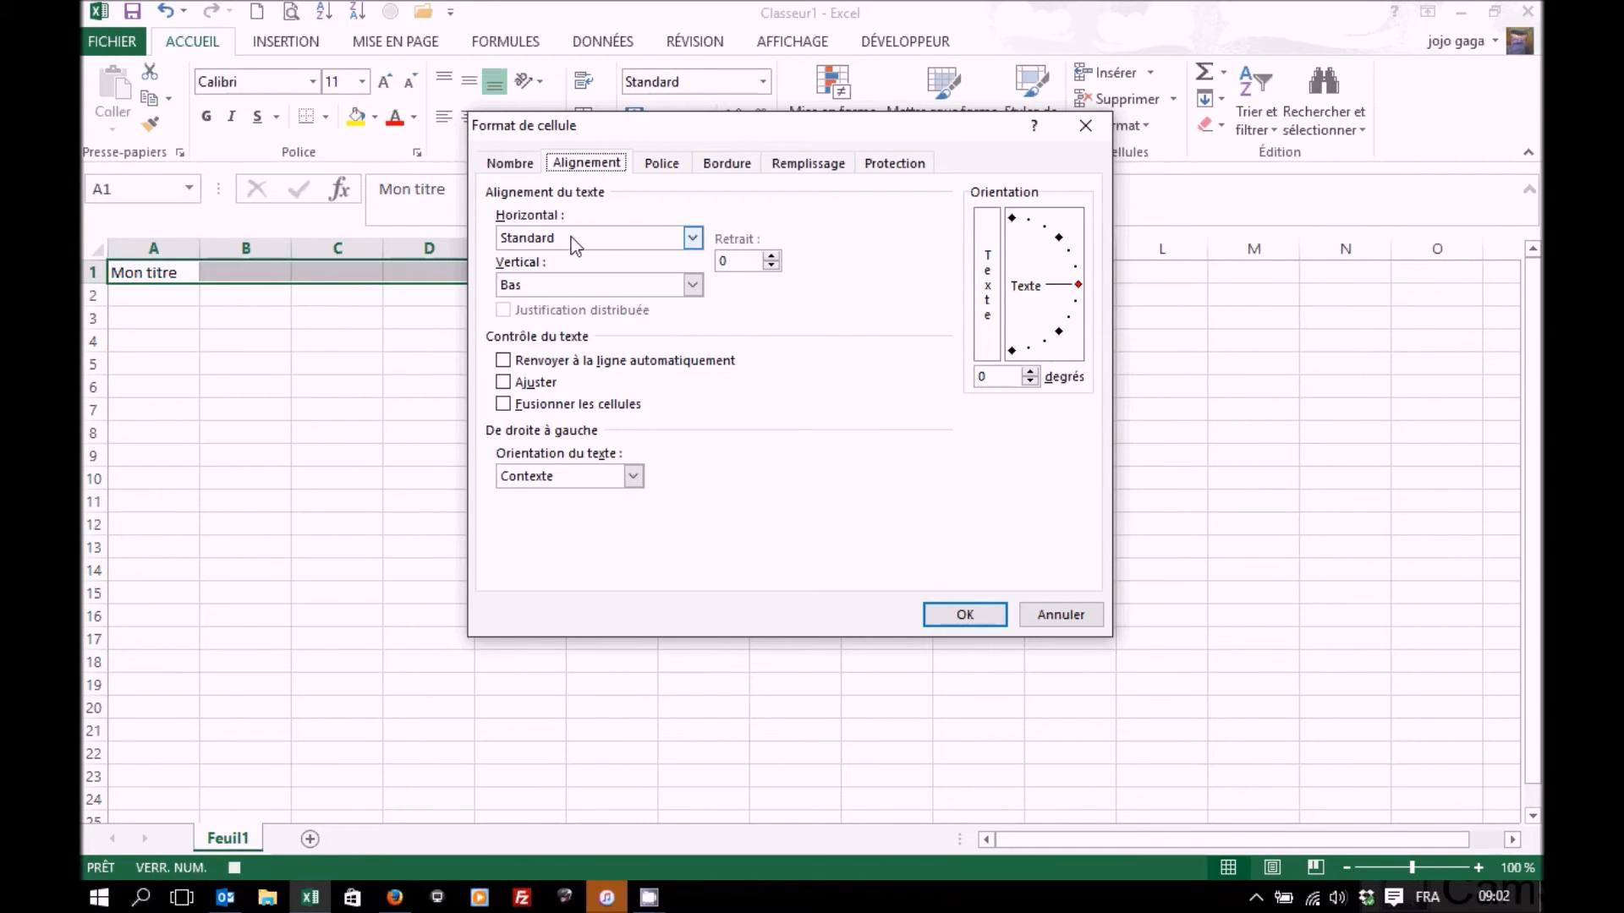
{"action": "left_click", "coordinate": [693, 239]}
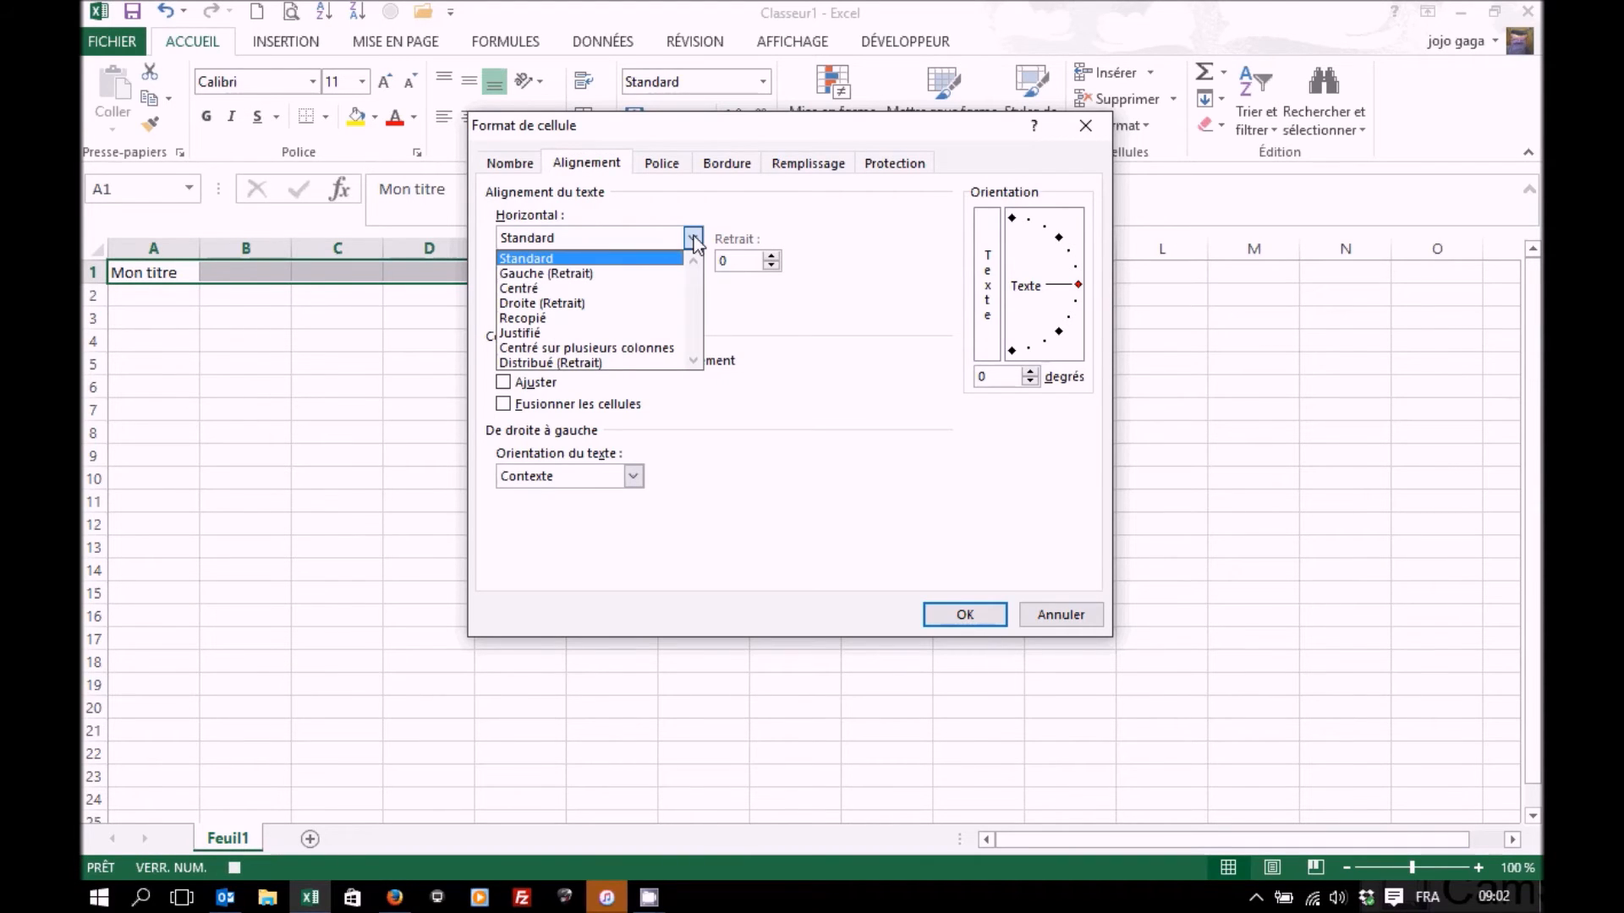
{"action": "left_click", "coordinate": [596, 351]}
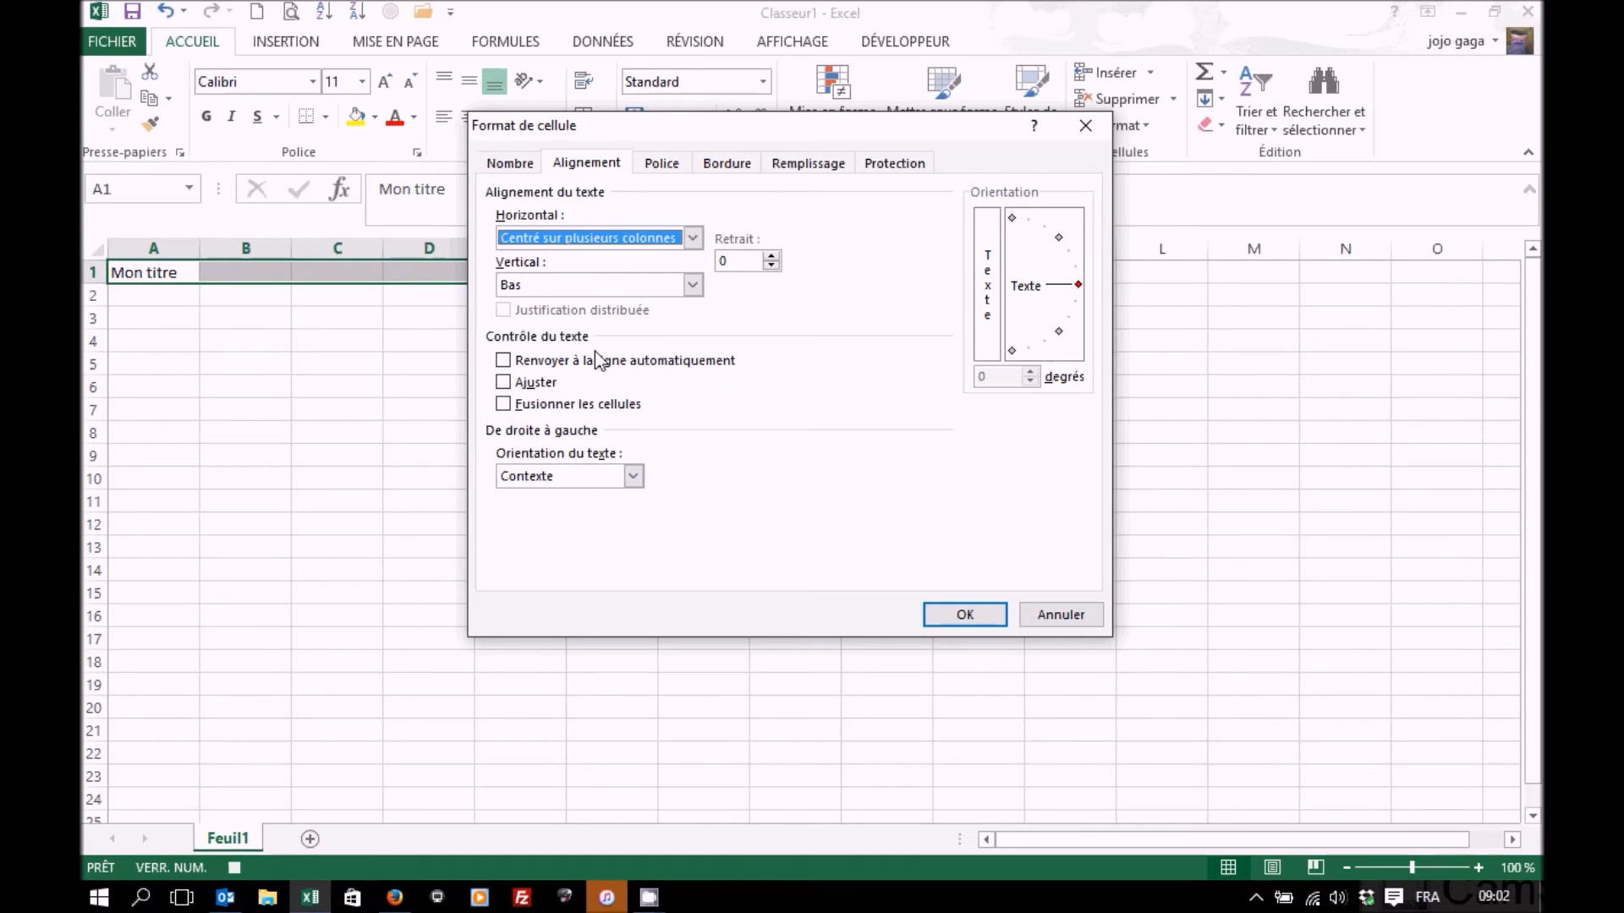
{"action": "left_click", "coordinate": [693, 285]}
{"action": "left_click", "coordinate": [572, 321]}
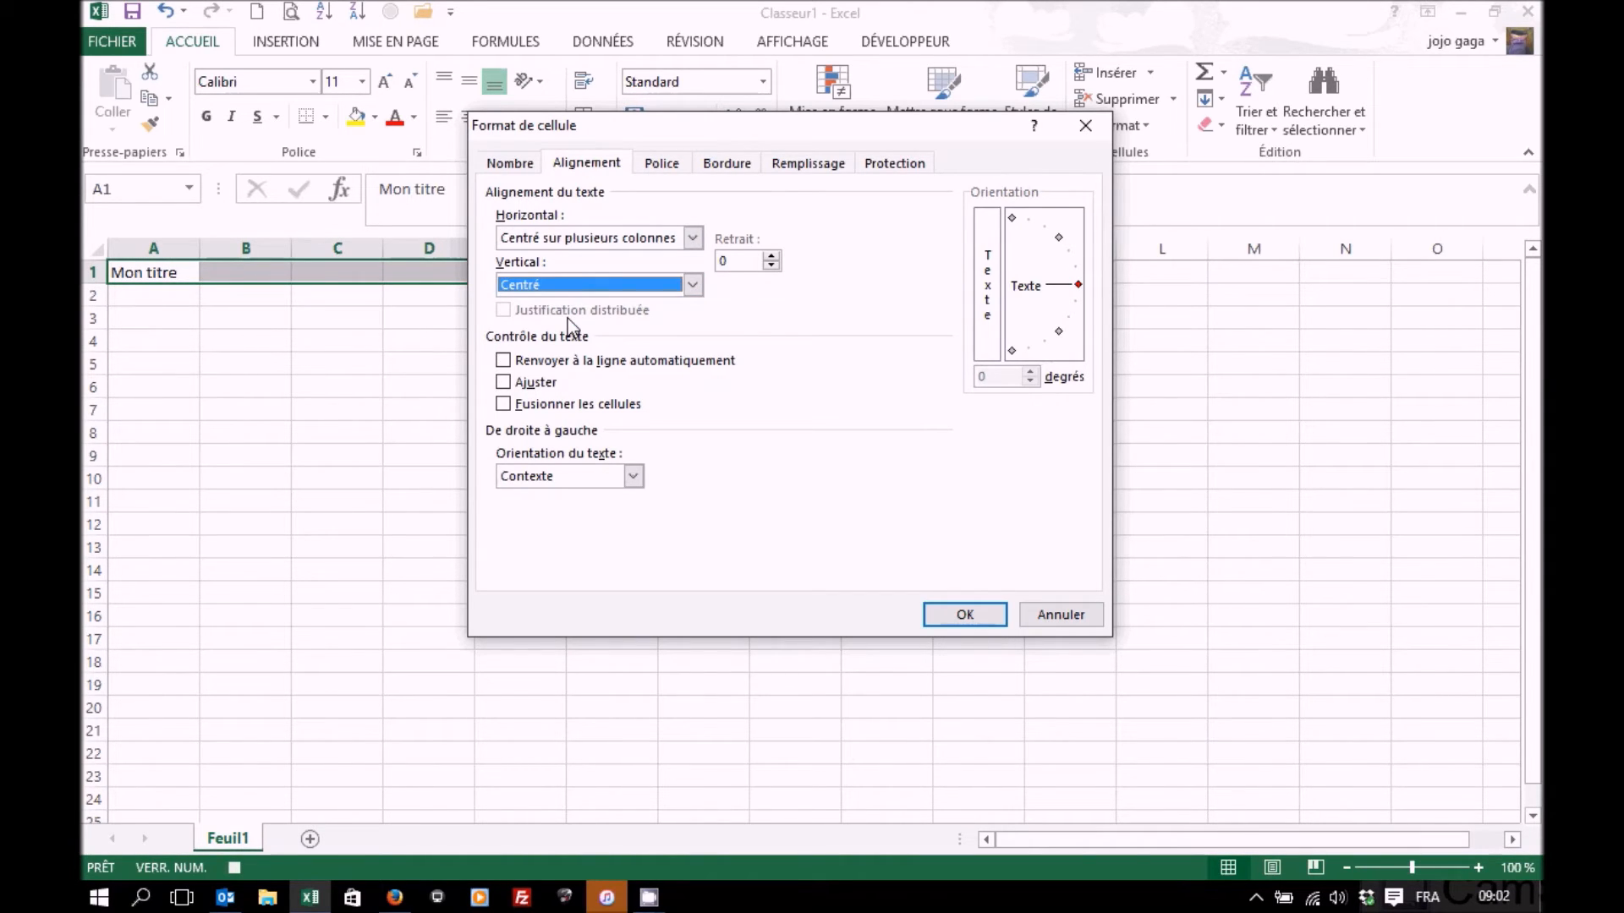
{"action": "left_click", "coordinate": [586, 162]}
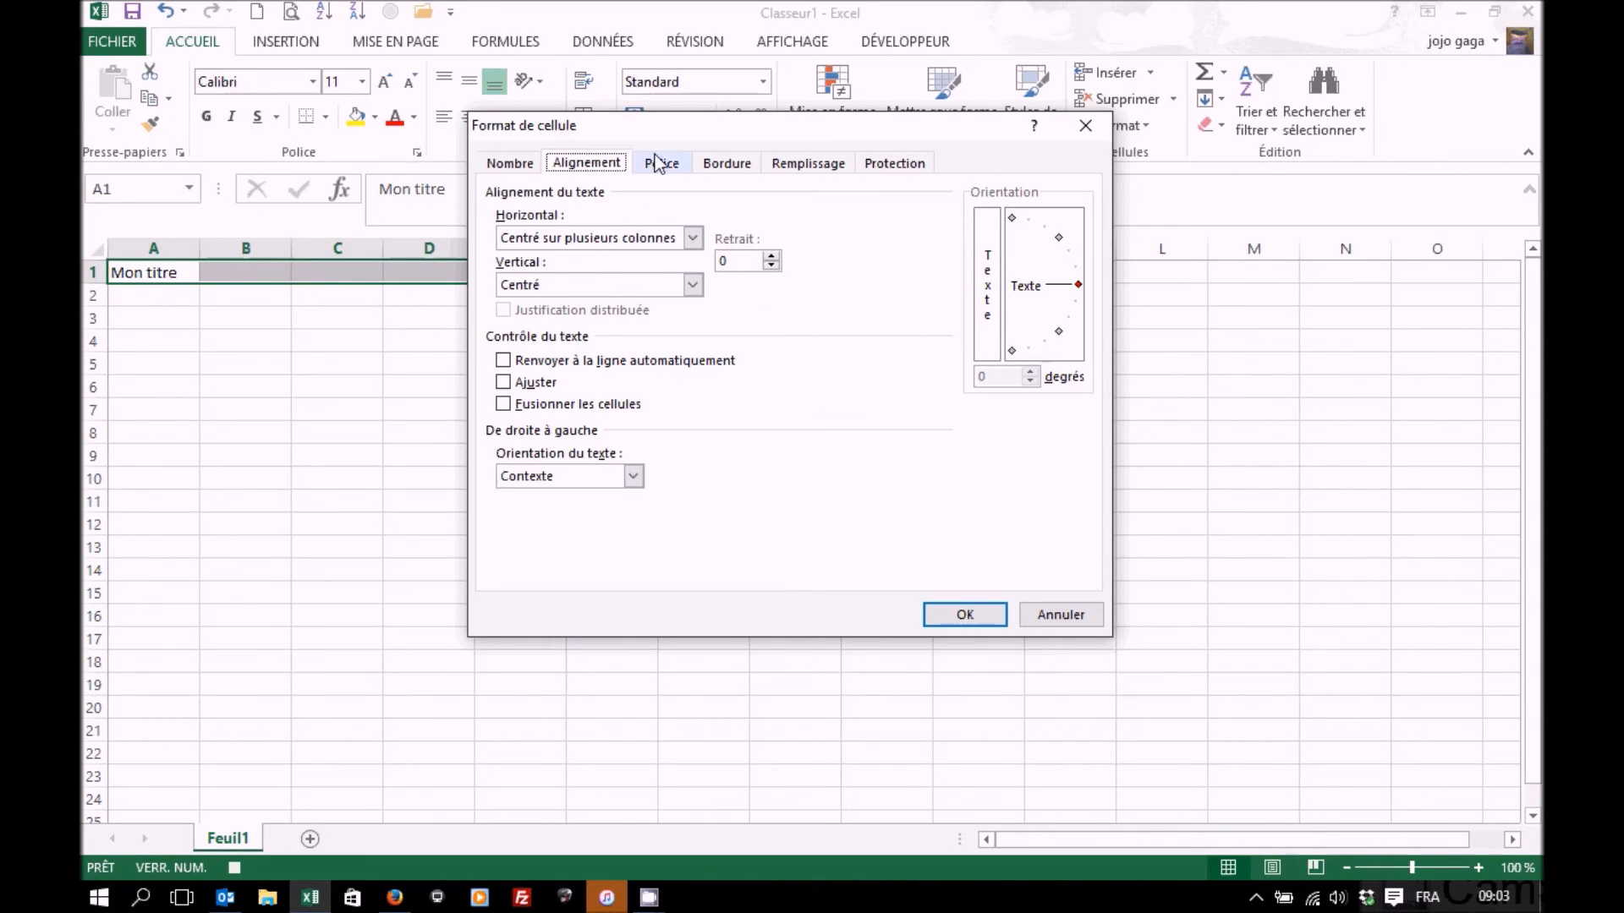
- Set the title's font to Algerian at size 18
{"action": "left_click", "coordinate": [674, 169]}
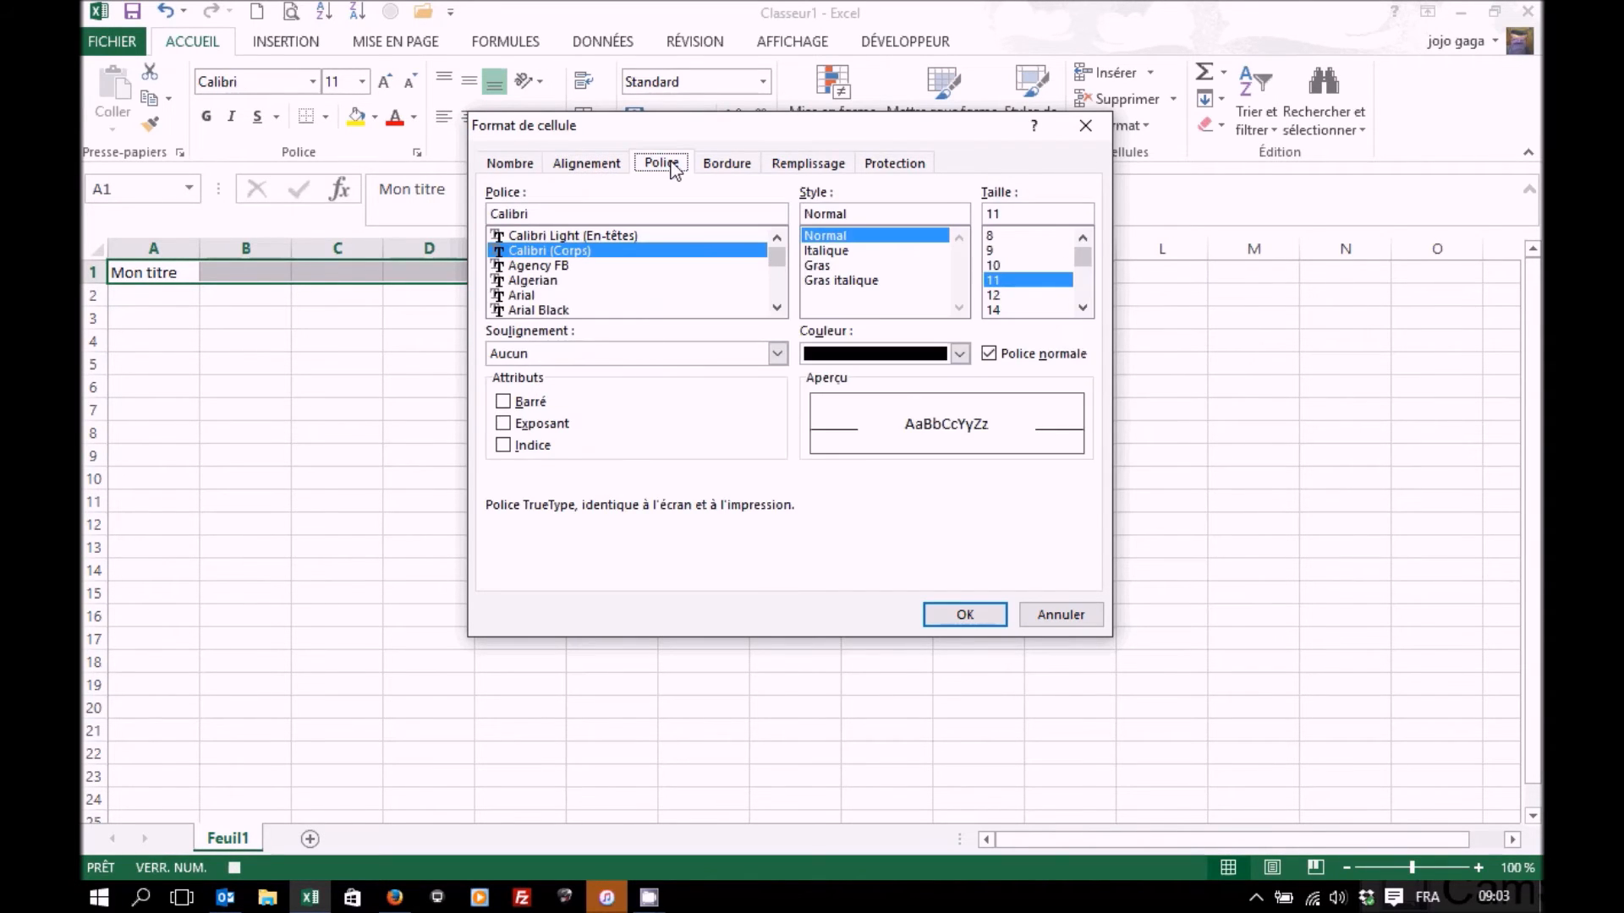
{"action": "left_click", "coordinate": [778, 282]}
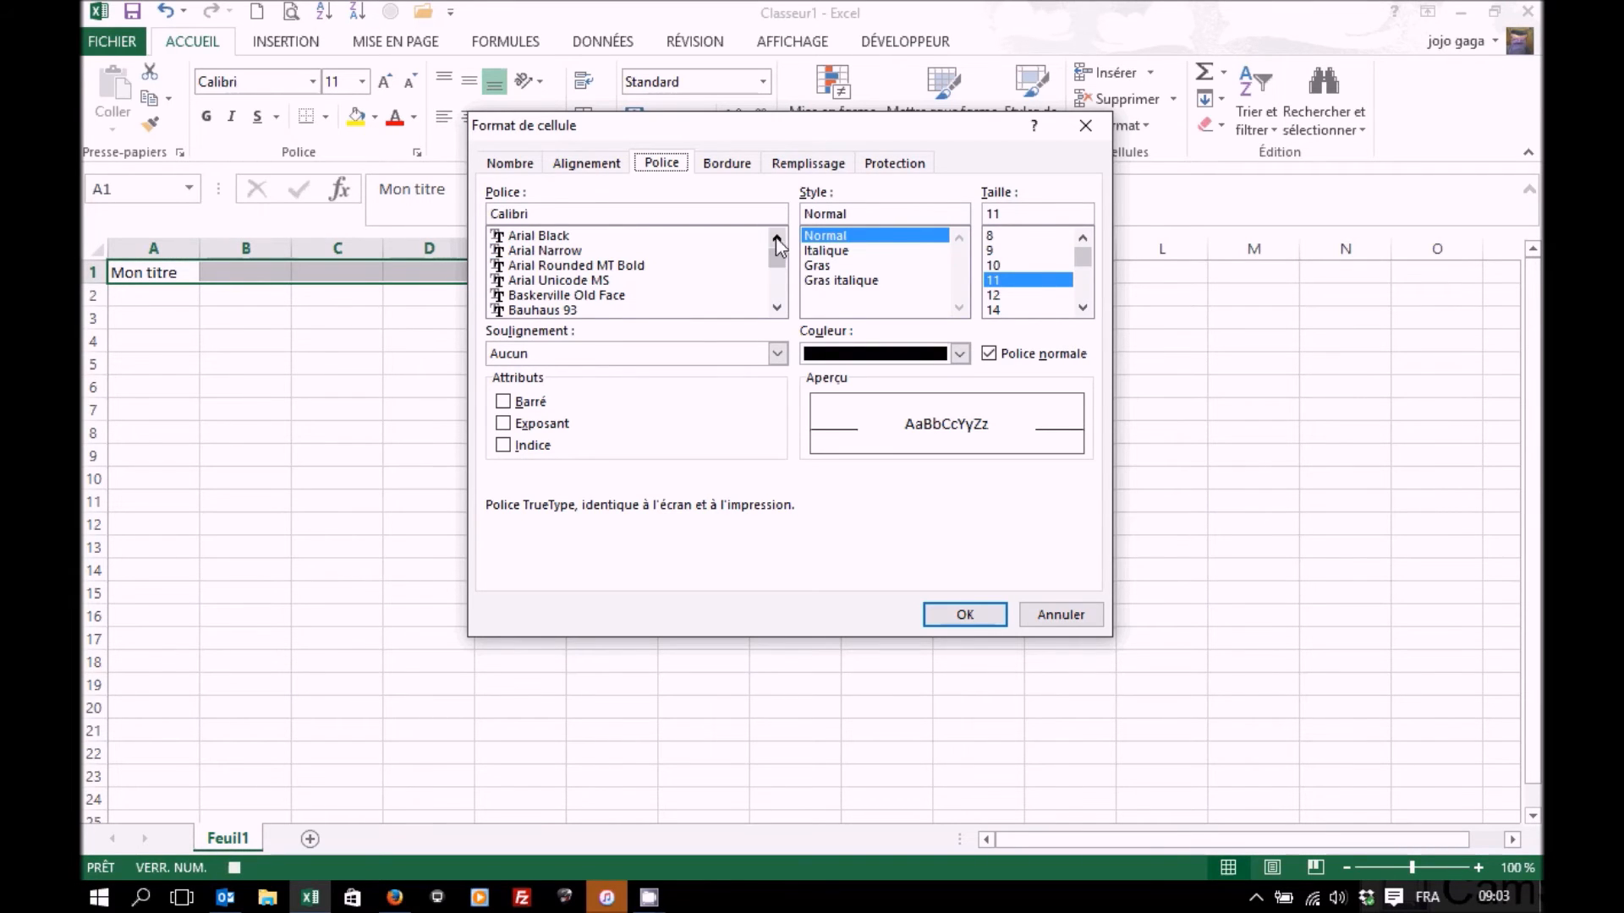
{"action": "double_click", "coordinate": [779, 245]}
{"action": "left_click", "coordinate": [778, 245]}
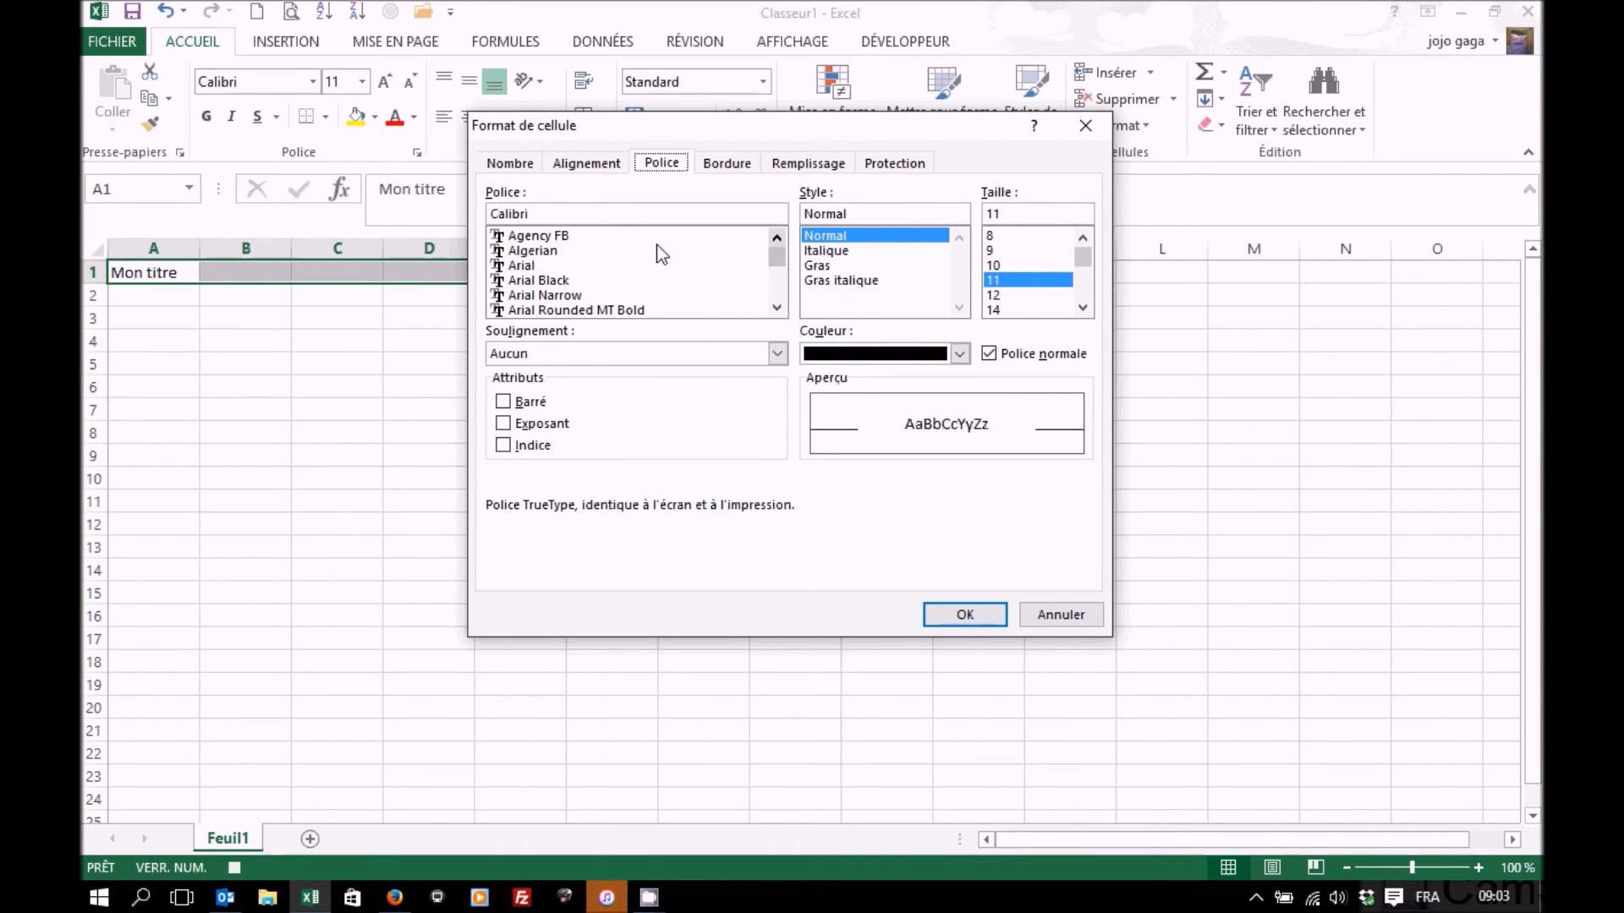
{"action": "left_click", "coordinate": [554, 250]}
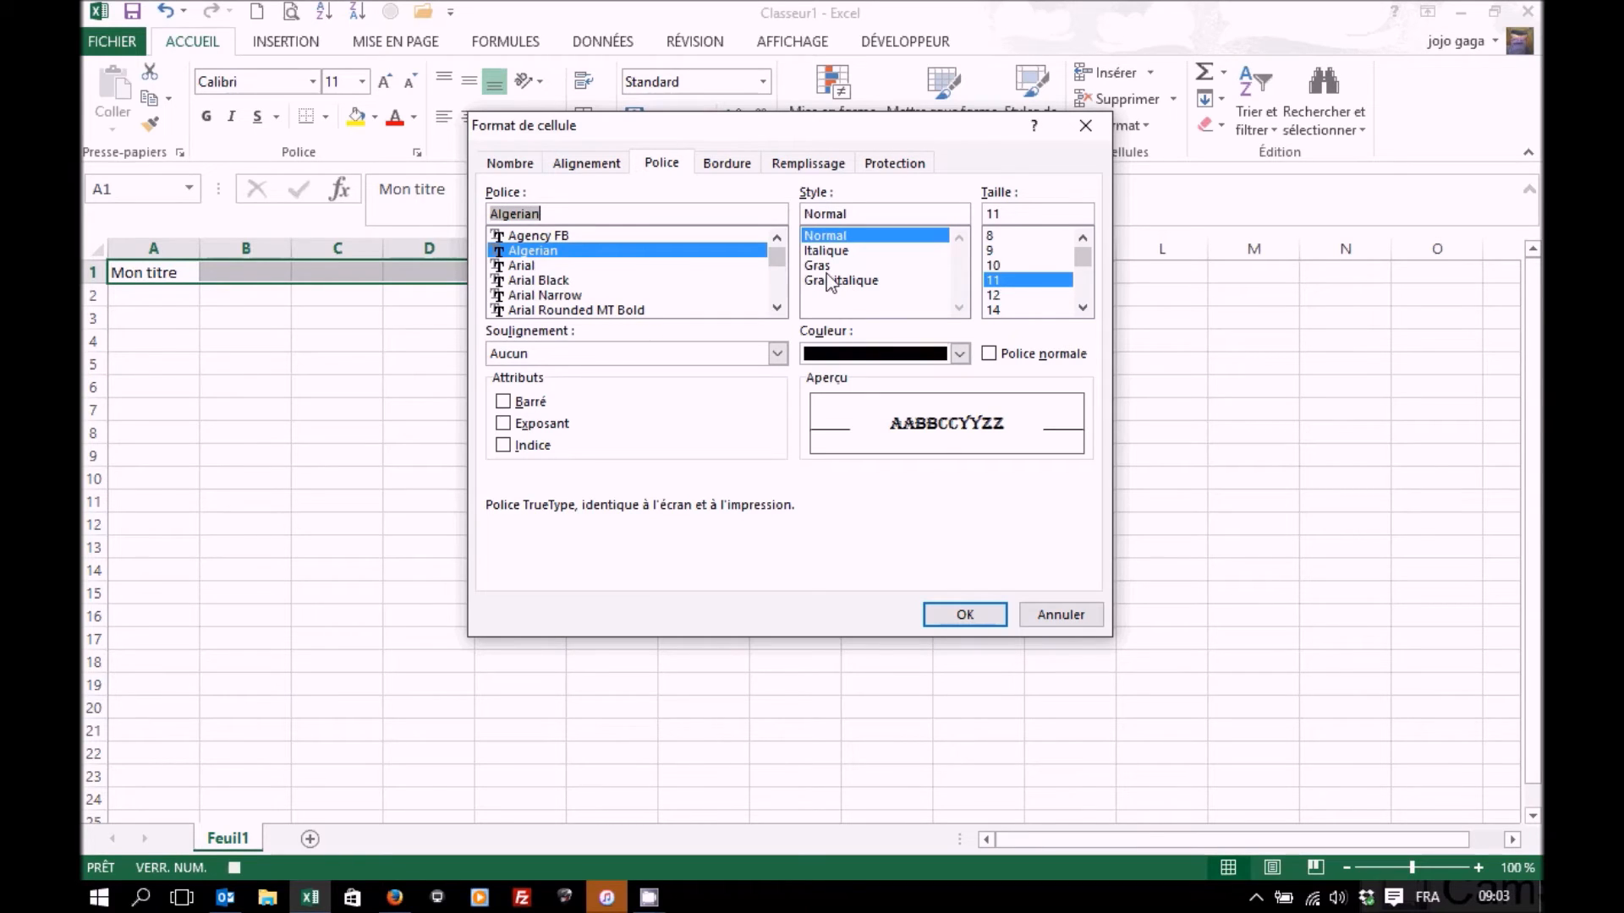
{"action": "left_click", "coordinate": [1082, 307]}
{"action": "double_click", "coordinate": [1082, 308]}
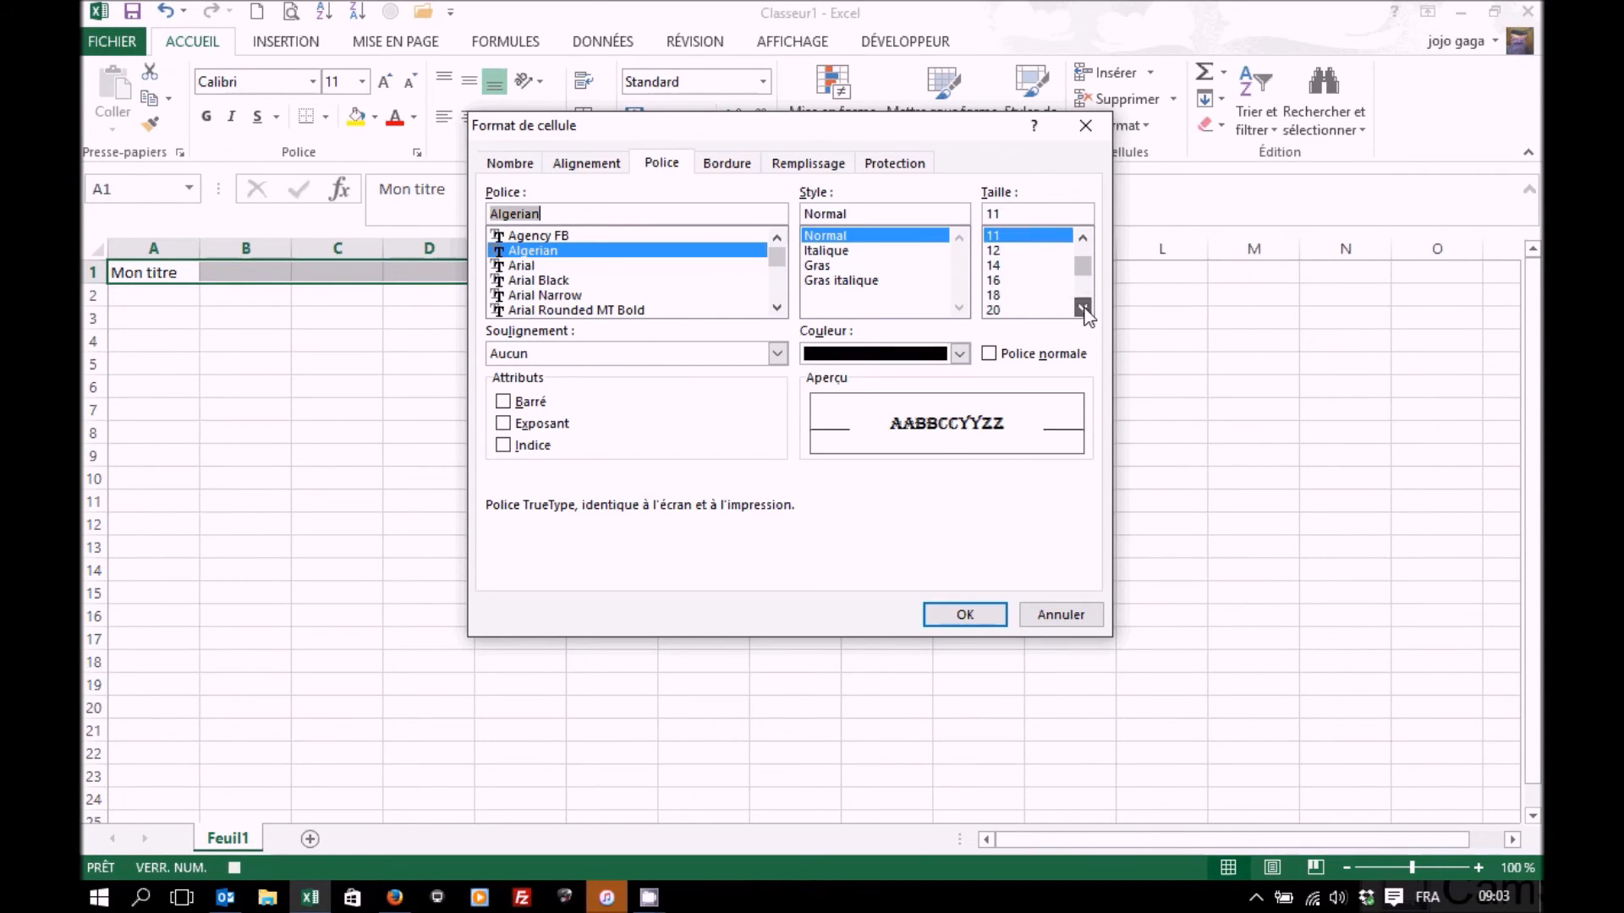
{"action": "left_click", "coordinate": [994, 295]}
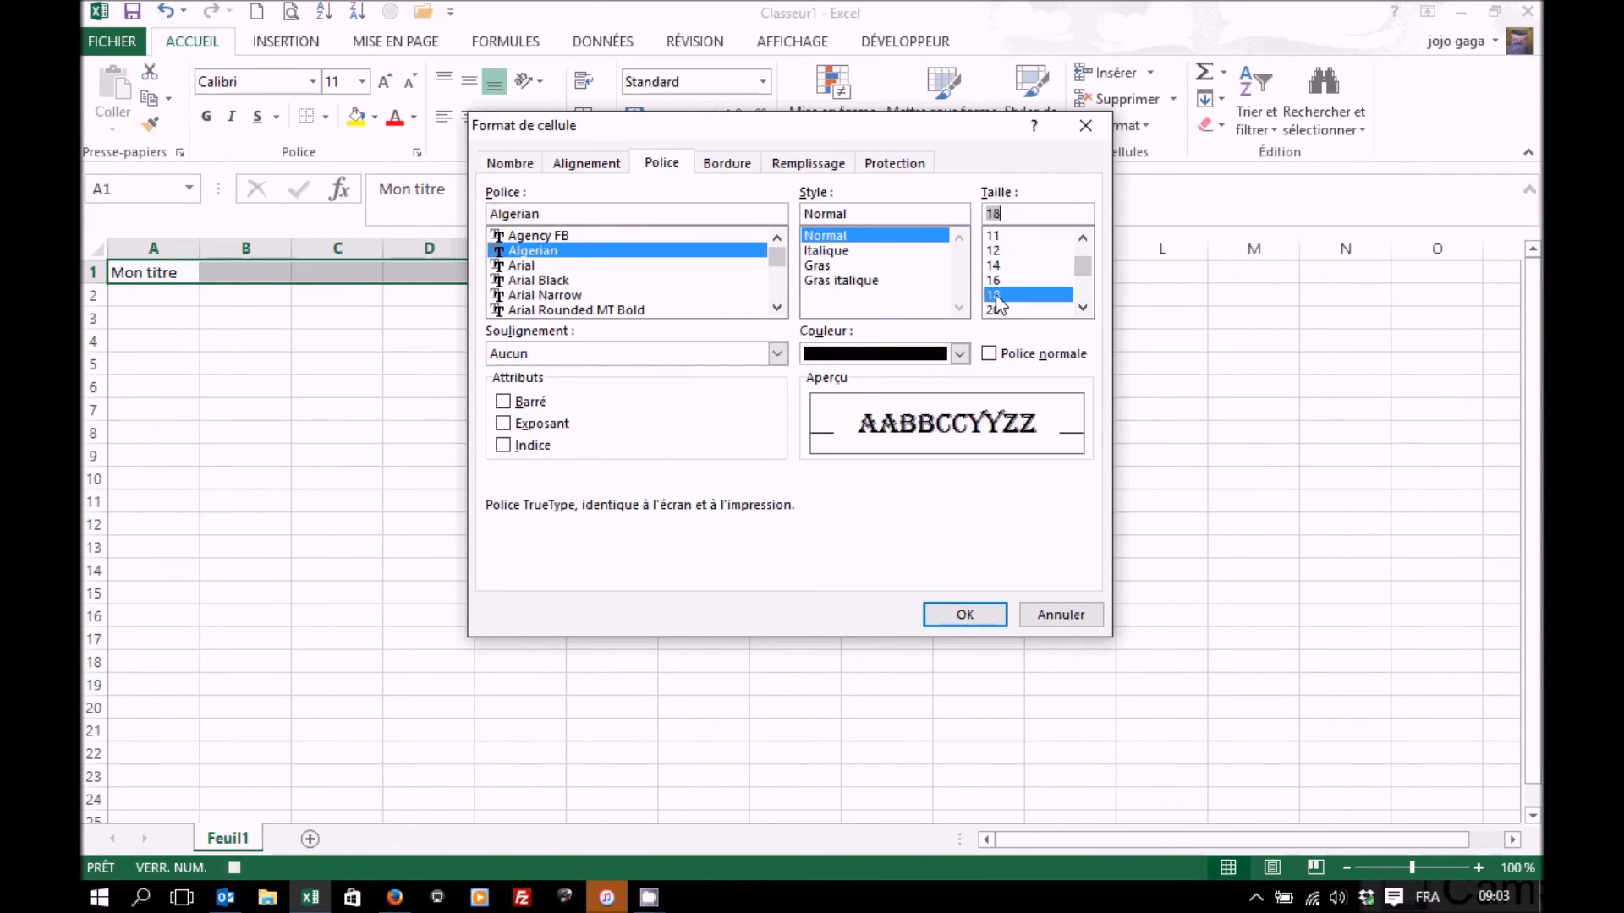
- Set the title's font colour to standard red and the cells' background colour to yellow
{"action": "left_click", "coordinate": [959, 354]}
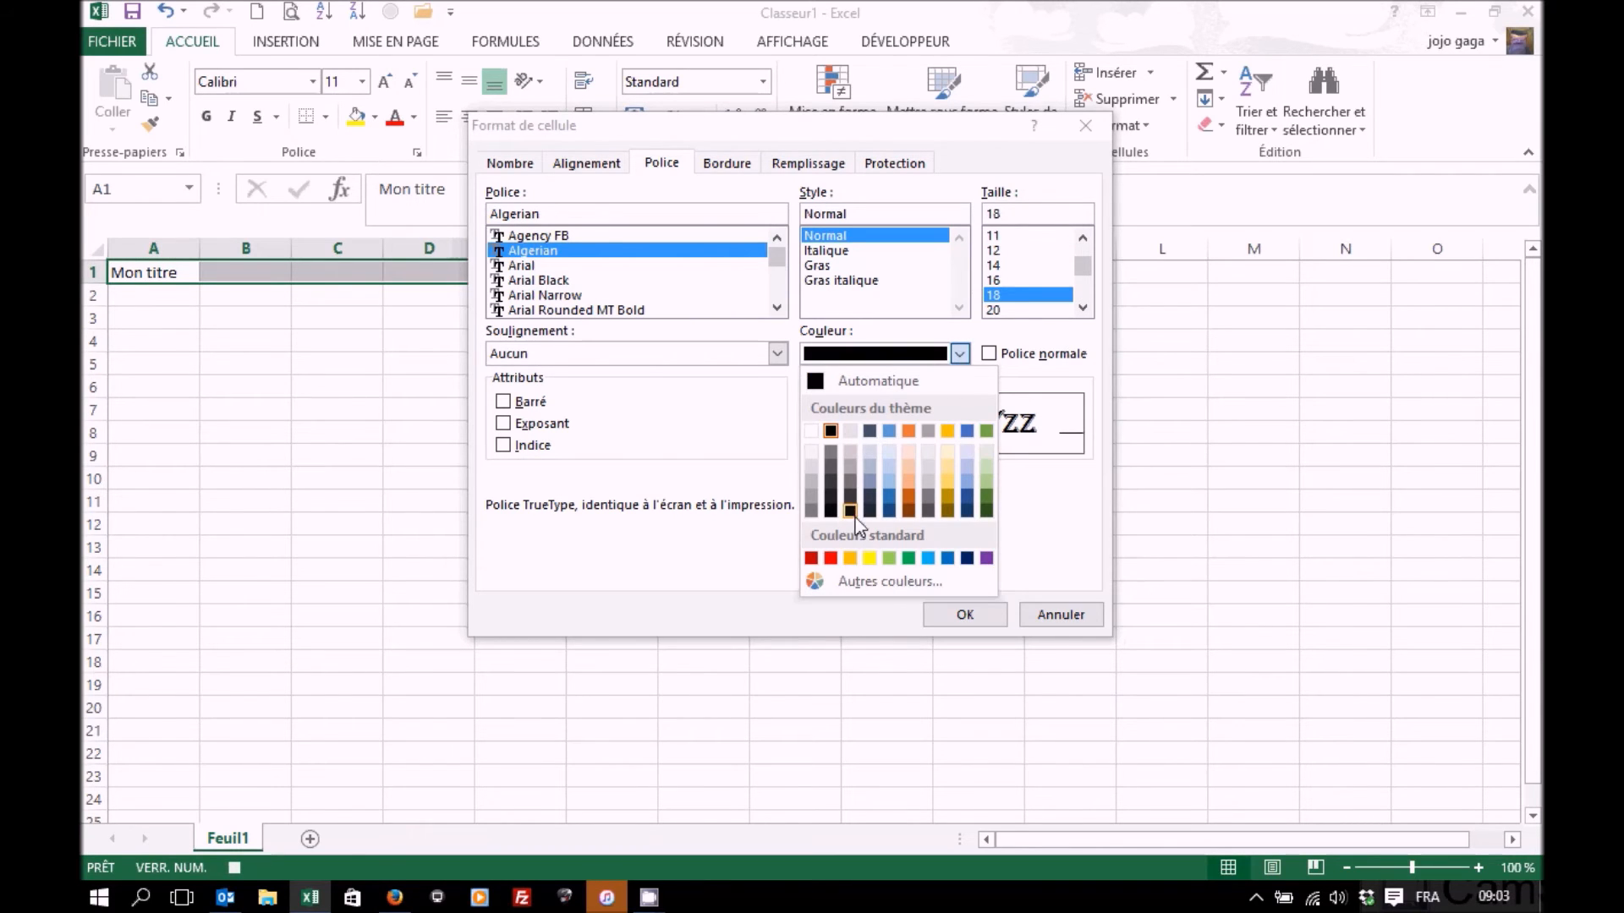
{"action": "left_click", "coordinate": [831, 558]}
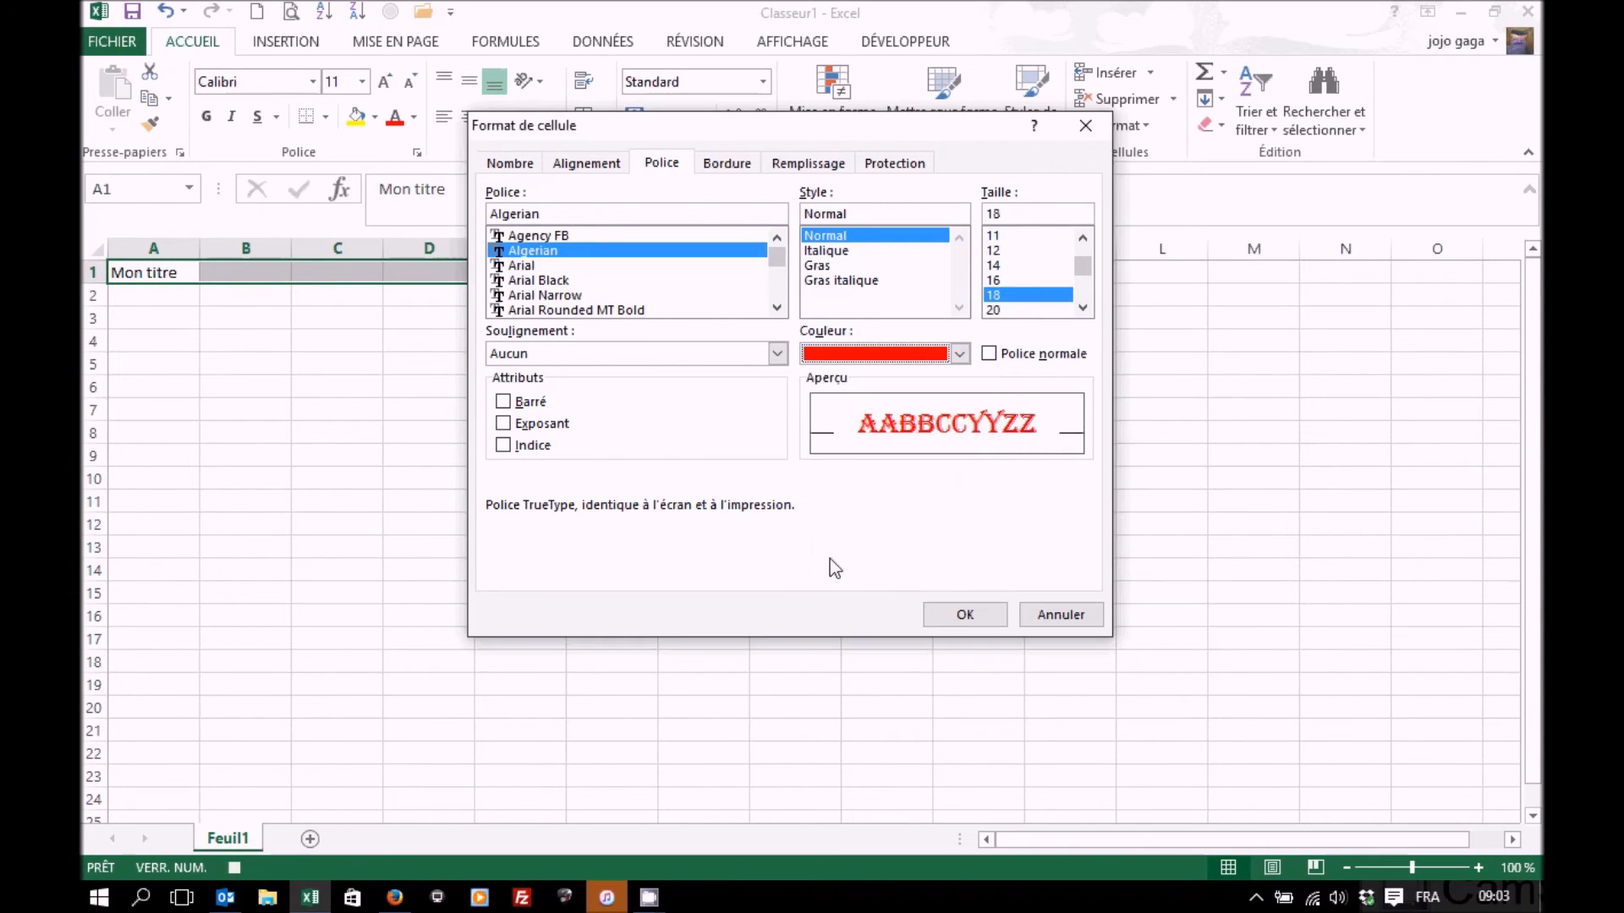
{"action": "left_click", "coordinate": [808, 165]}
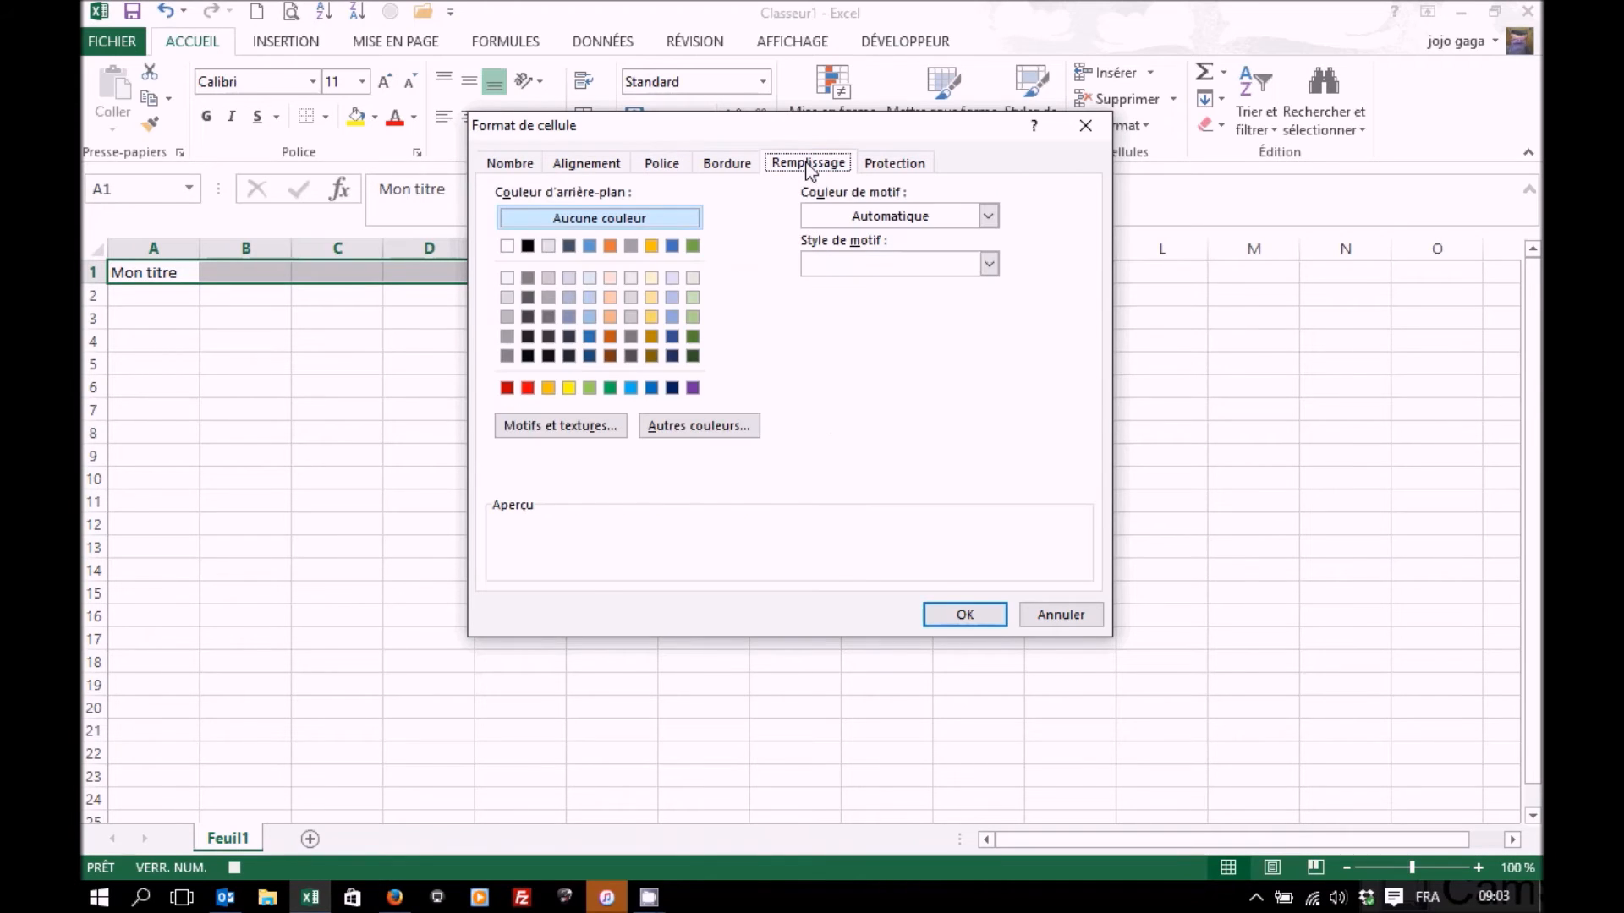
{"action": "left_click", "coordinate": [571, 389]}
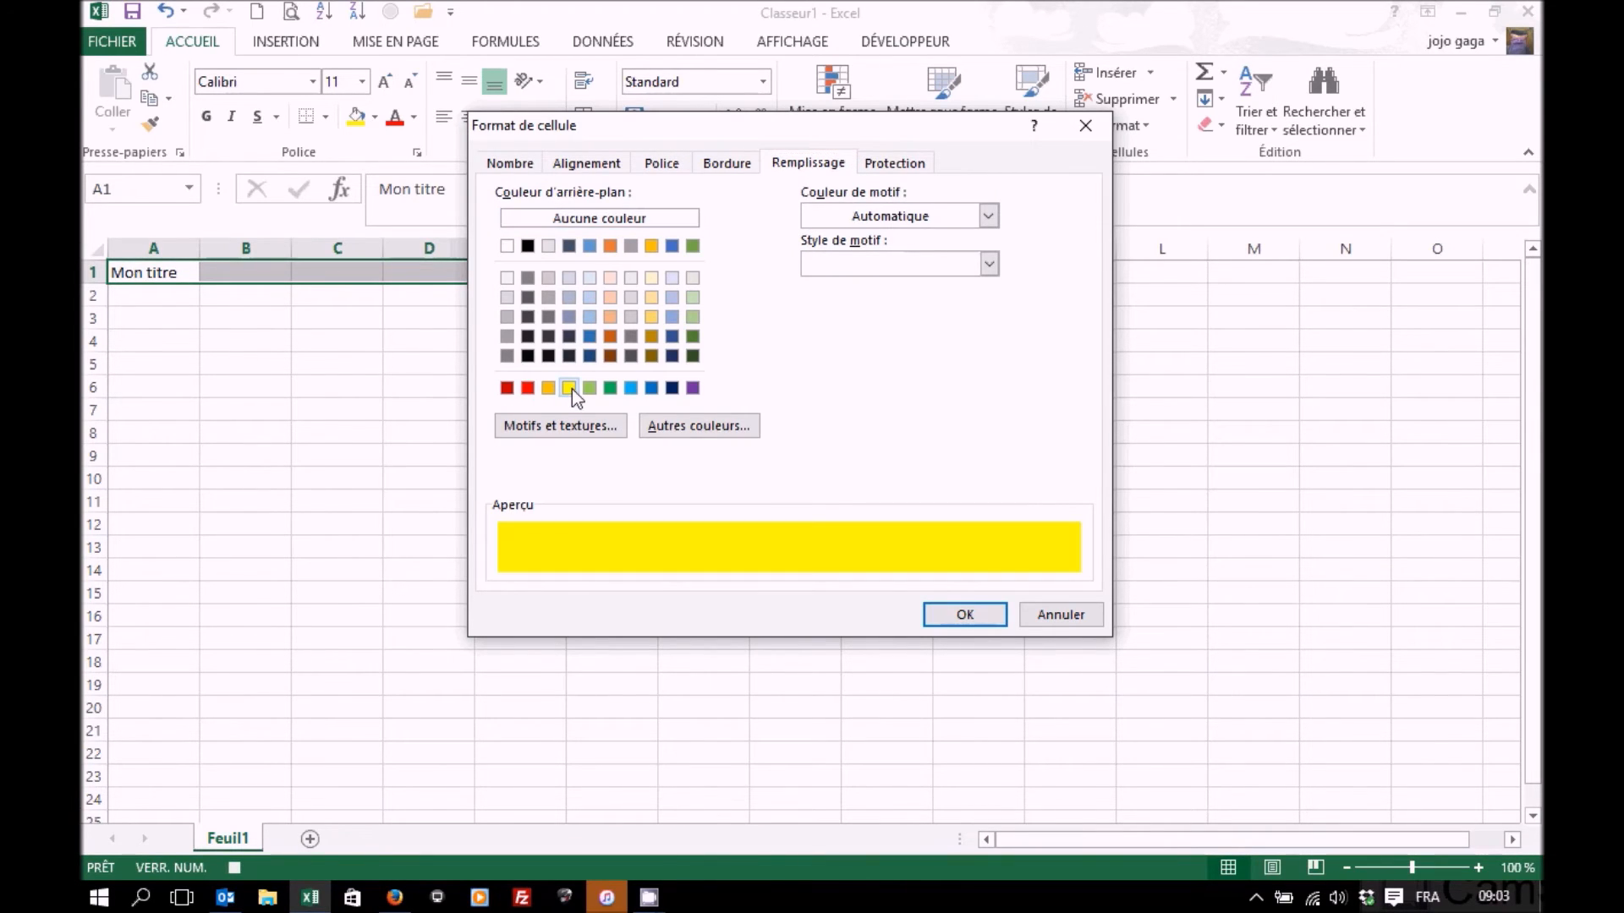
- Add double-line borders in standard dark blue along the top and bottom edges of the selected title cells
{"action": "left_click", "coordinate": [727, 165]}
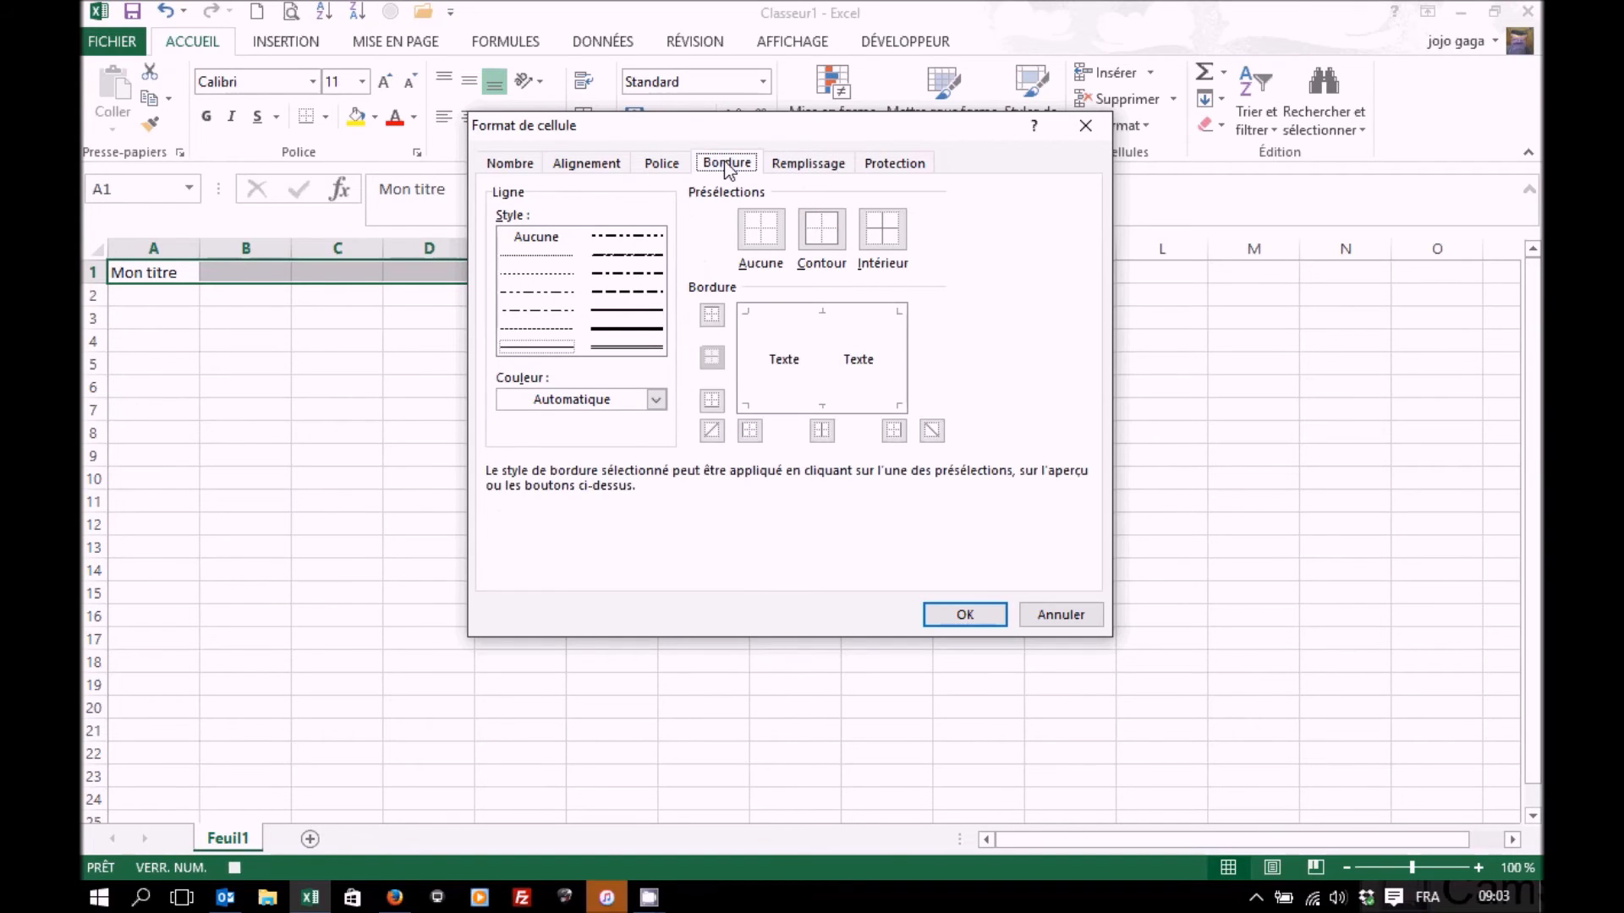
{"action": "left_click", "coordinate": [622, 353]}
{"action": "left_click", "coordinate": [656, 397]}
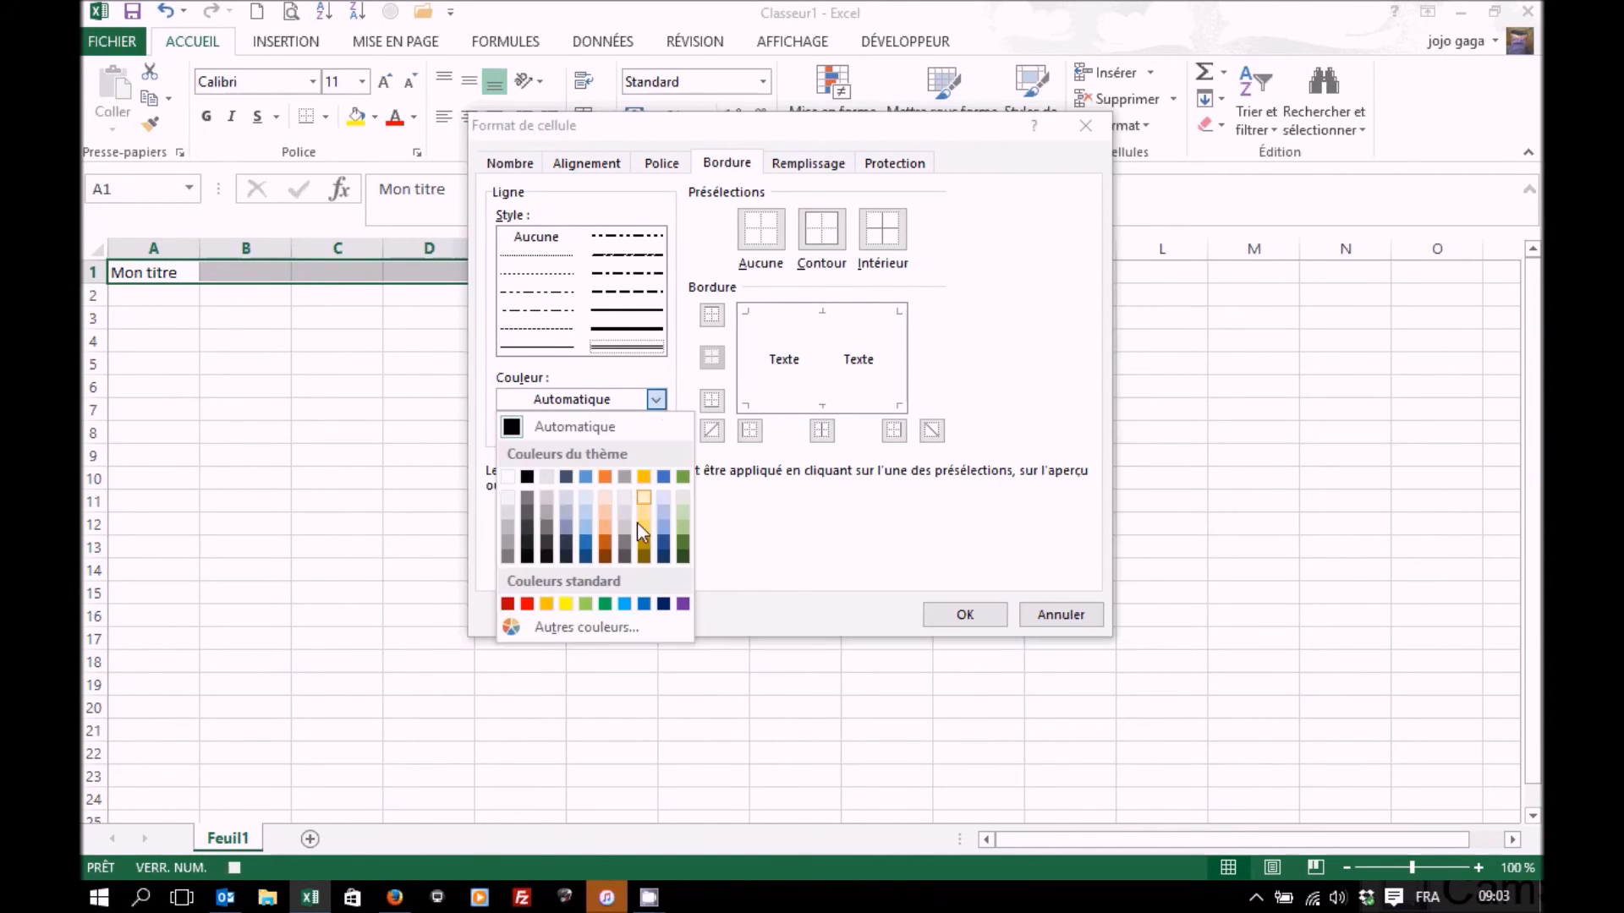
{"action": "left_click", "coordinate": [663, 603]}
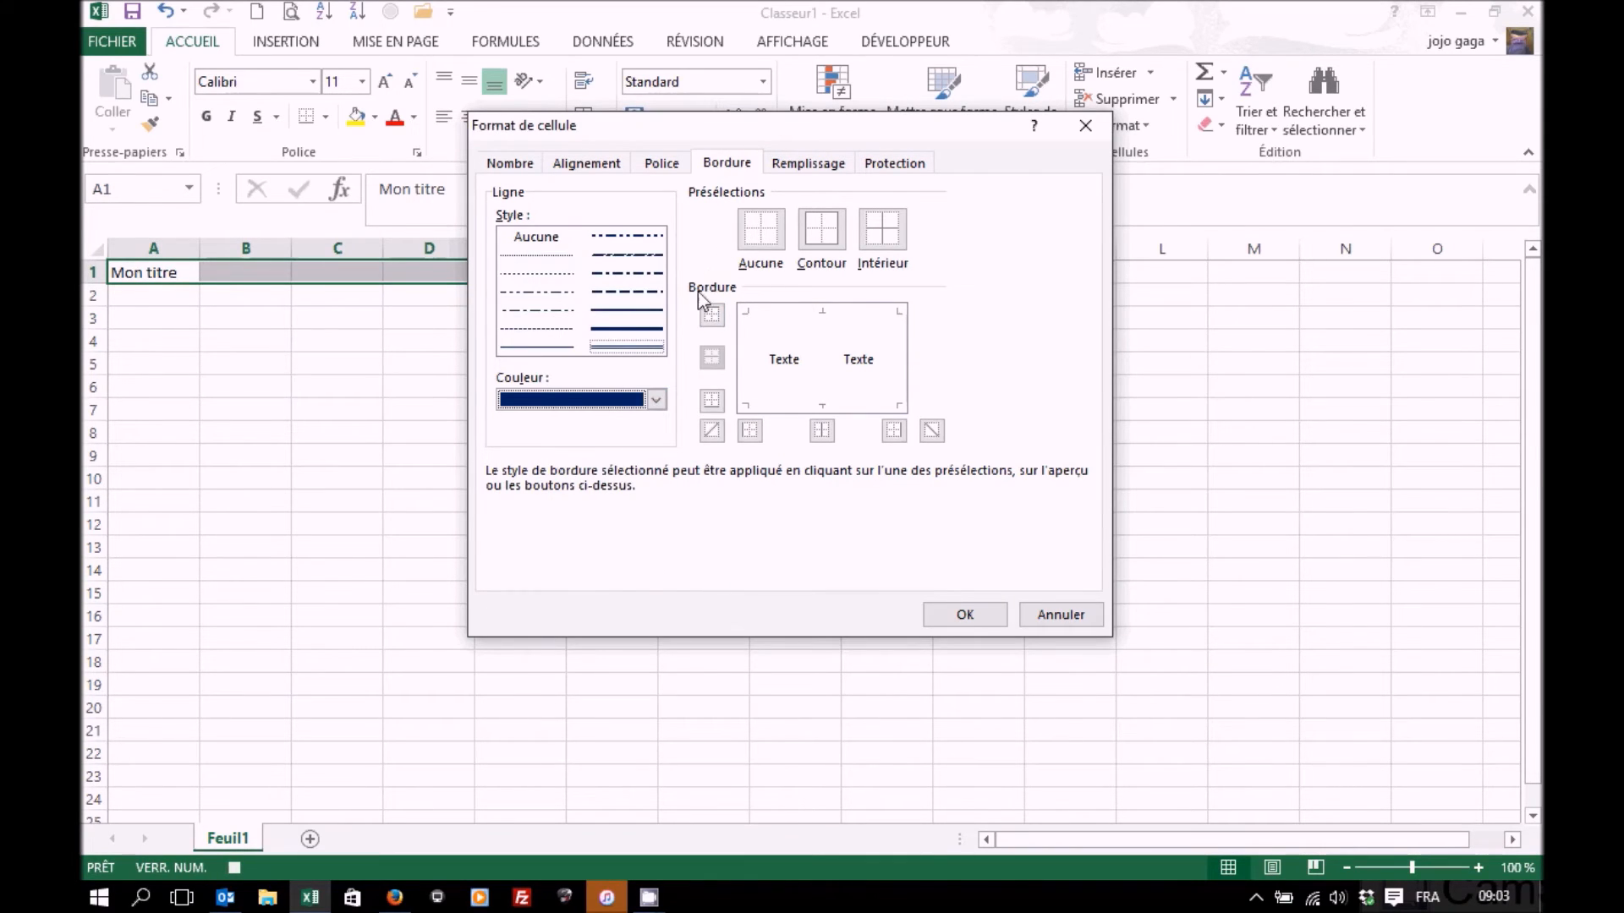
{"action": "left_click", "coordinate": [709, 319]}
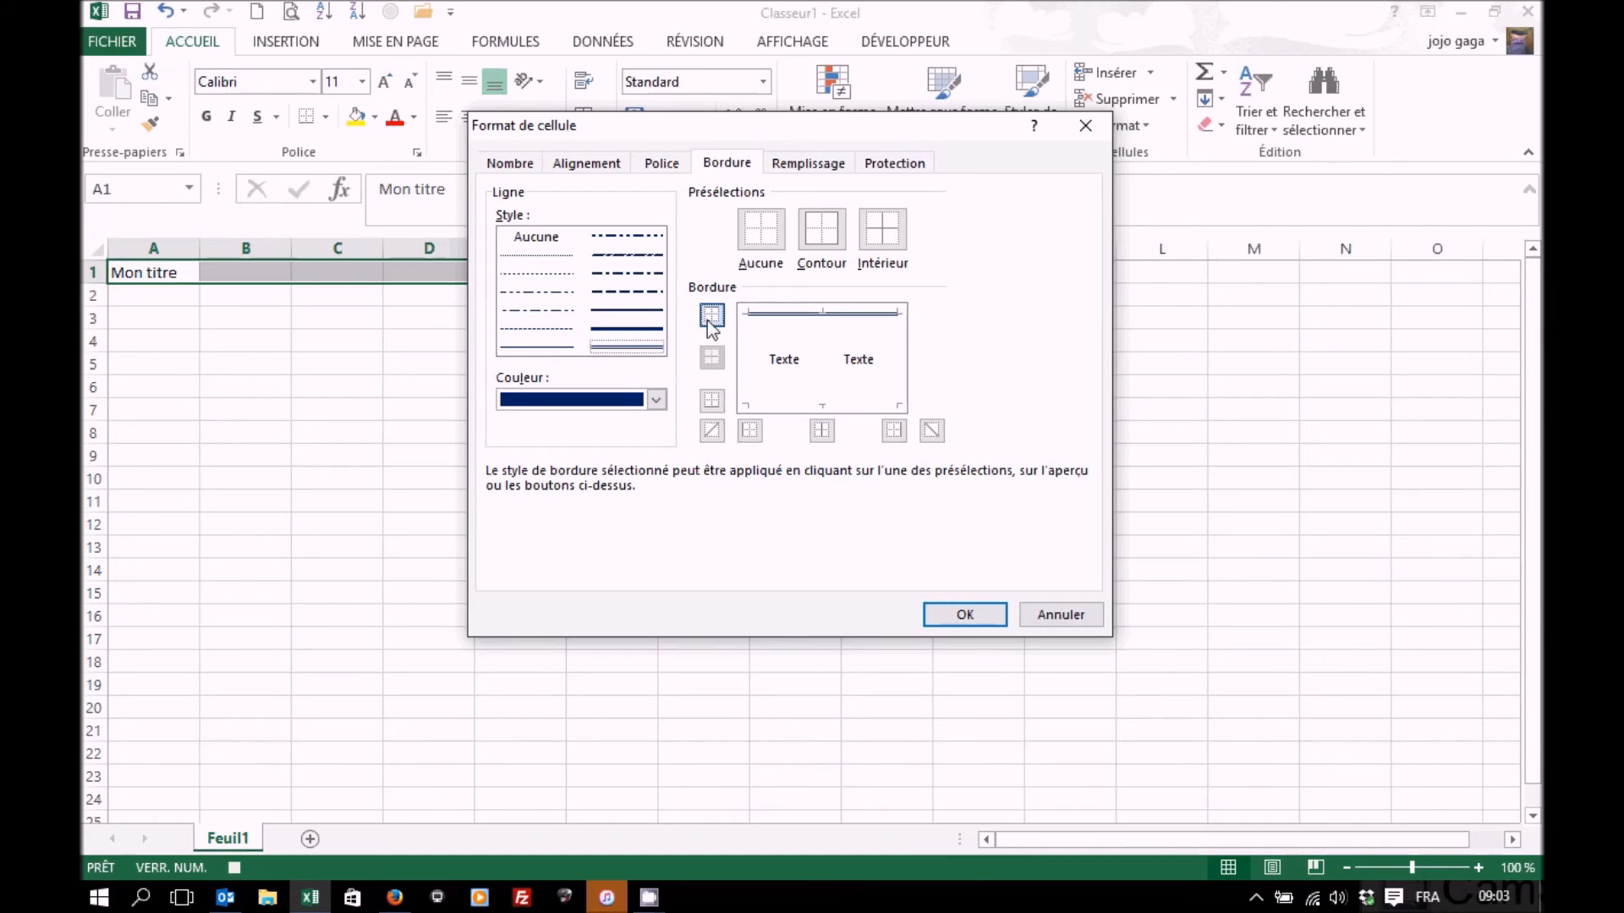
{"action": "left_click", "coordinate": [712, 401]}
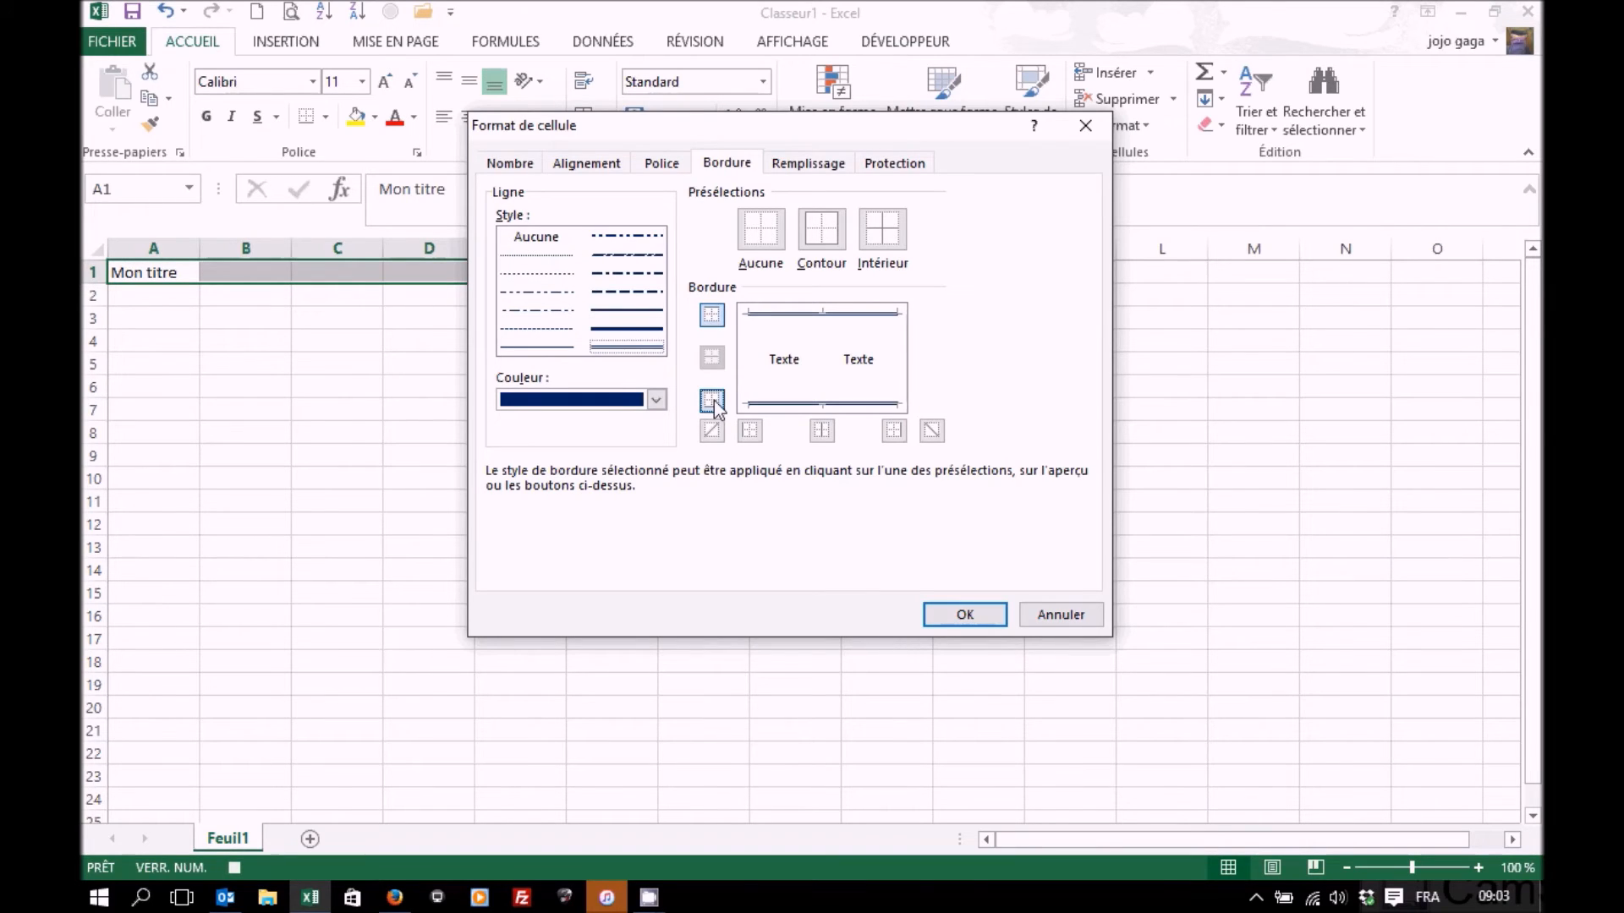
- Add double-line borders in dark green to the left and right edges of the title cells
{"action": "left_click", "coordinate": [657, 399]}
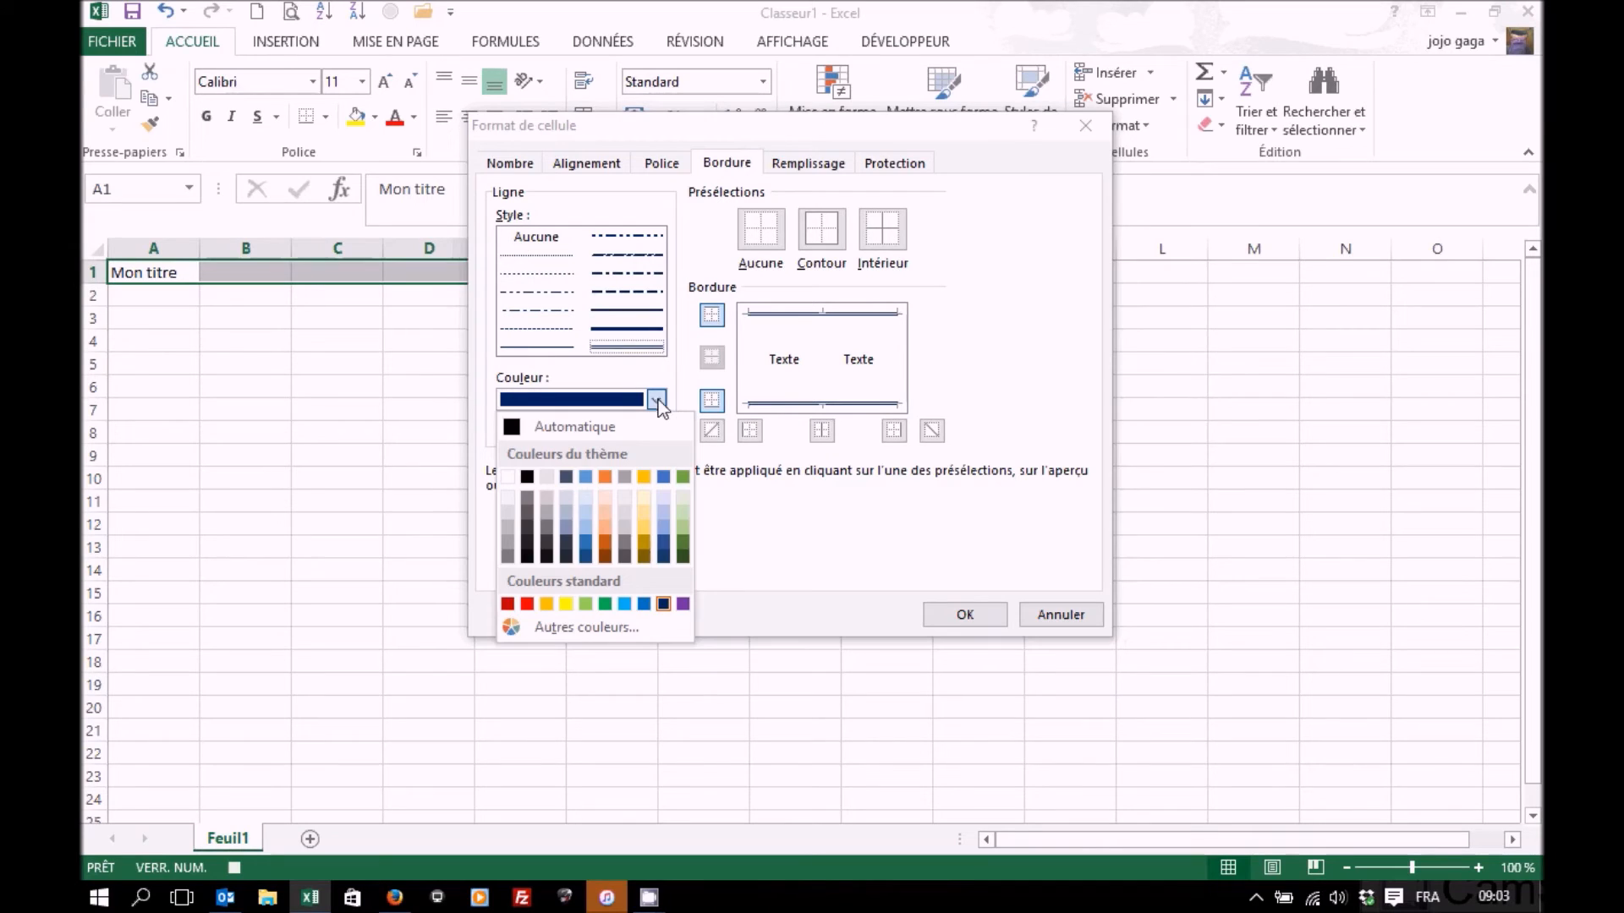
{"action": "left_click", "coordinate": [682, 558]}
{"action": "left_click", "coordinate": [751, 431]}
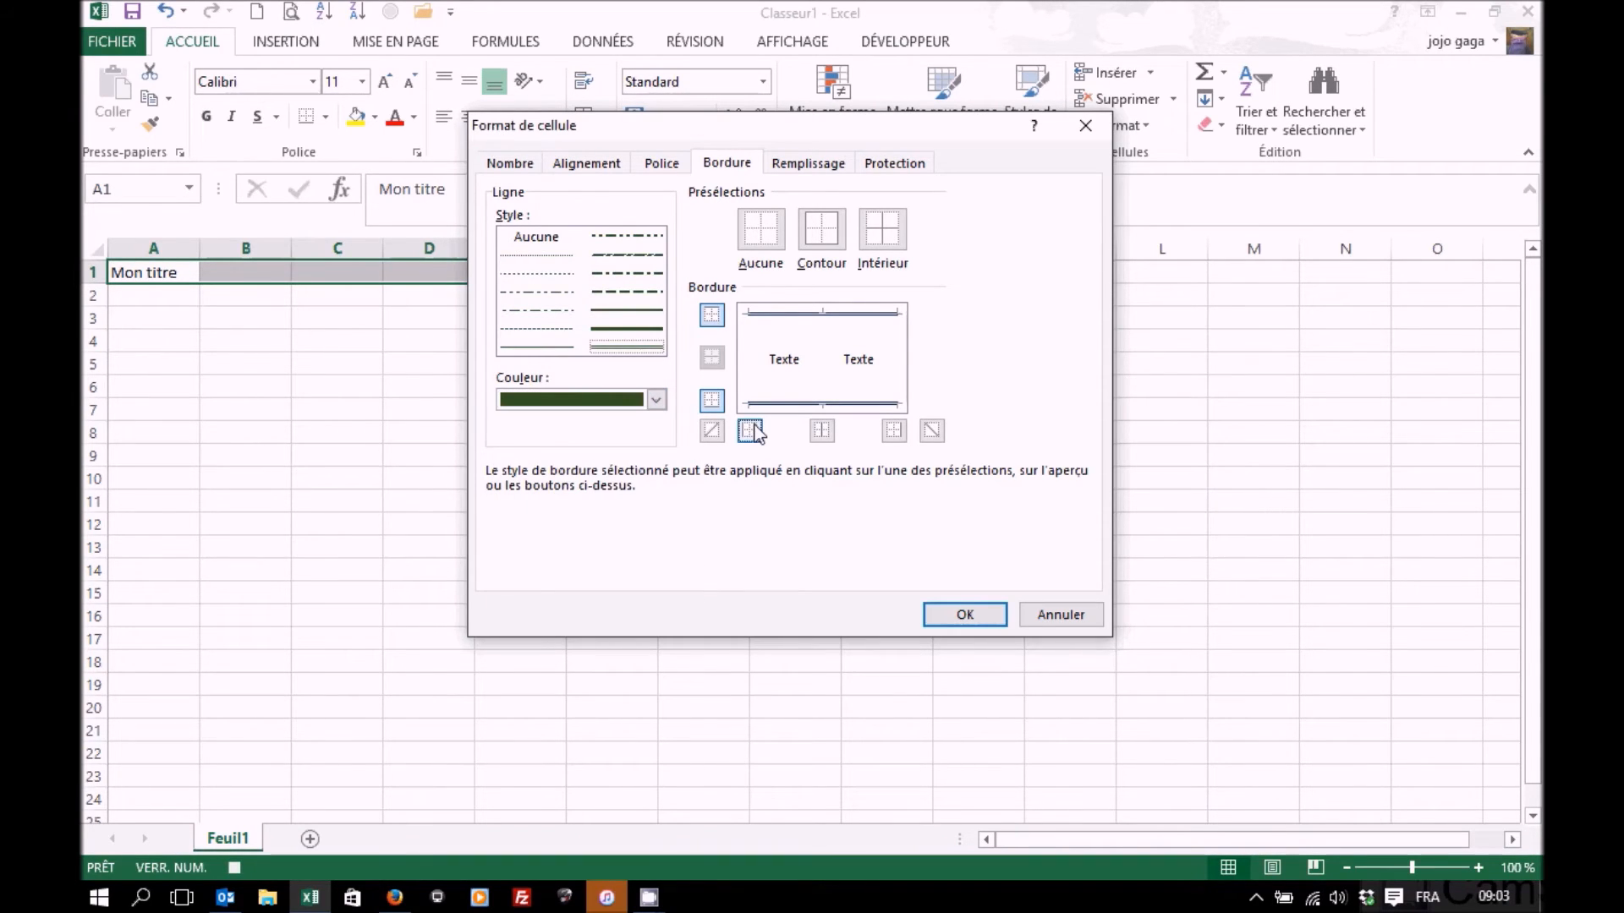
{"action": "left_click", "coordinate": [894, 430]}
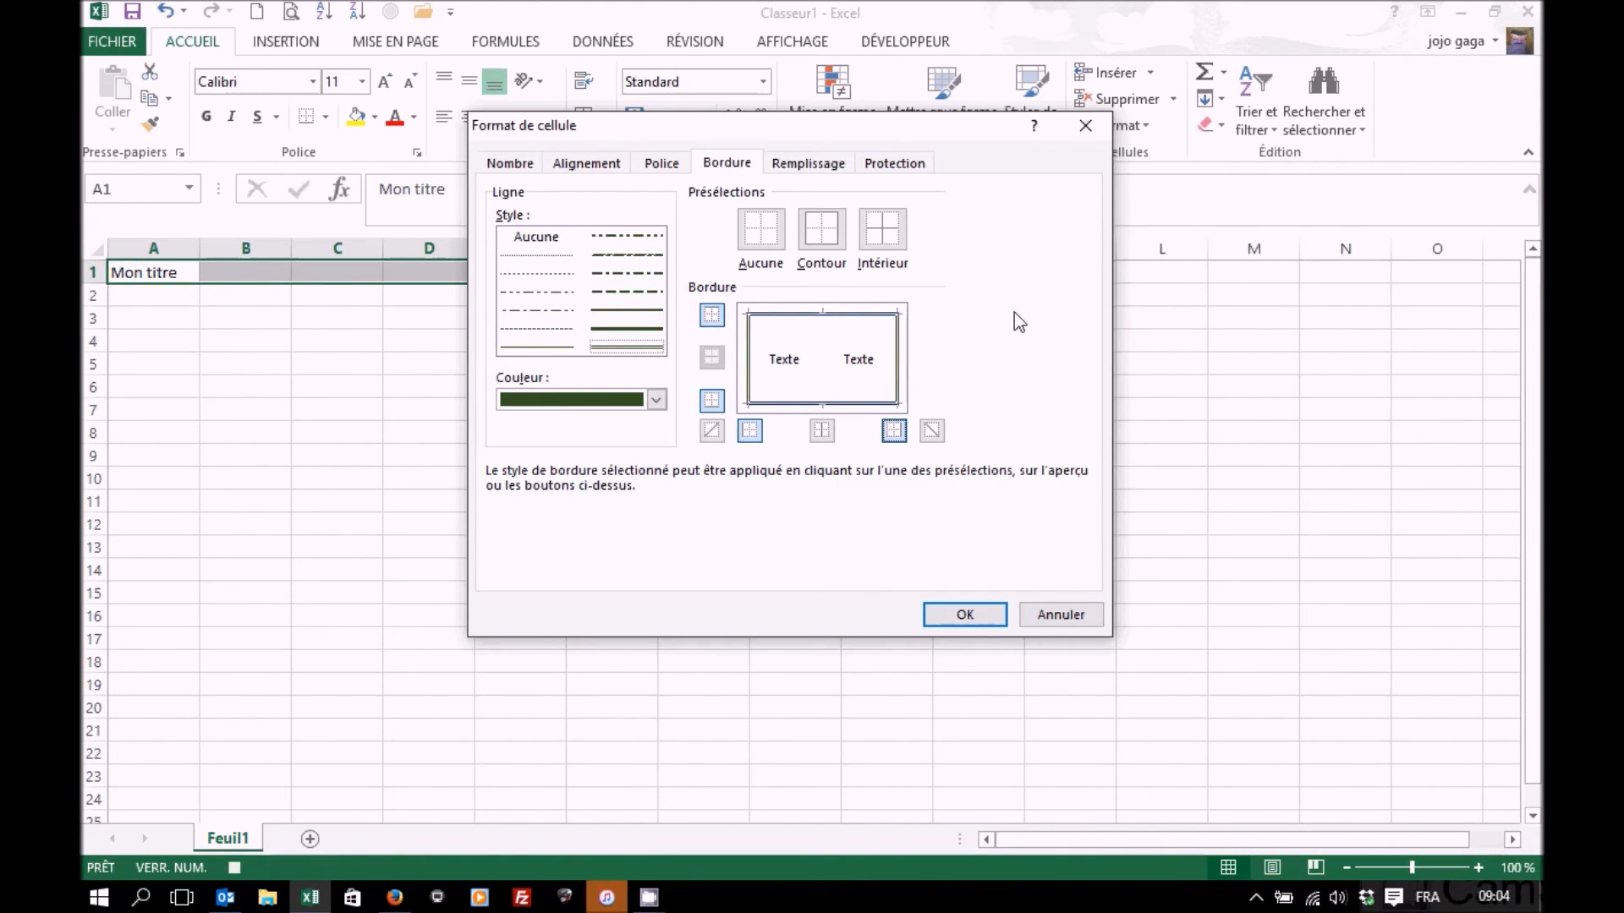
- Apply the cell formatting to the title and stop recording the macro
{"action": "left_click", "coordinate": [962, 617]}
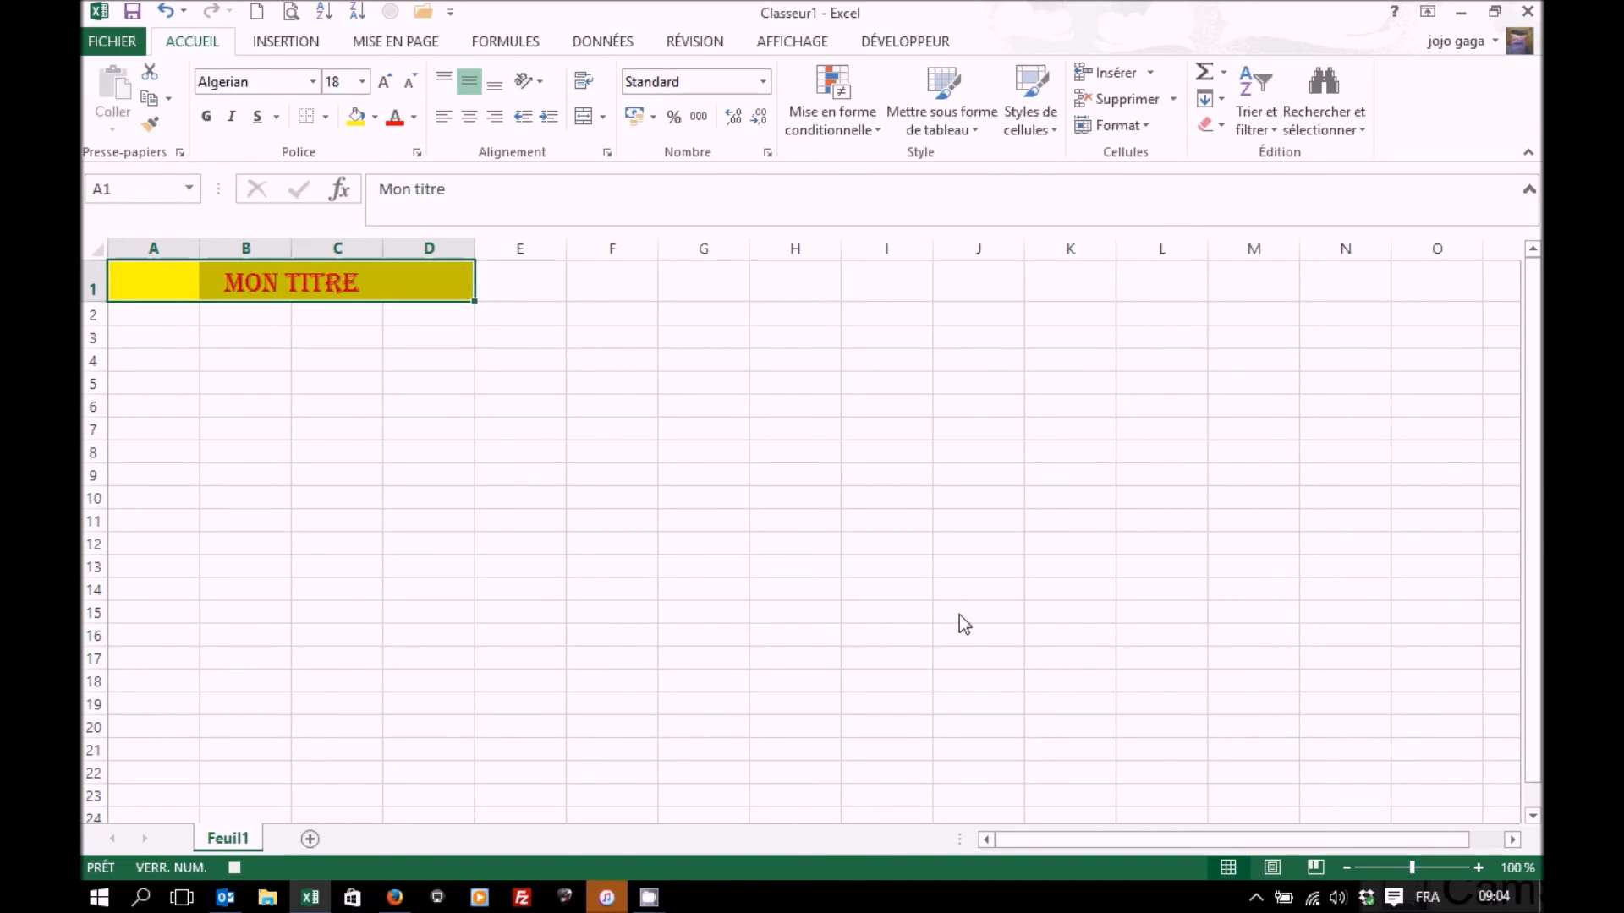
{"action": "left_click", "coordinate": [891, 40]}
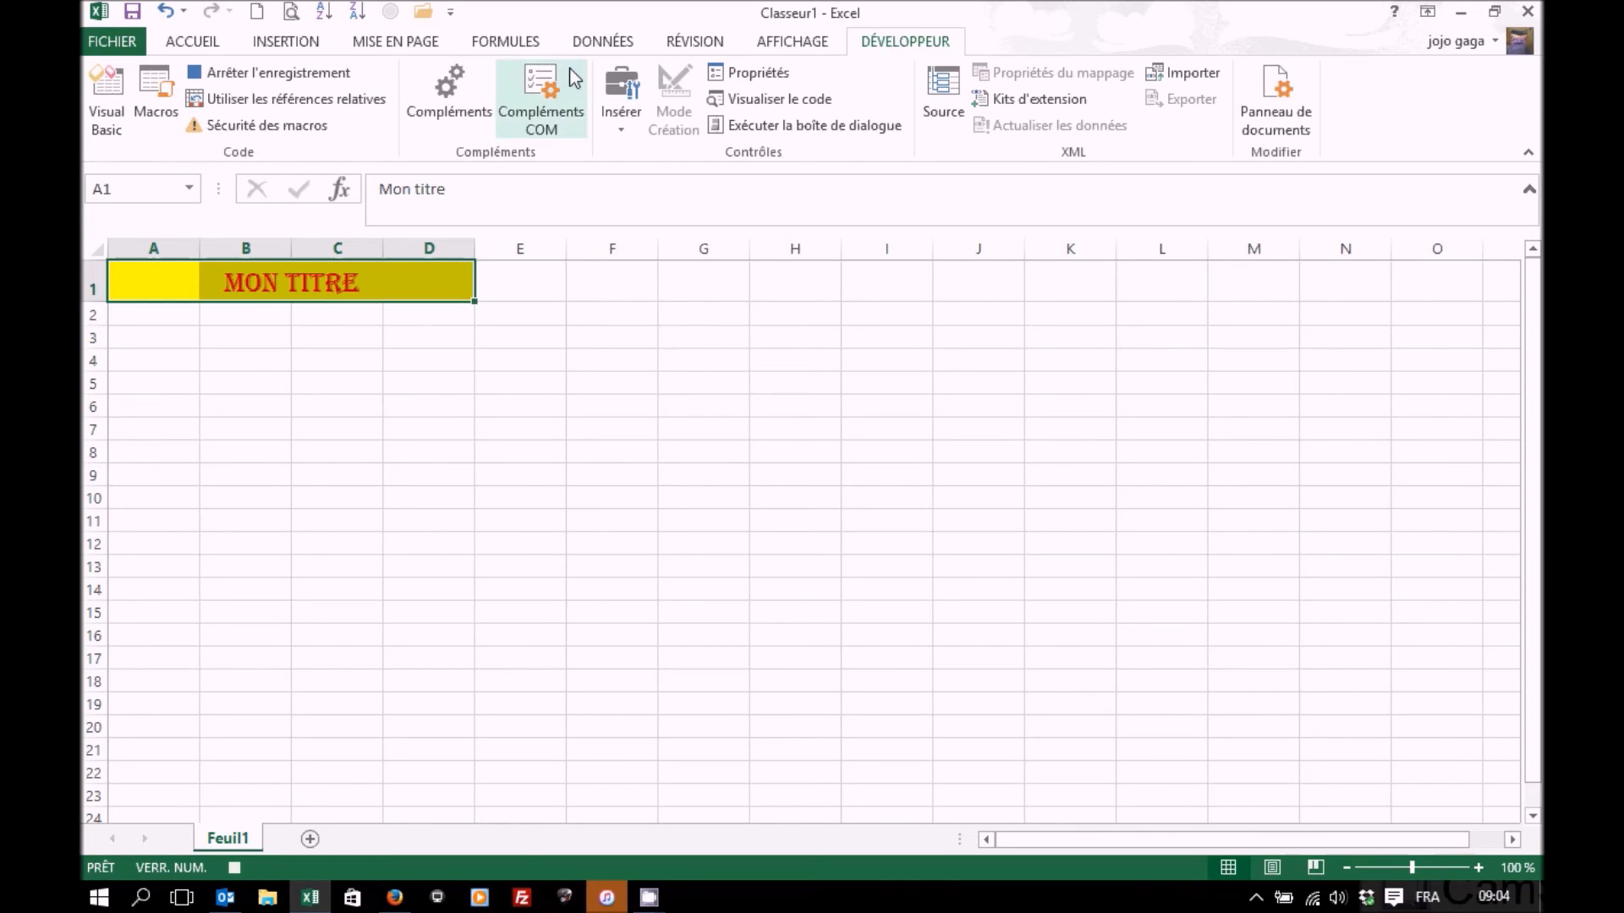
{"action": "left_click", "coordinate": [228, 75]}
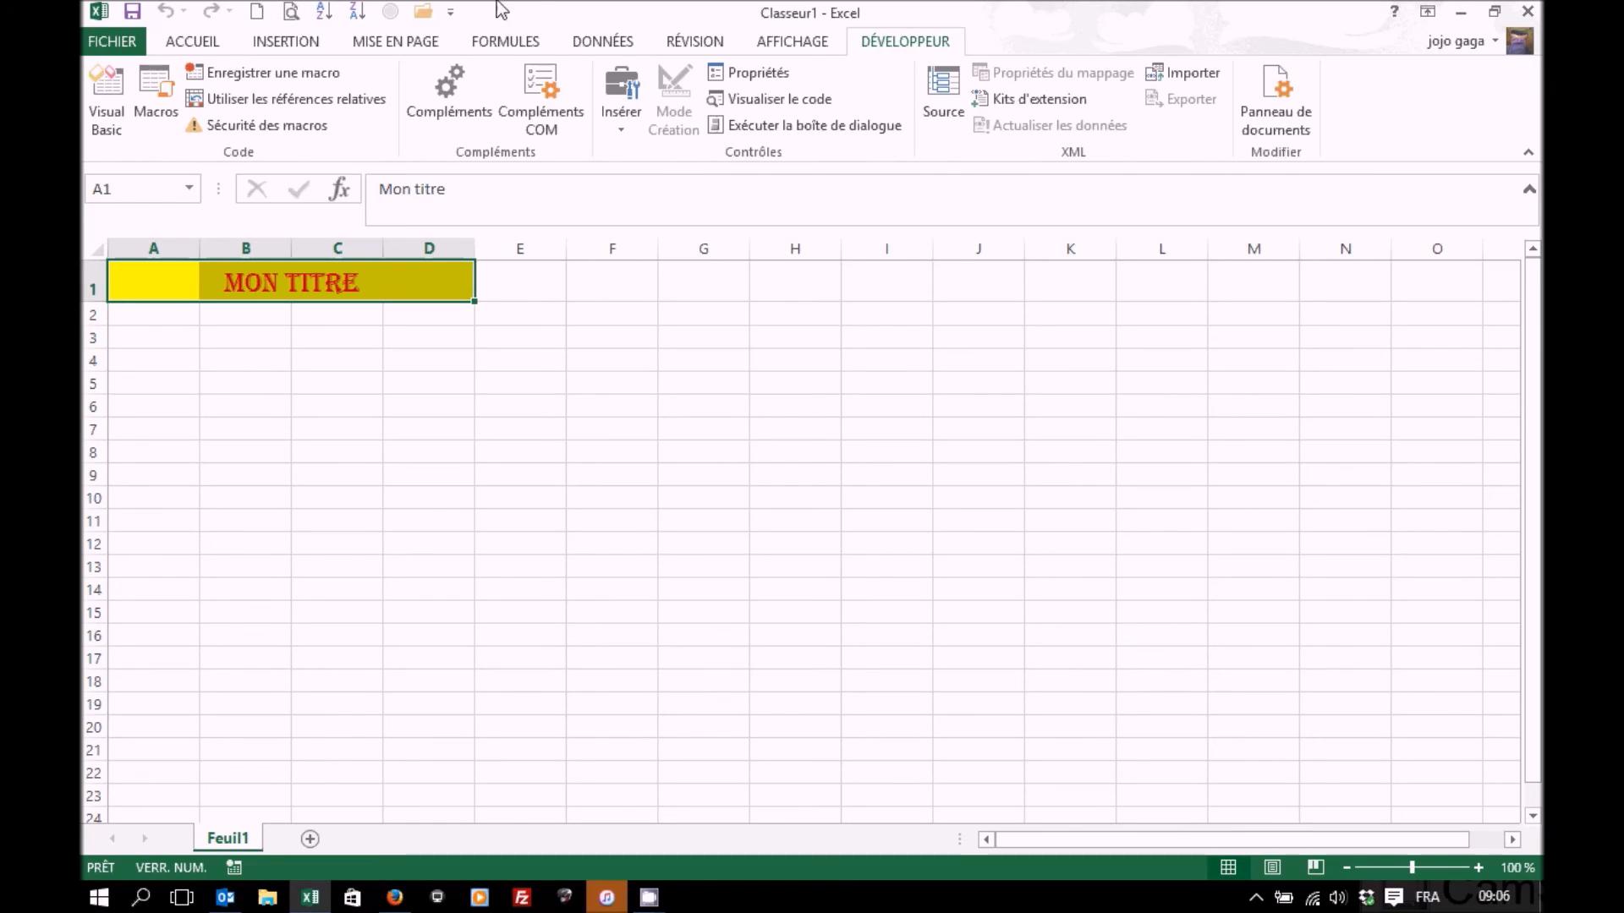
- Add the PERSONAL.XLSB!MiseEnFormeTitre macro to the Quick Access Toolbar for all documents
{"action": "left_click", "coordinate": [451, 13]}
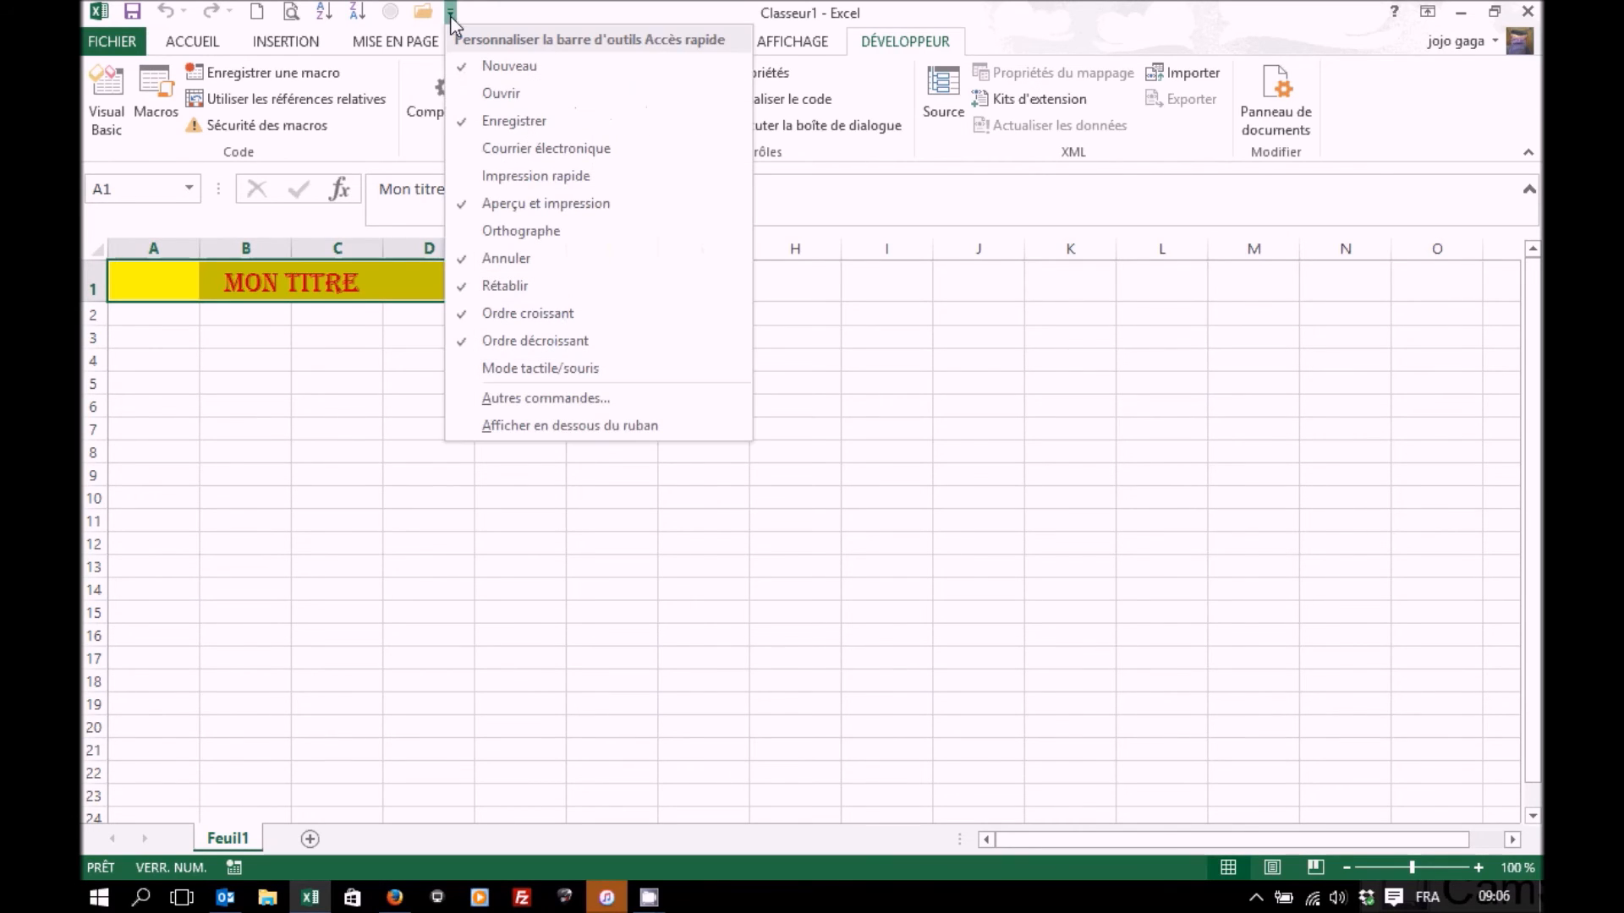
{"action": "left_click", "coordinate": [523, 399]}
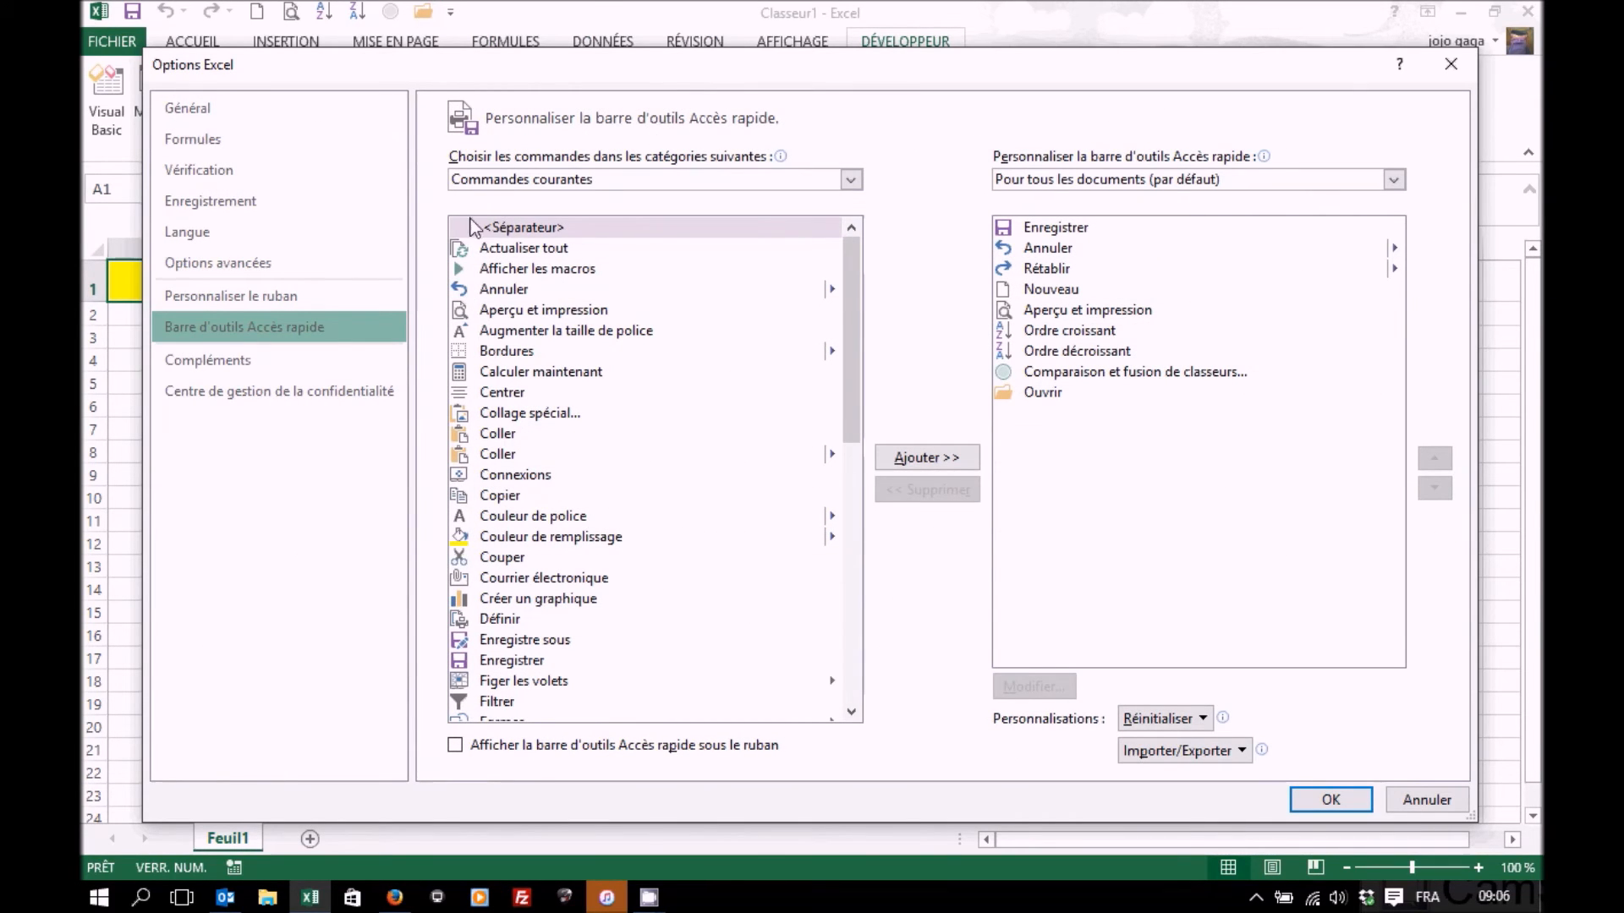
{"action": "left_click", "coordinate": [850, 179]}
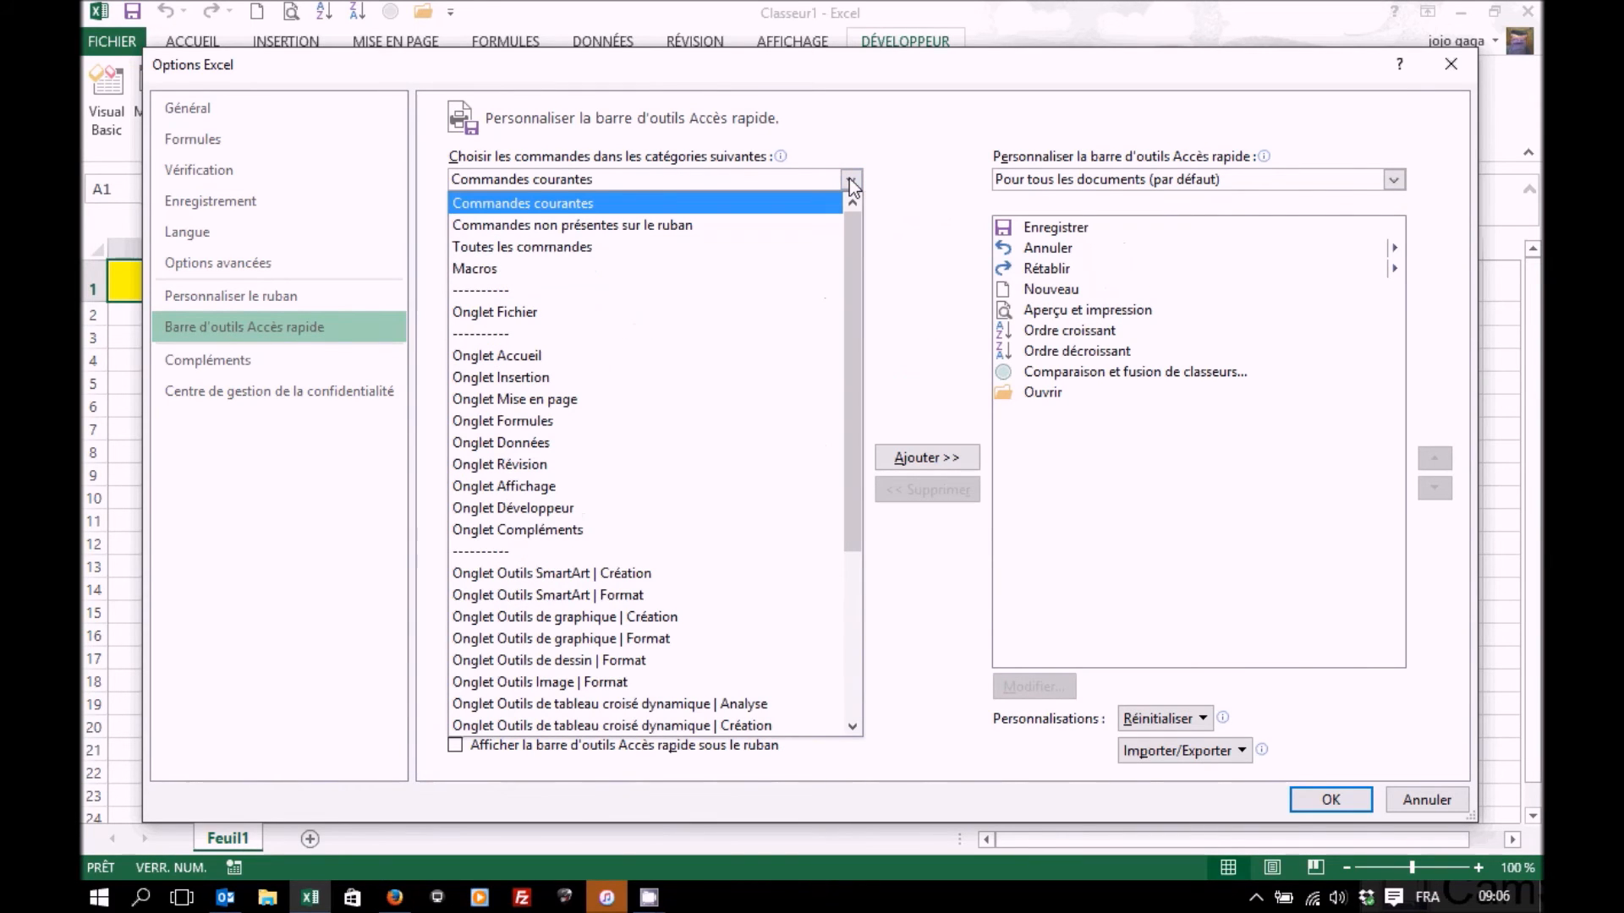
{"action": "left_click", "coordinate": [517, 270]}
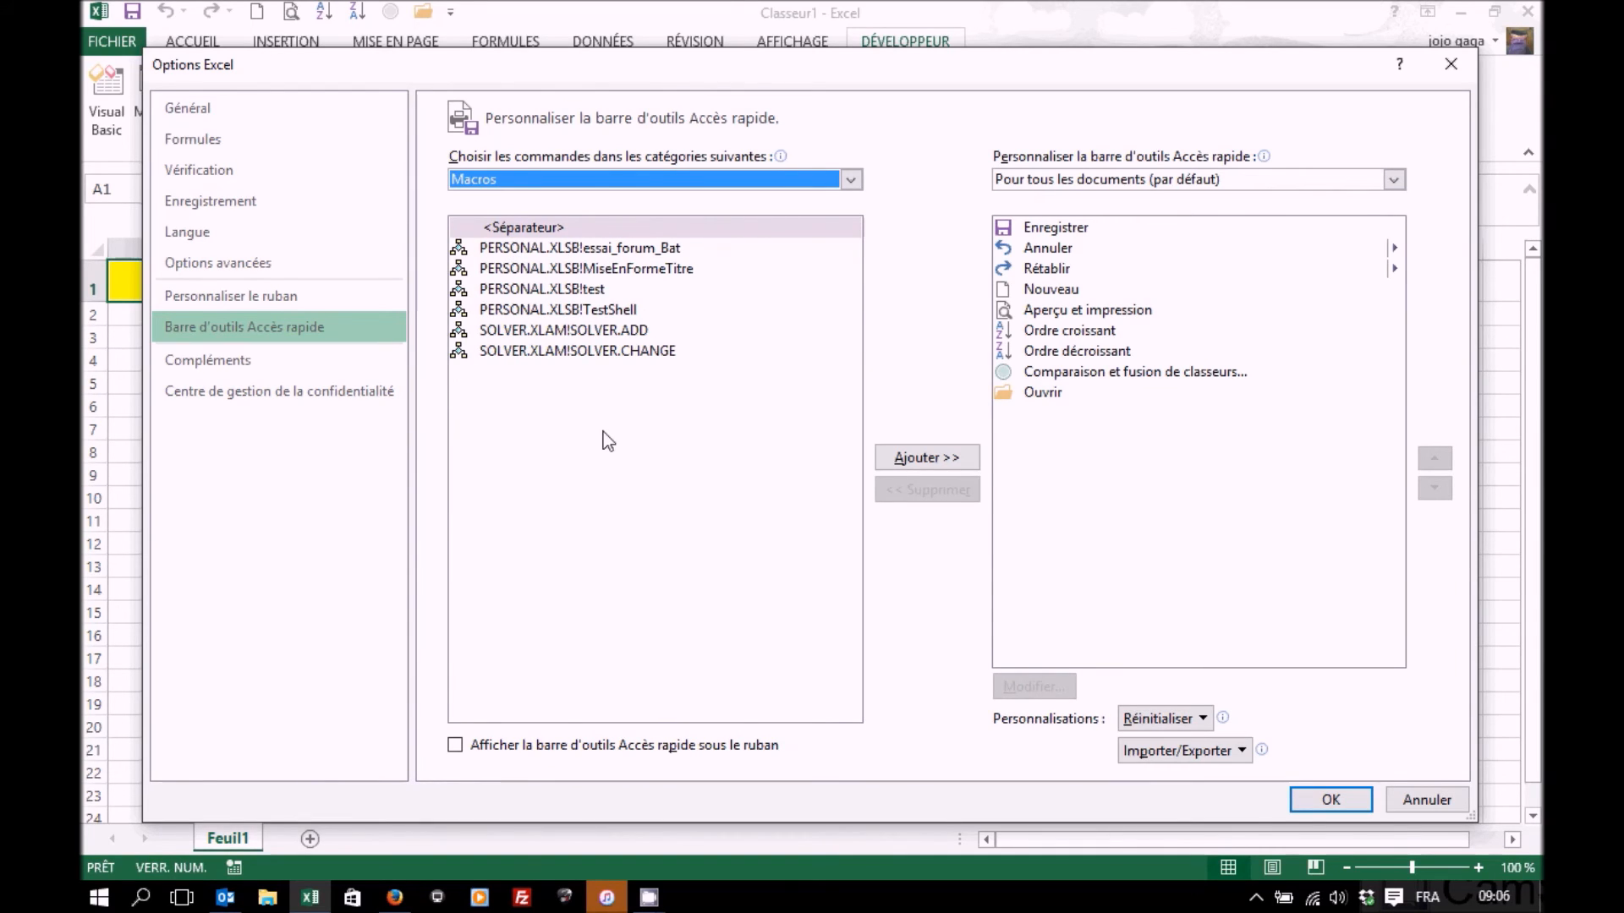
{"action": "left_click", "coordinate": [658, 271]}
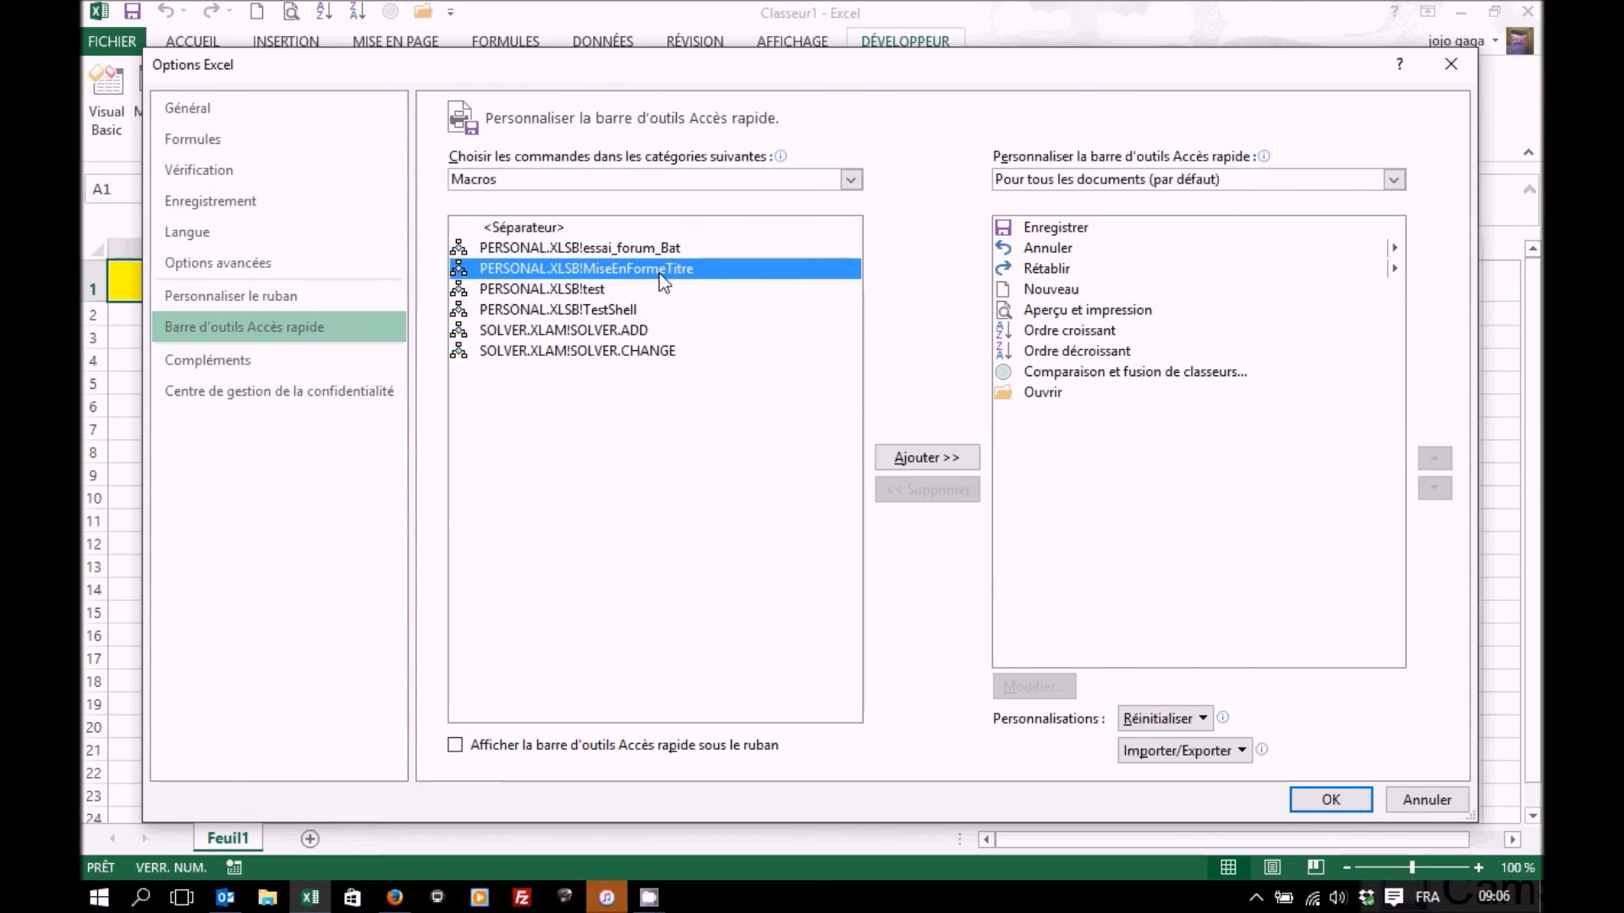
{"action": "left_click", "coordinate": [924, 459]}
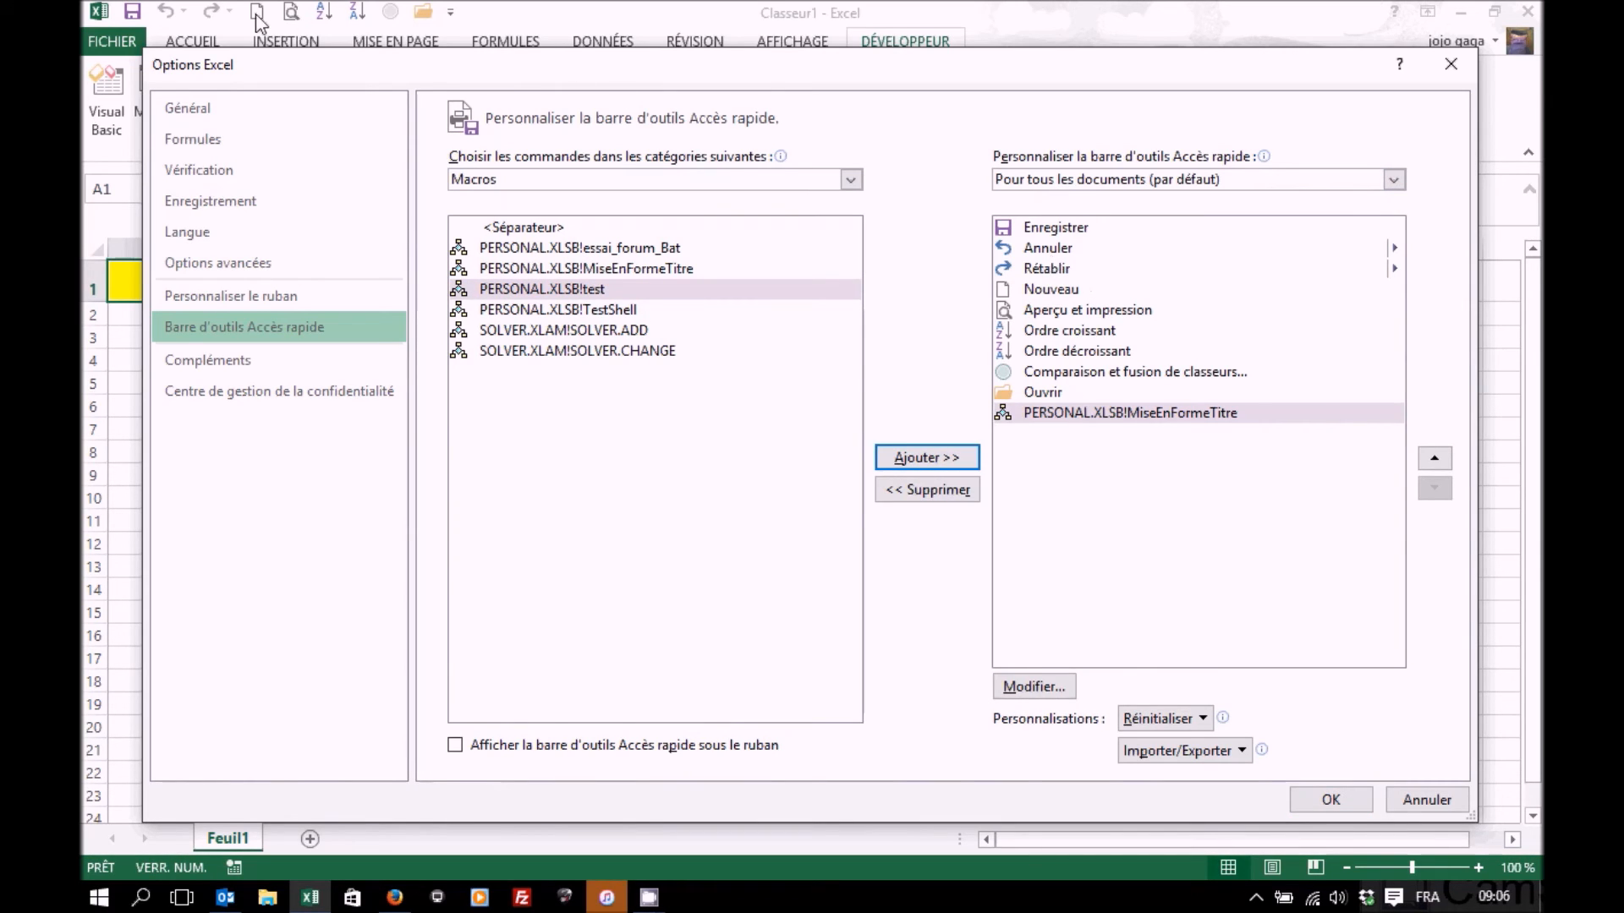
- Reorder the Quick Access Toolbar so that the MiseEnFormeTitre macro sits directly after Rétablir
{"action": "left_click", "coordinate": [1435, 458]}
{"action": "left_click", "coordinate": [1435, 458]}
{"action": "left_click", "coordinate": [1436, 458]}
{"action": "left_click", "coordinate": [1435, 458]}
{"action": "left_click", "coordinate": [1435, 459]}
{"action": "left_click", "coordinate": [1435, 458]}
{"action": "left_click", "coordinate": [1436, 458]}
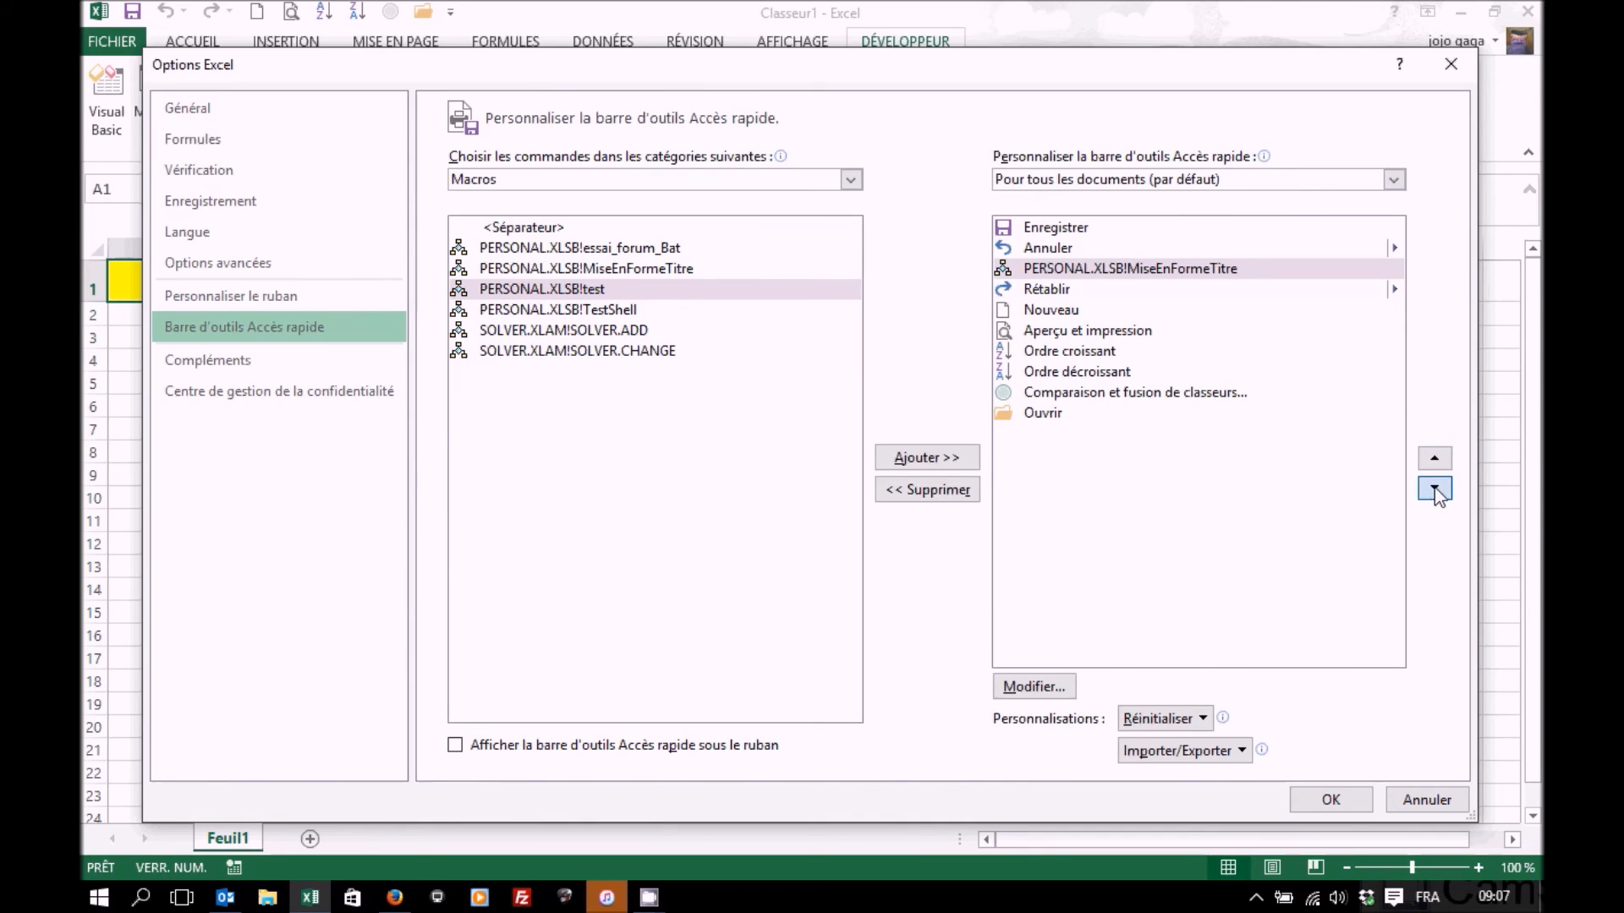
{"action": "left_click", "coordinate": [1435, 488]}
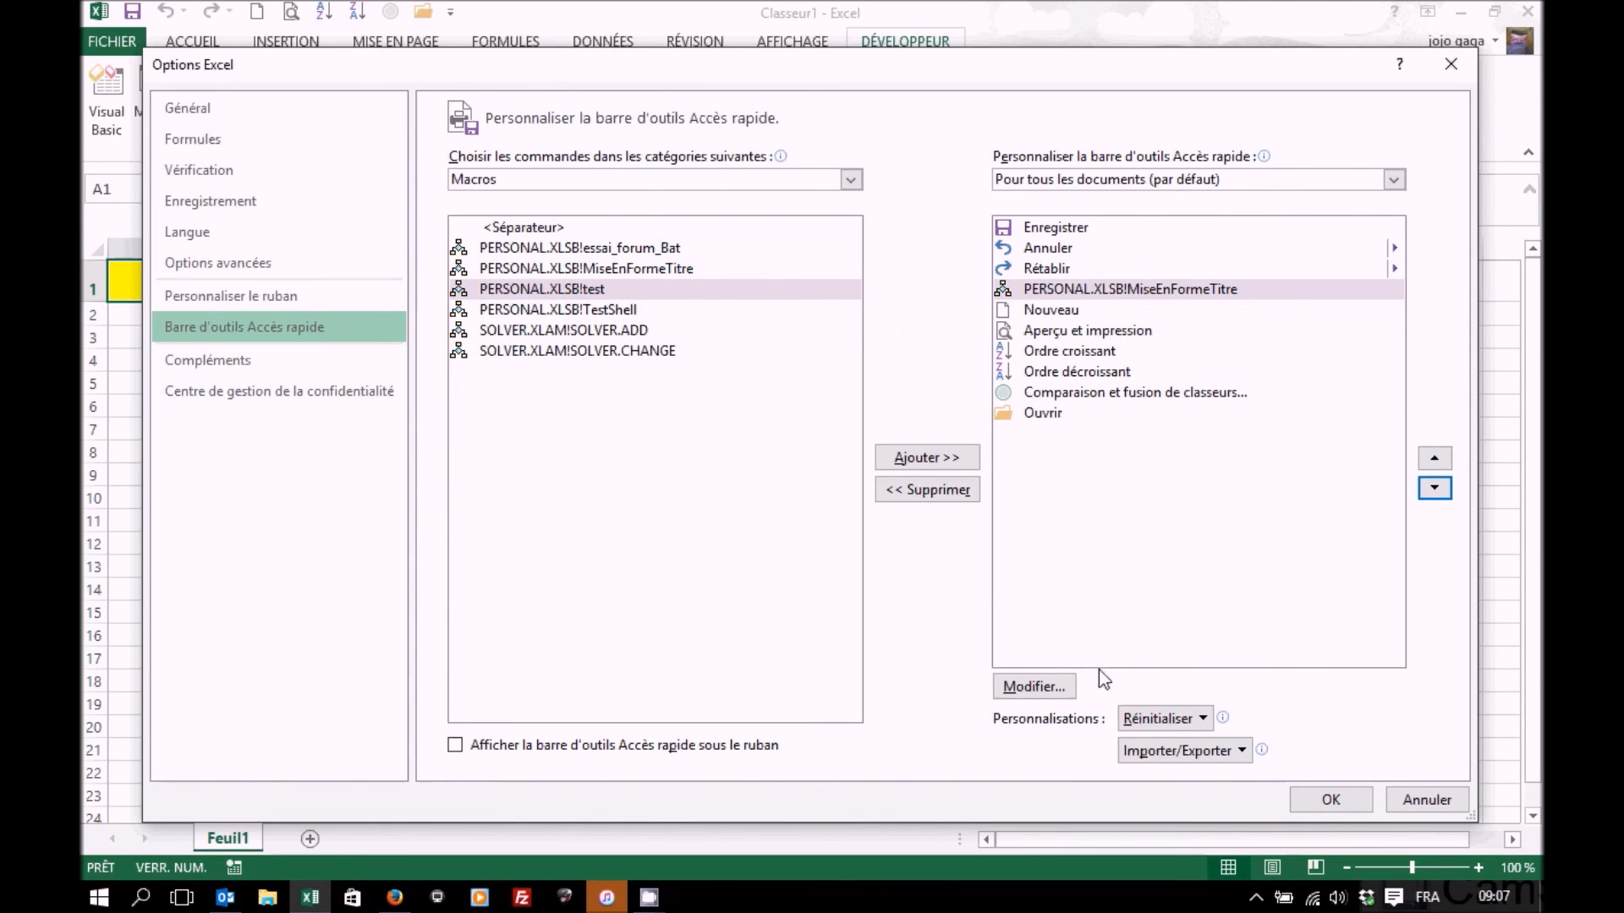
- Change the MiseEnFormeTitre toolbar symbol to the red and black ABC icon and save the toolbar customisation
{"action": "left_click", "coordinate": [1043, 687]}
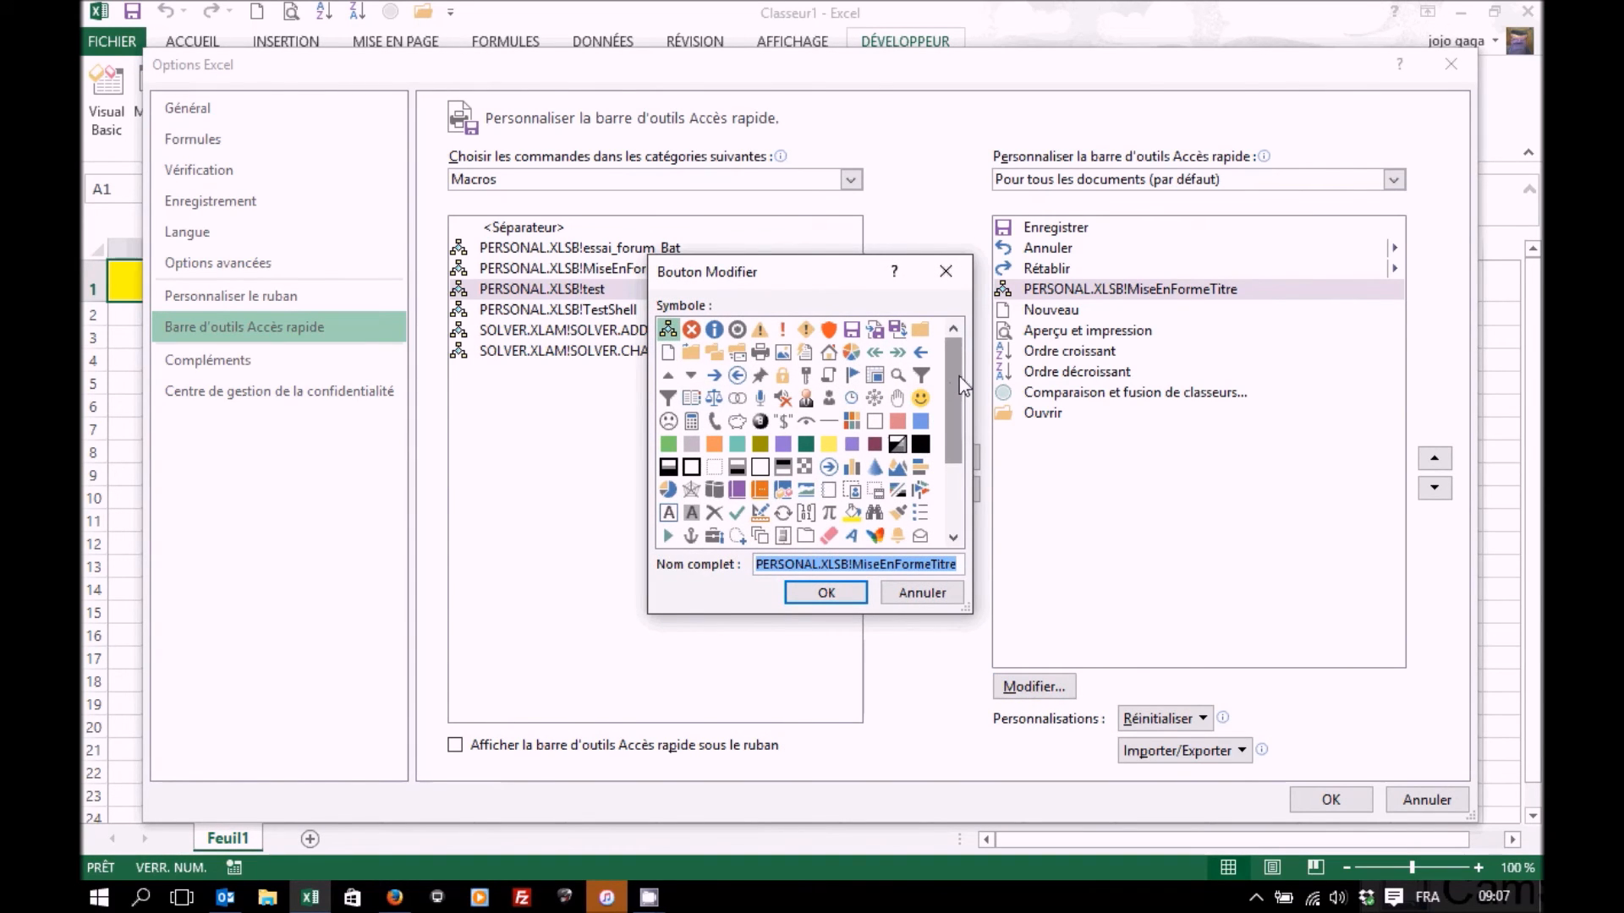
{"action": "left_click_drag", "start_coordinate": [957, 434], "coordinate": [957, 497]}
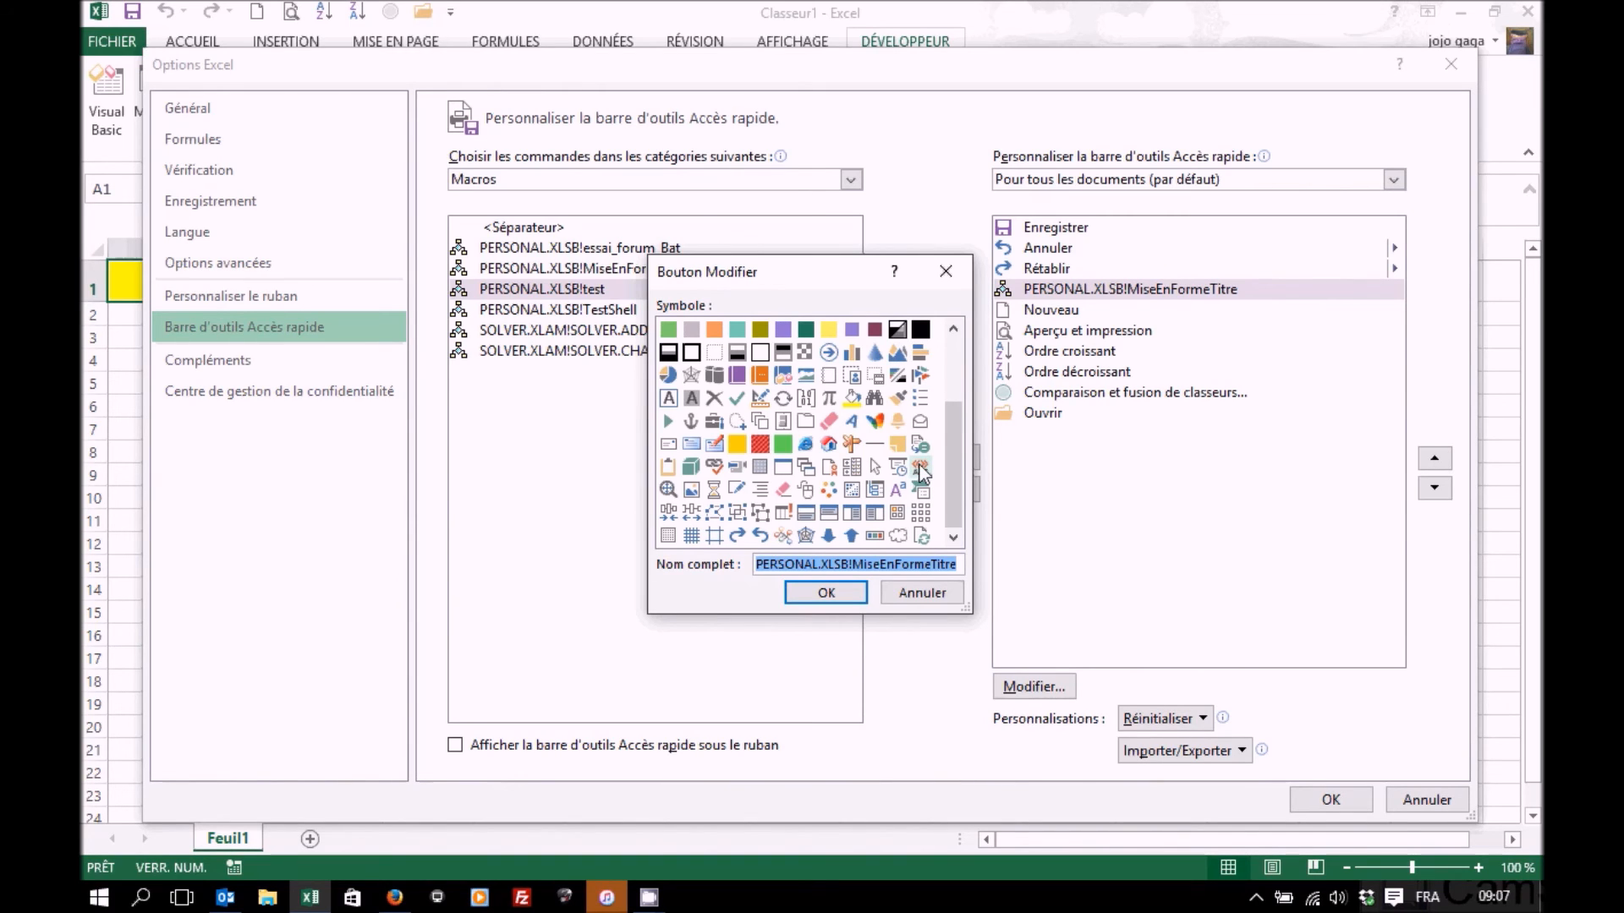
{"action": "left_click", "coordinate": [921, 471]}
{"action": "left_click", "coordinate": [827, 593]}
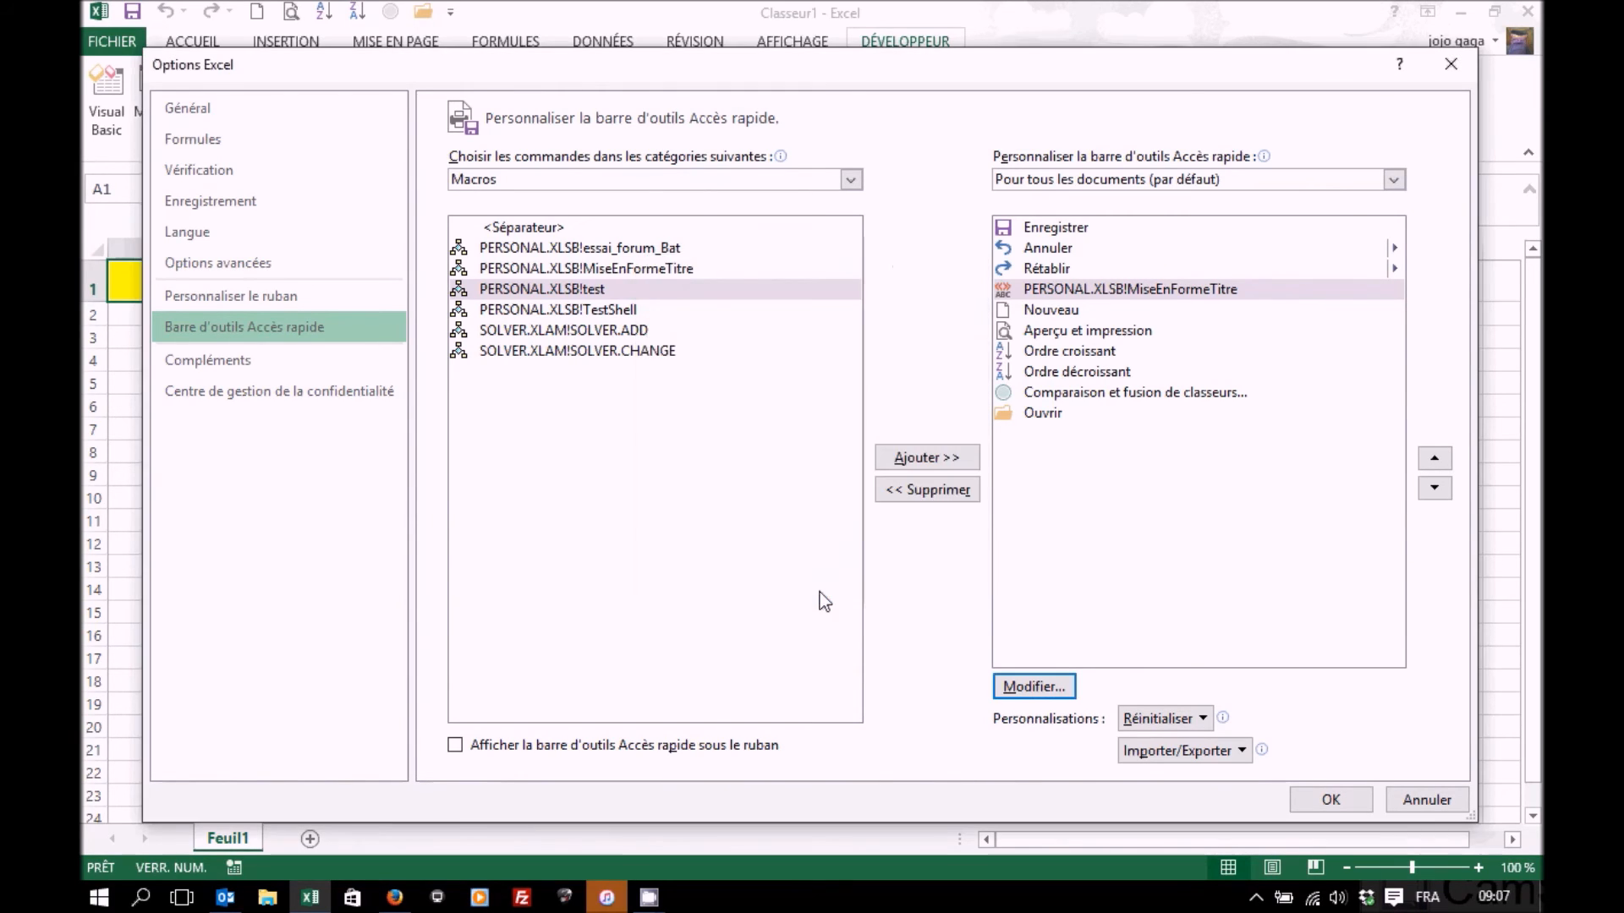
{"action": "left_click", "coordinate": [1334, 804]}
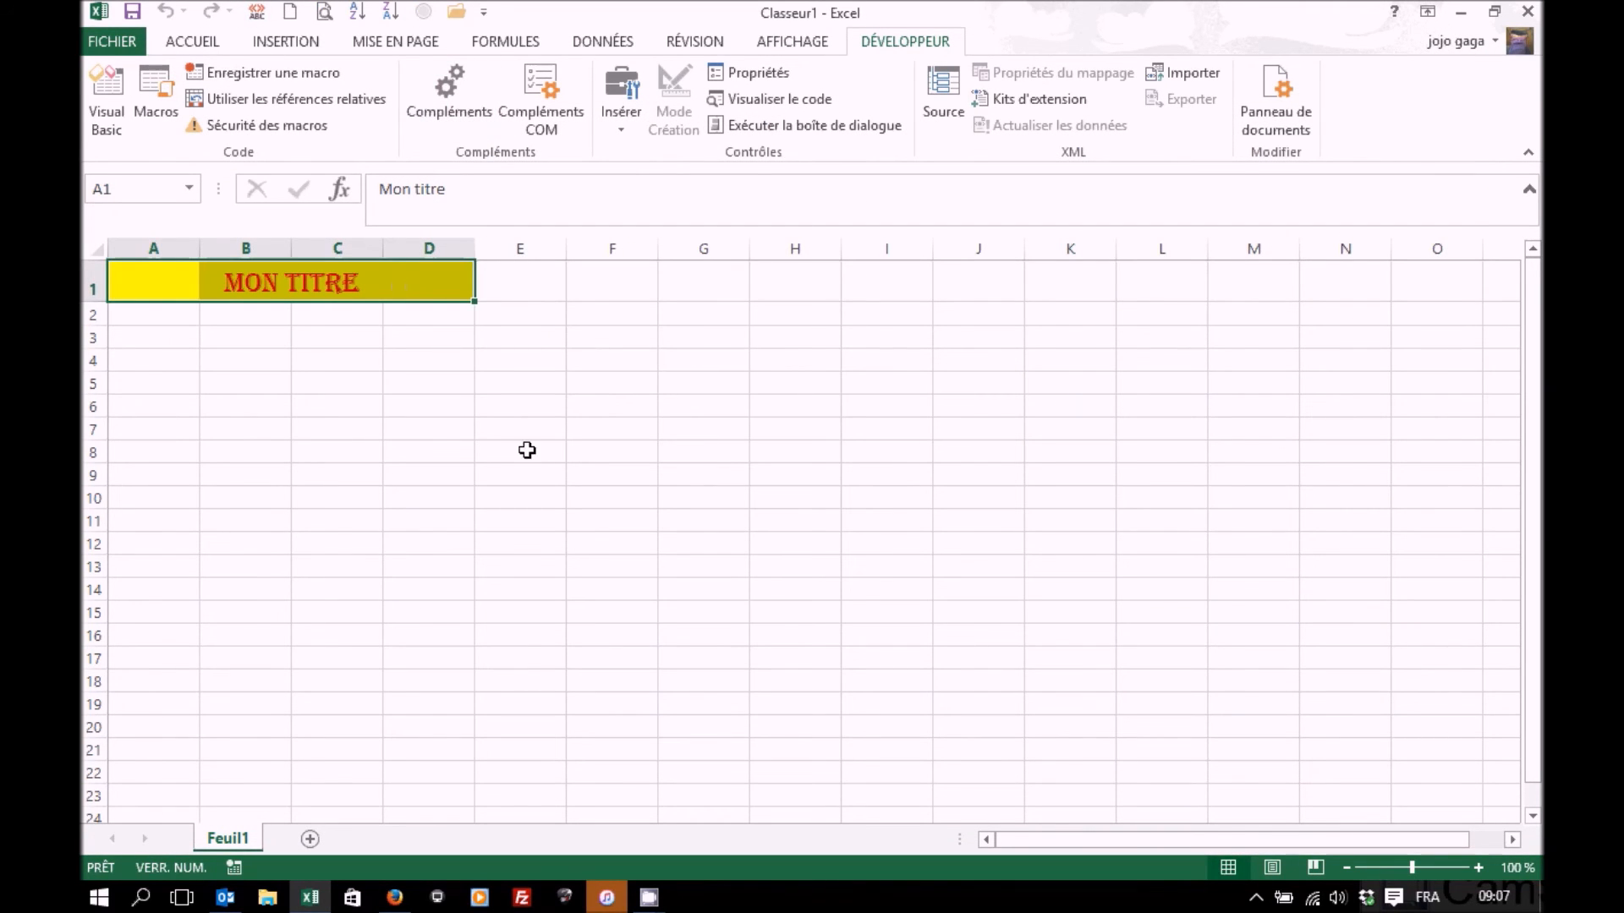
- Enter "kjhkjjh" in D9 and run the MiseEnFormeTitre macro from the Quick Access Toolbar on D9:N9
{"action": "left_click", "coordinate": [454, 475]}
{"action": "type", "text": "kjhkjjh"}
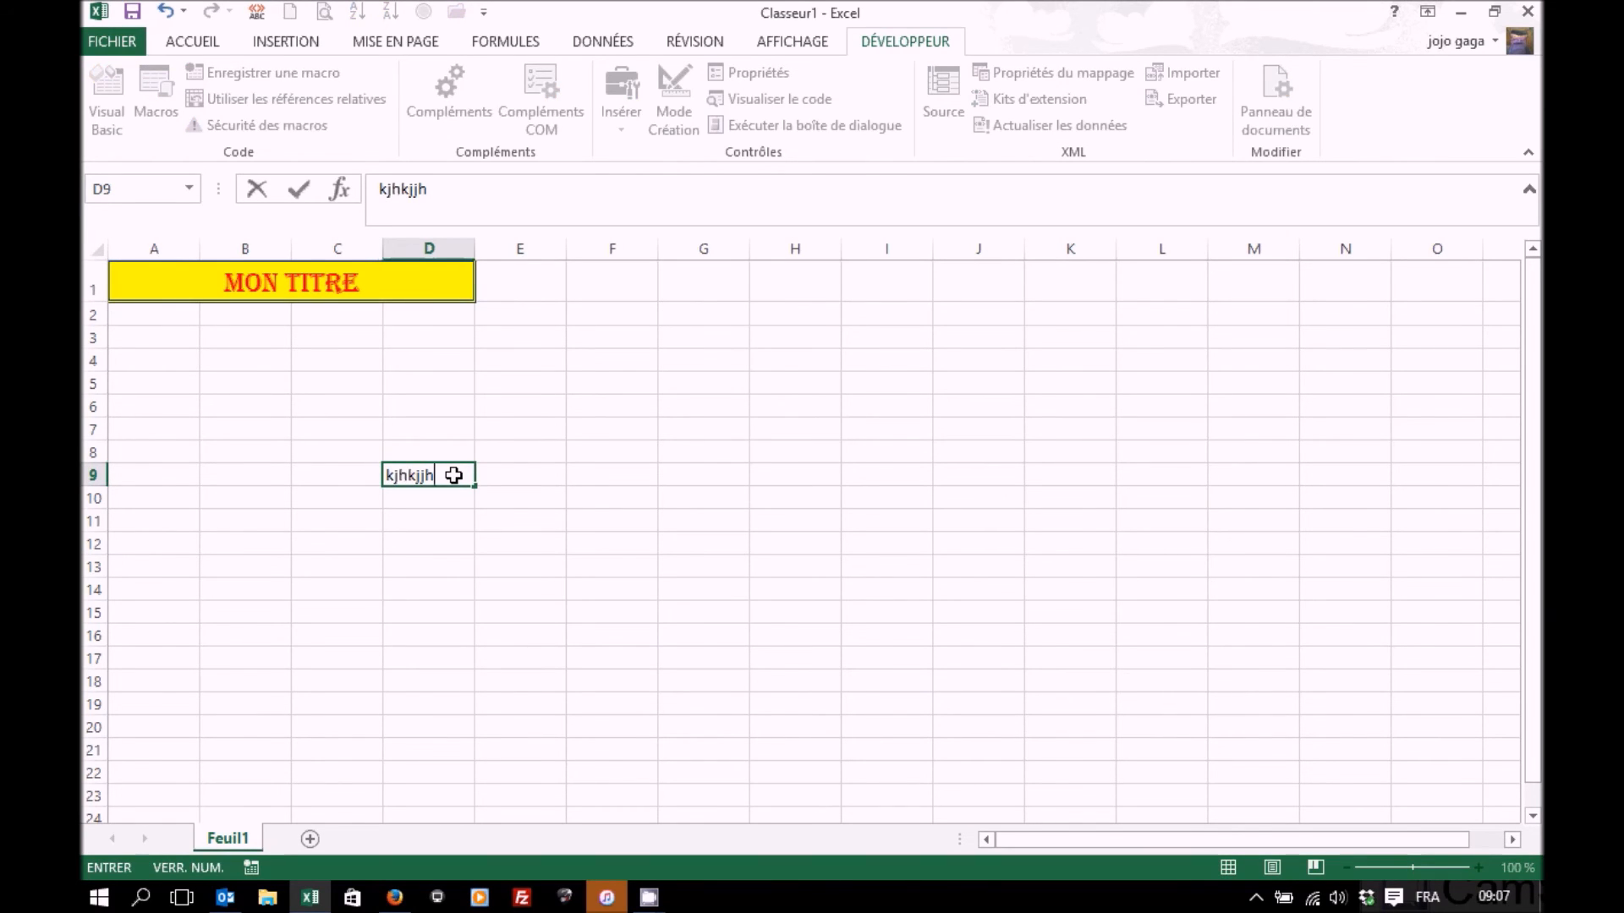
{"action": "left_click_drag", "start_coordinate": [454, 475], "coordinate": [1221, 457]}
{"action": "left_click_drag", "start_coordinate": [415, 475], "coordinate": [1311, 471]}
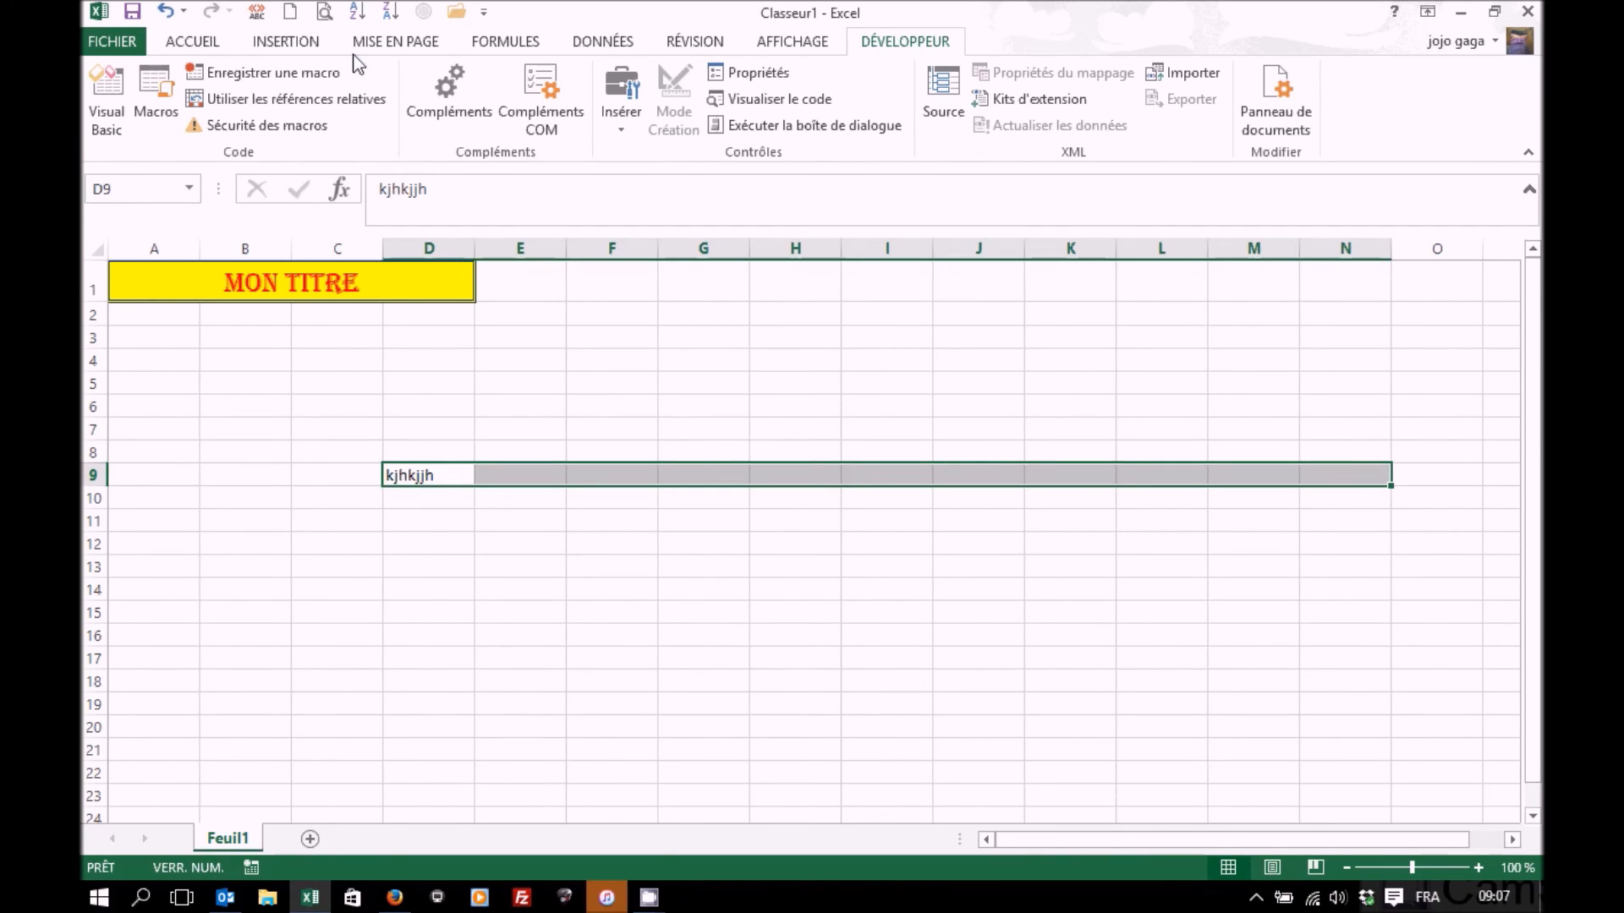
{"action": "left_click", "coordinate": [257, 13]}
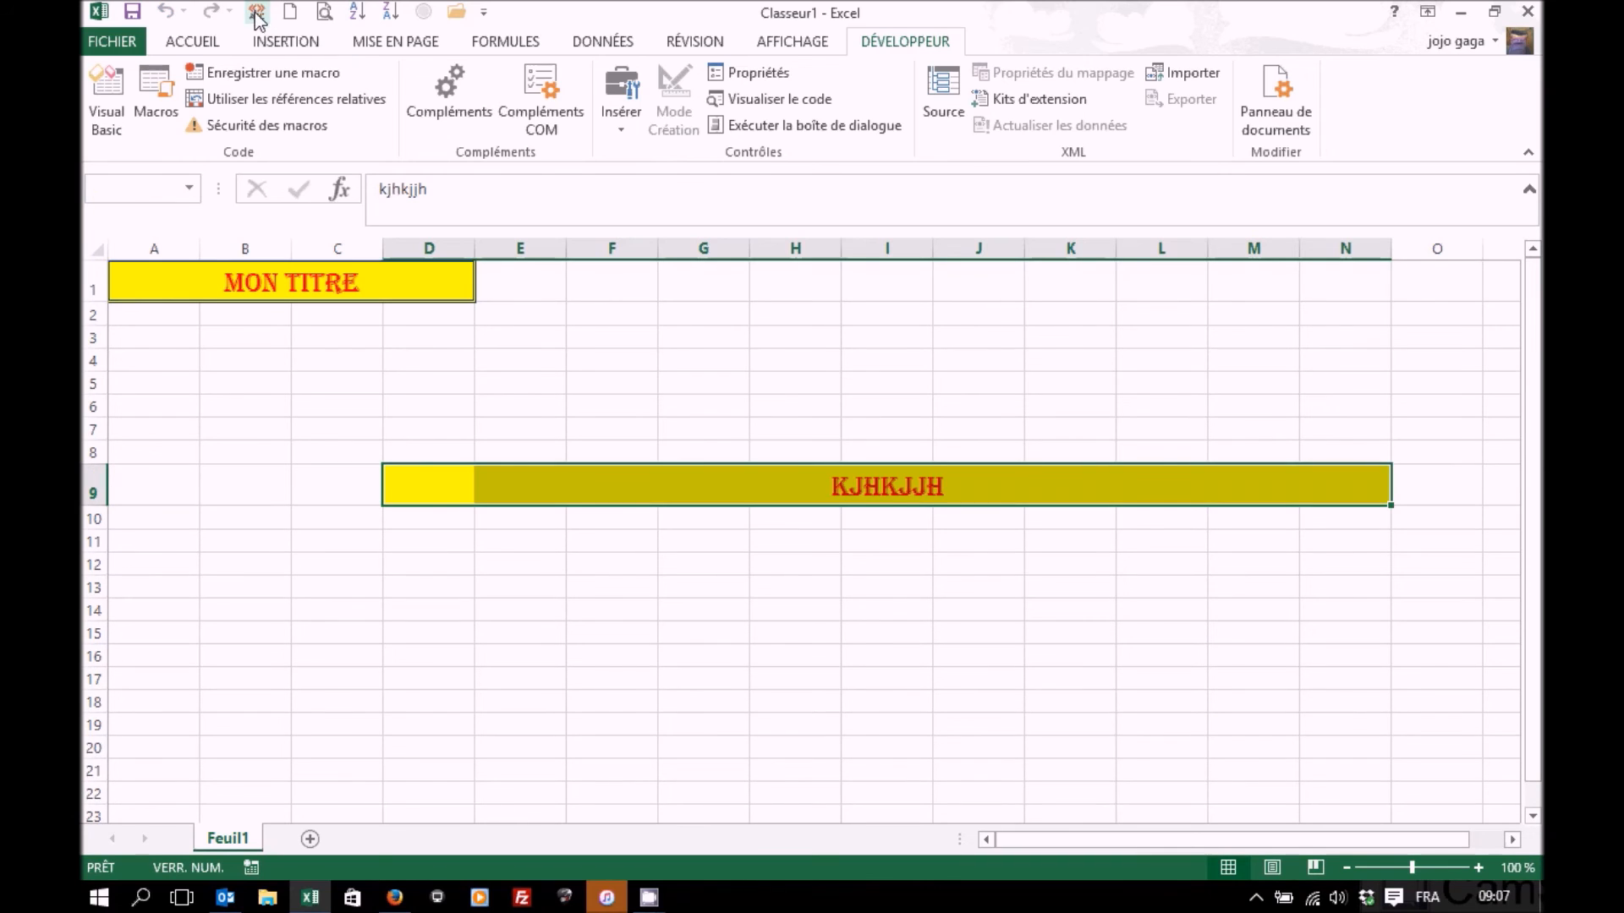
{"action": "left_click", "coordinate": [296, 484]}
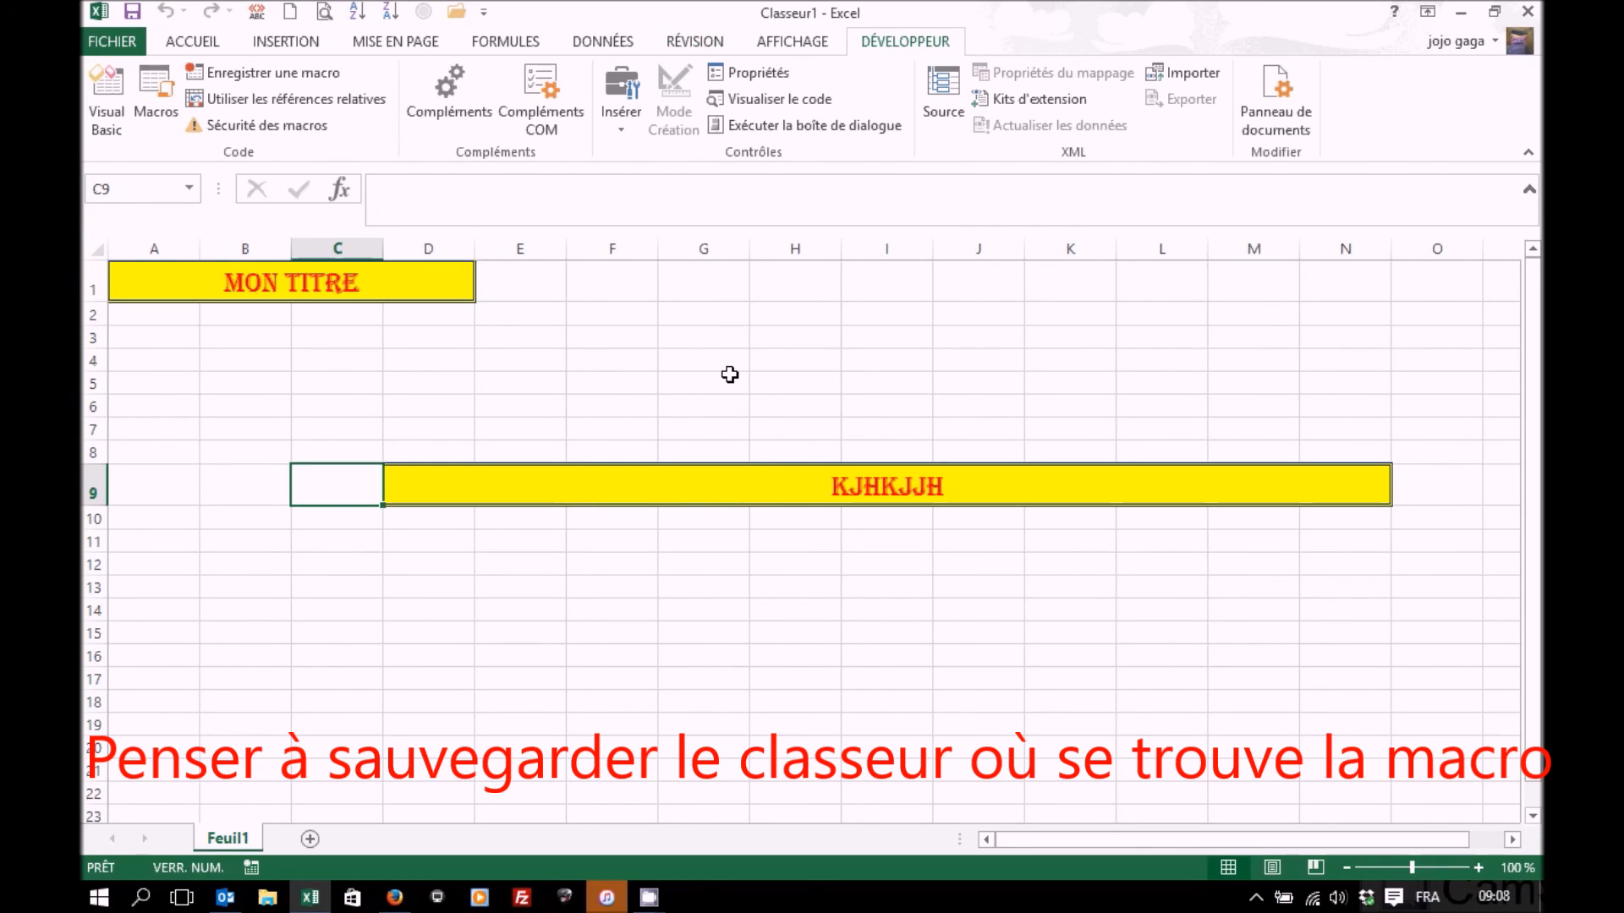
- Close Excel without saving Classeur1, but save the changes to the personal macro workbook
{"action": "left_click", "coordinate": [1528, 12]}
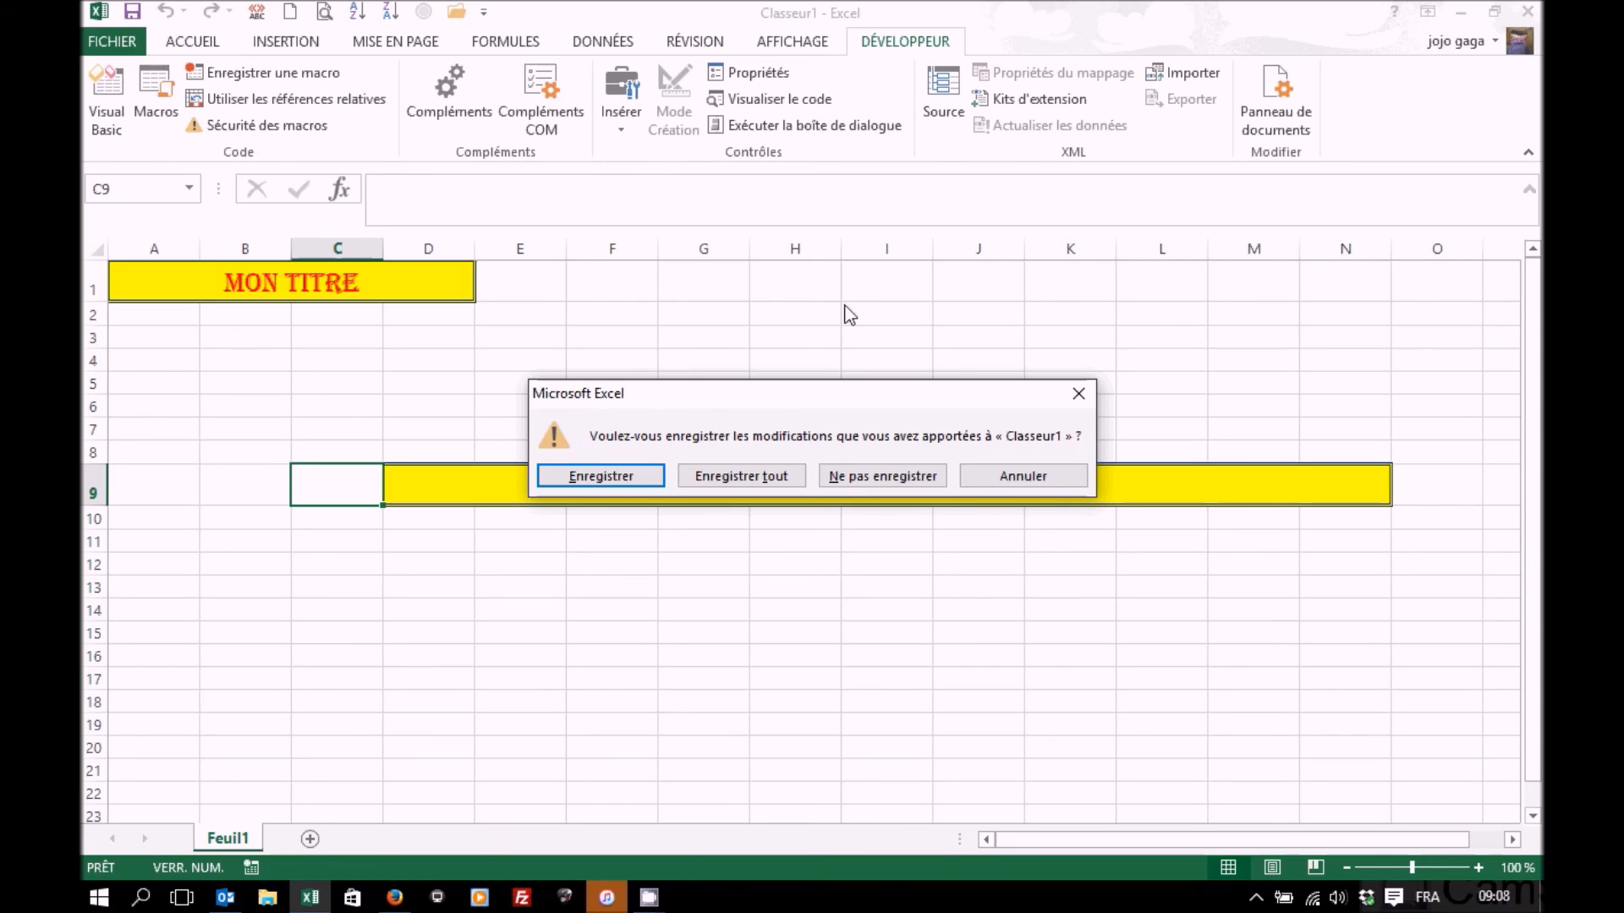
{"action": "left_click", "coordinate": [866, 479]}
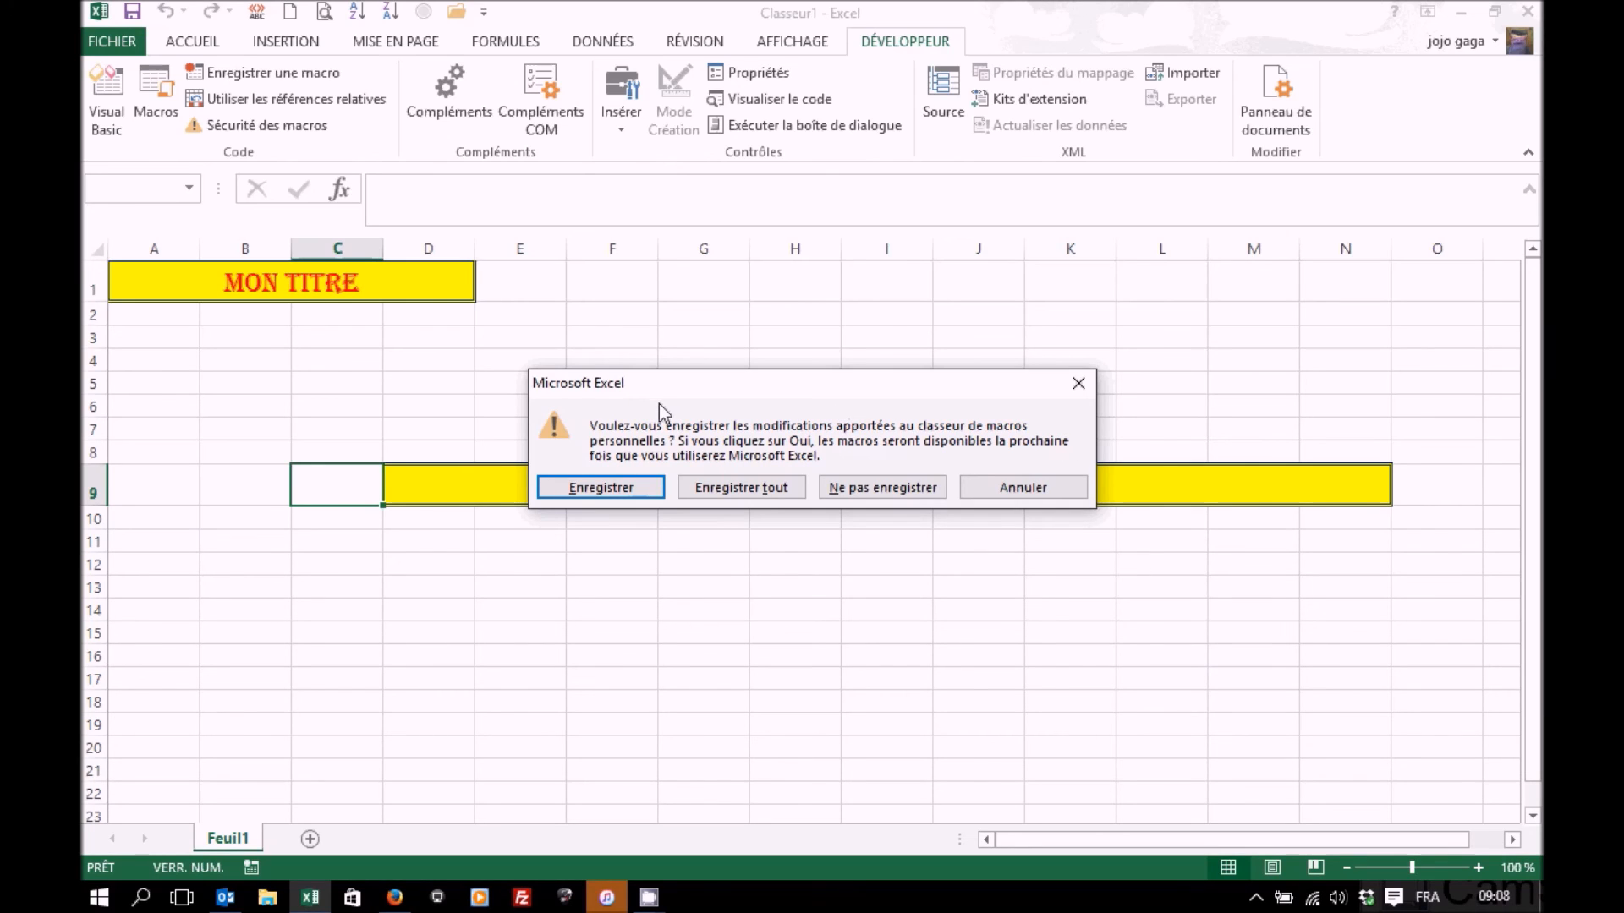
{"action": "left_click", "coordinate": [587, 489]}
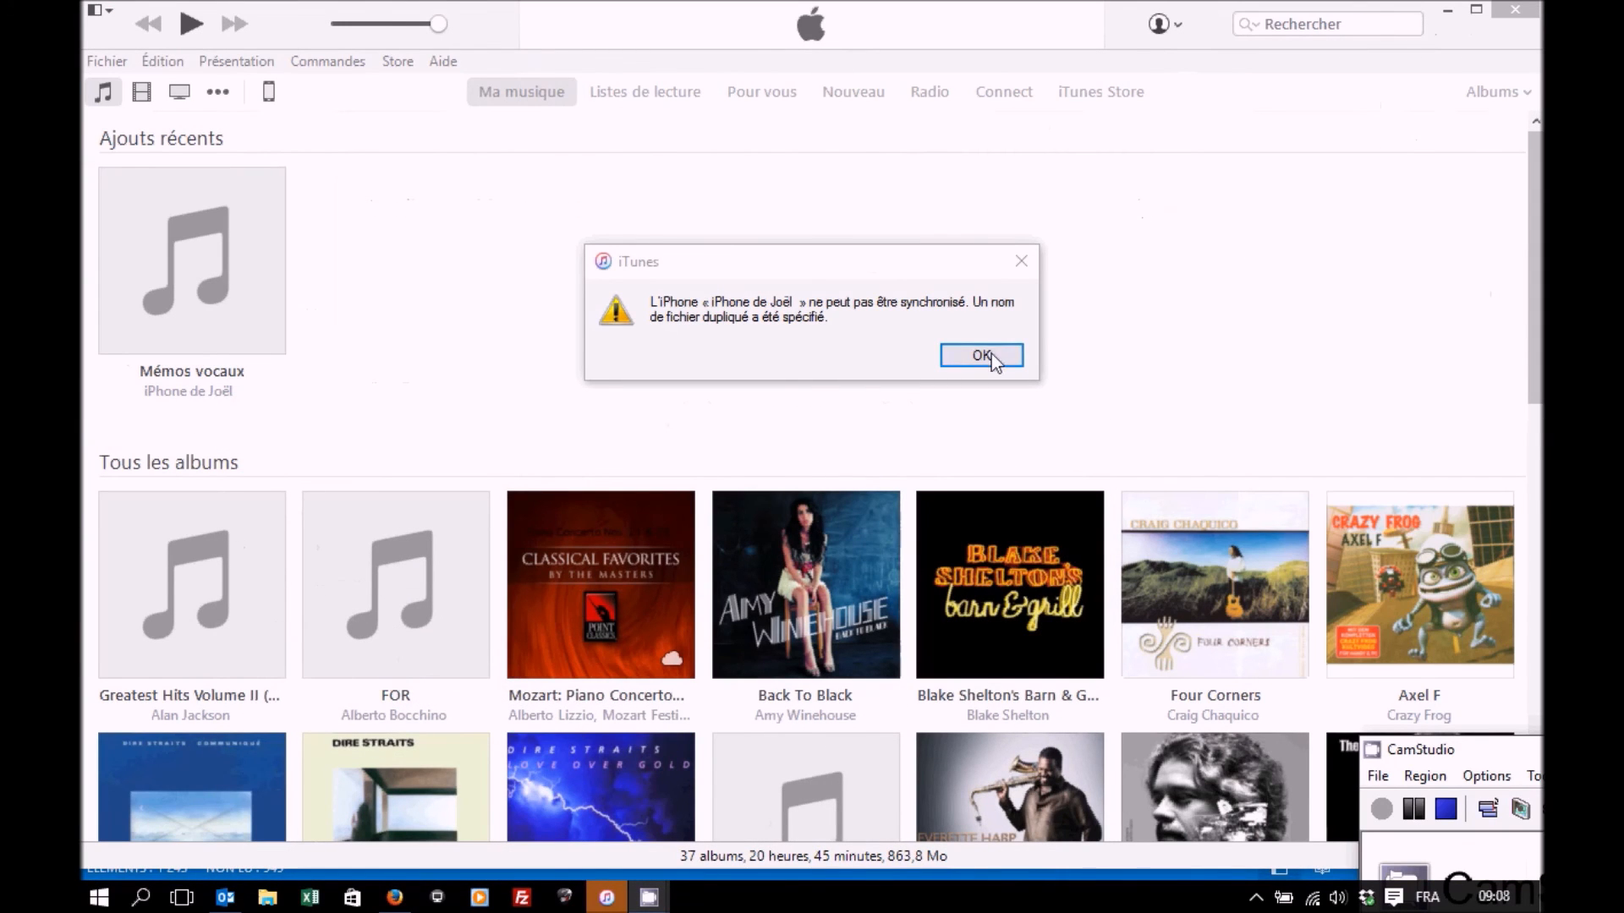
- Dismiss the iTunes sync alert, restart Excel and open fonction.xlsx from the Exos Type Excel folder
{"action": "left_click", "coordinate": [981, 355]}
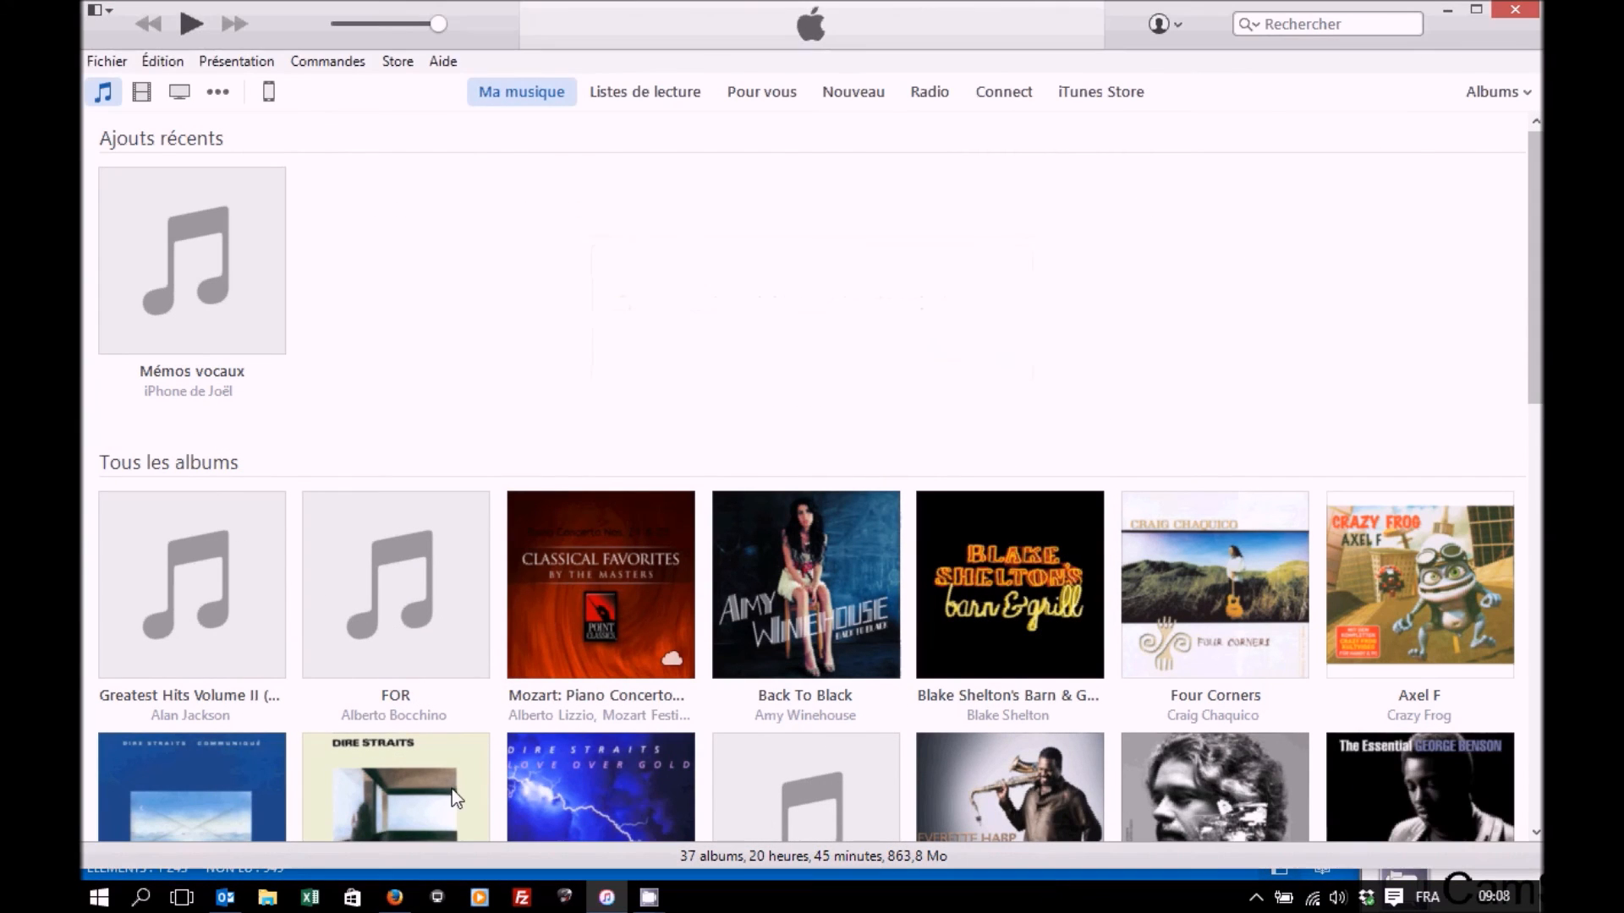
{"action": "left_click", "coordinate": [310, 898]}
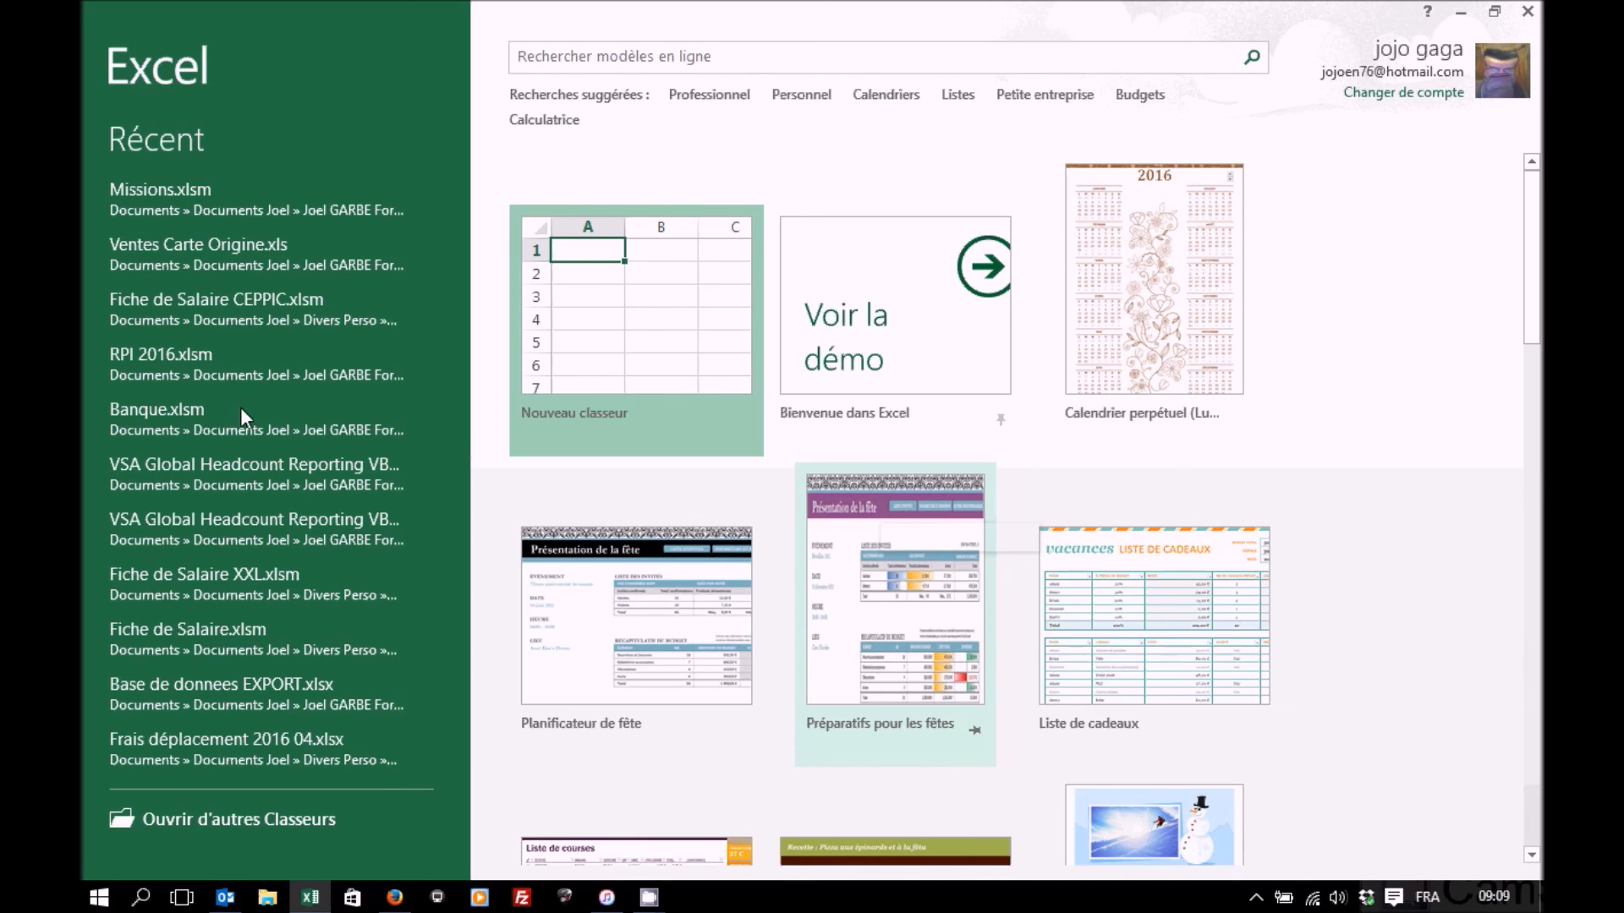
{"action": "left_click", "coordinate": [193, 820]}
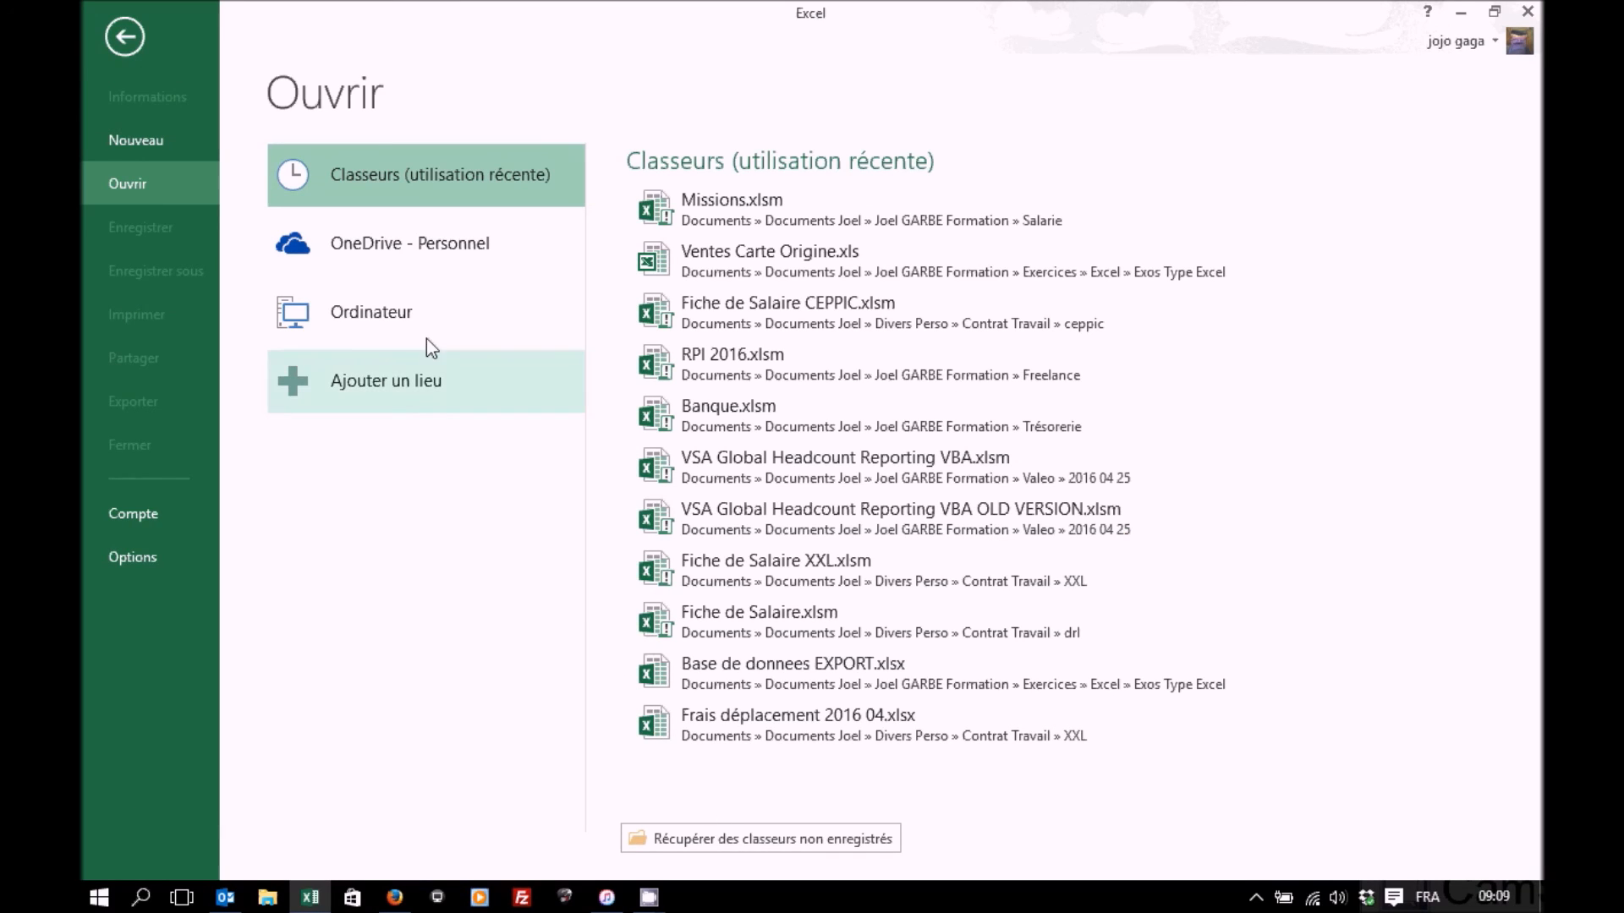
{"action": "left_click", "coordinate": [389, 323]}
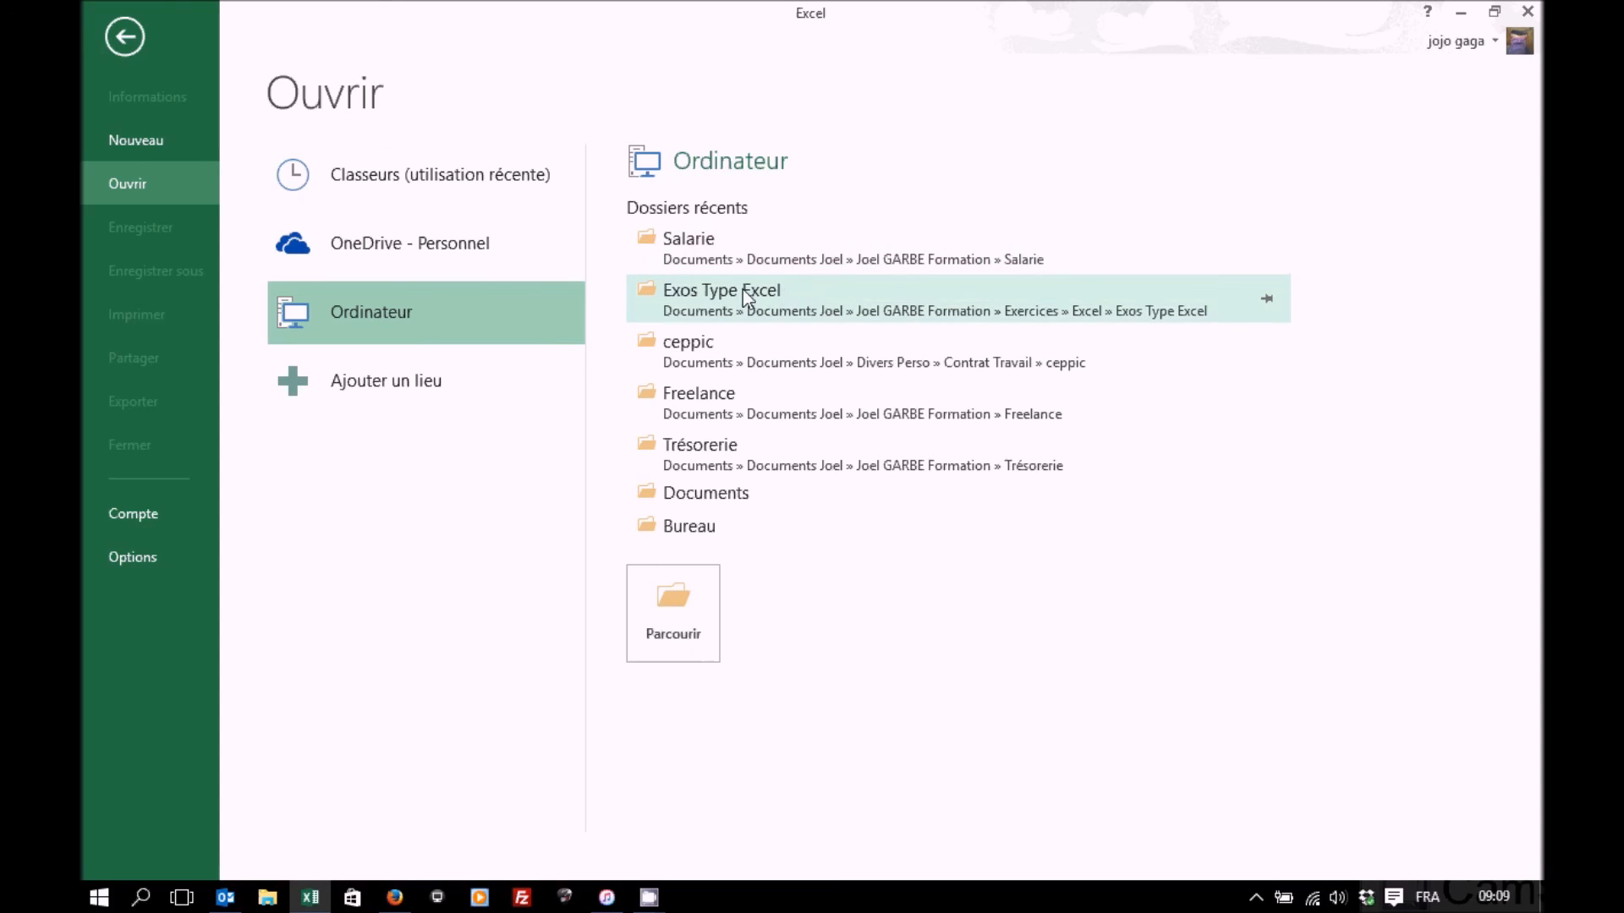
{"action": "left_click", "coordinate": [719, 302]}
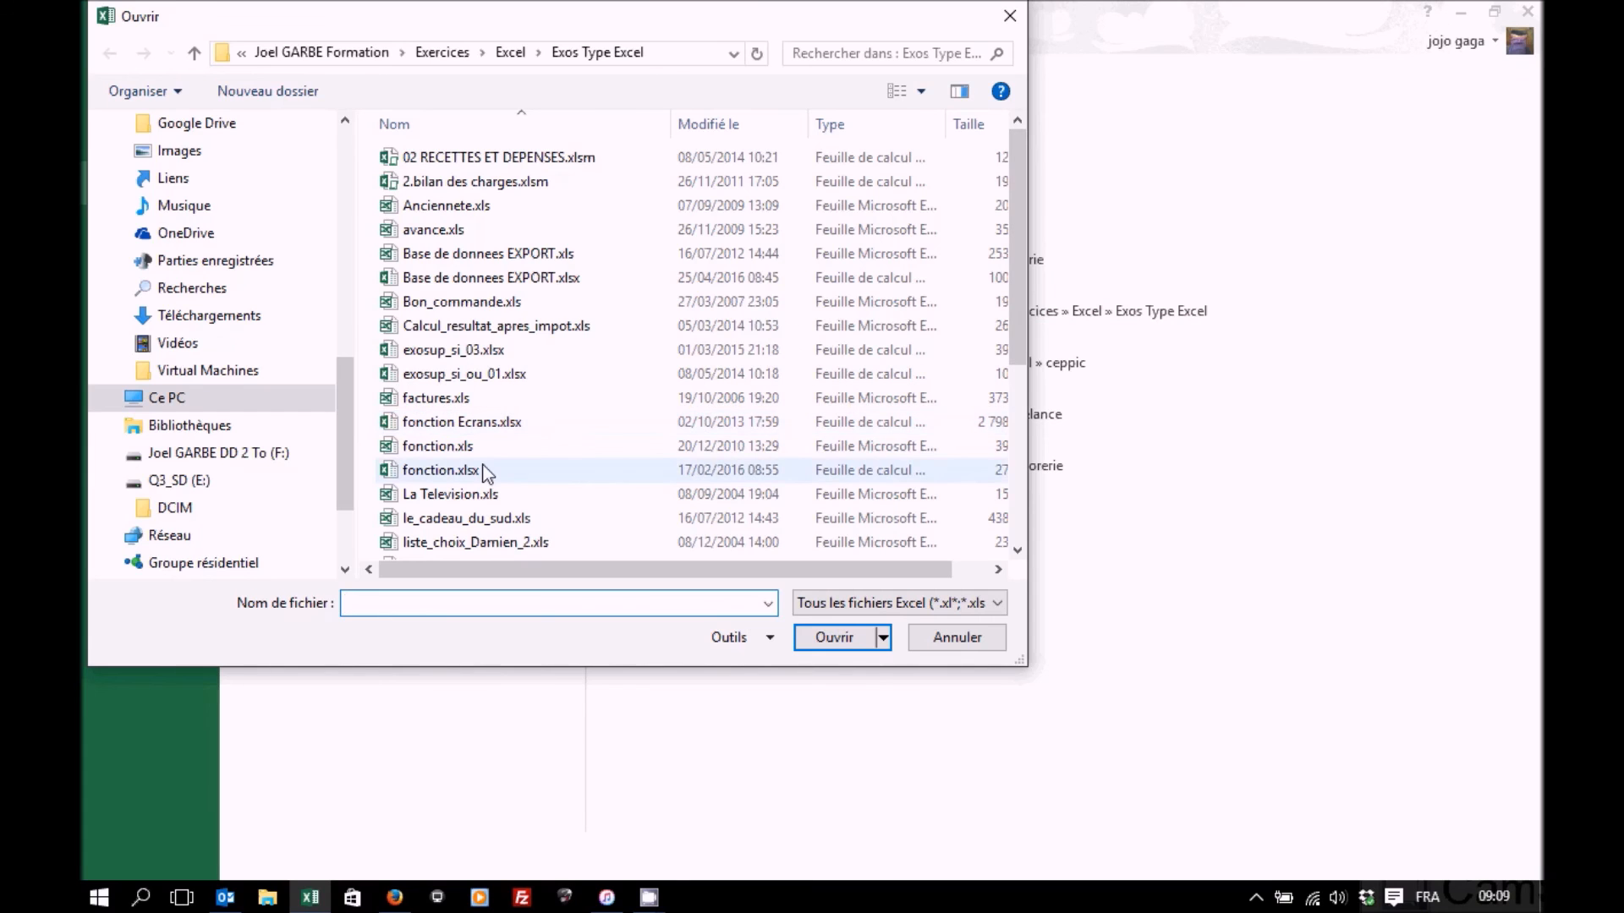
{"action": "left_click", "coordinate": [467, 471]}
{"action": "left_click", "coordinate": [824, 640]}
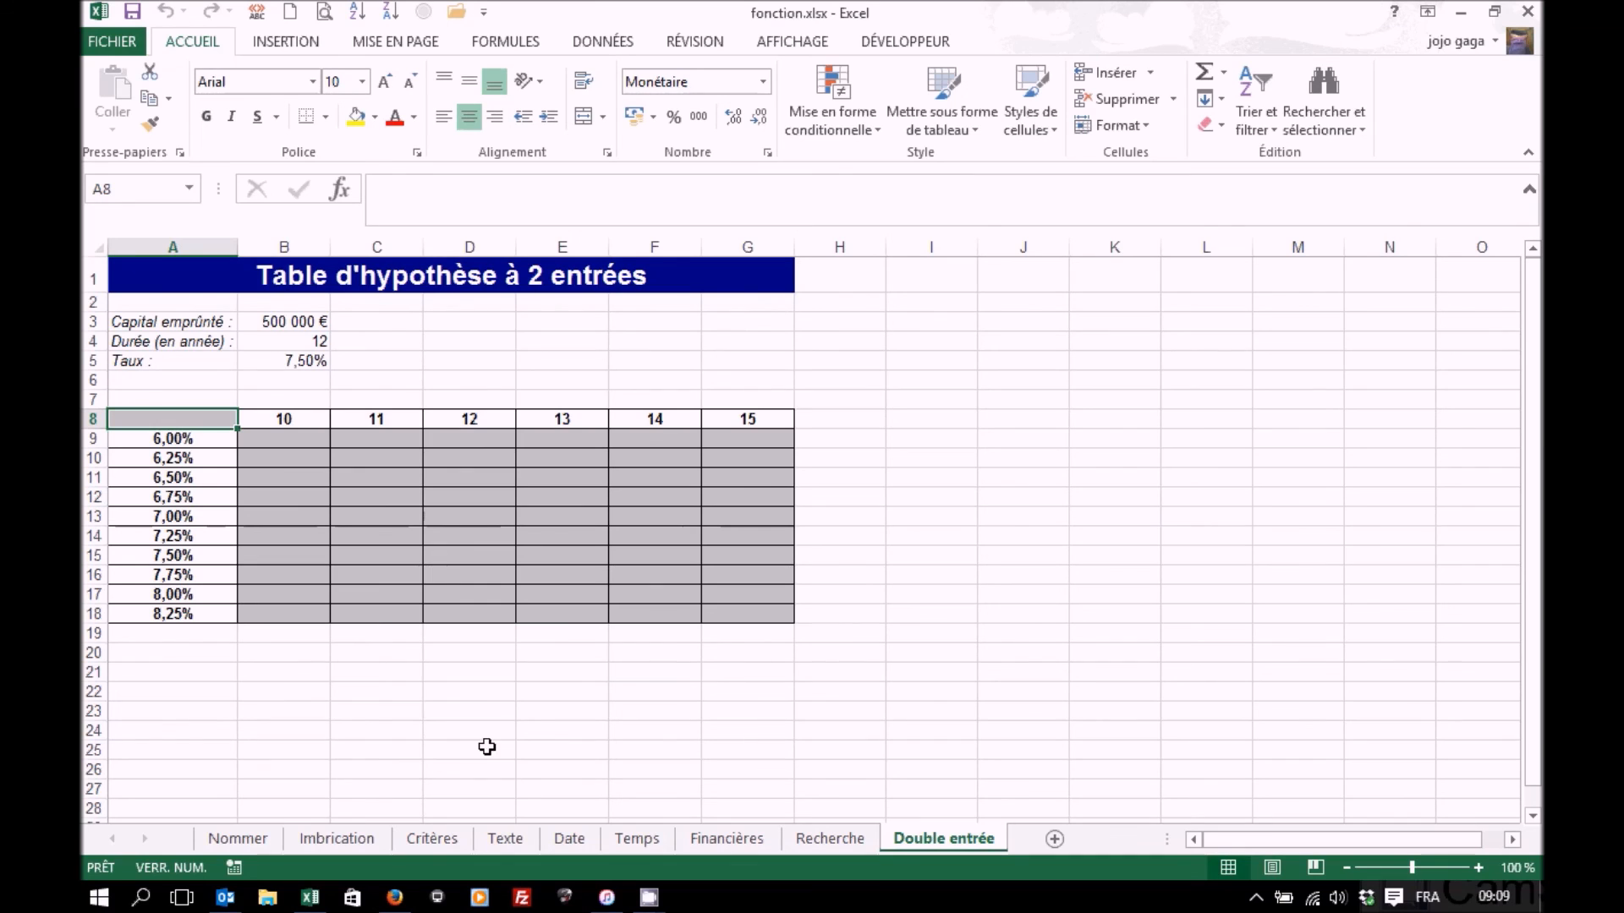
- On the Nommer sheet, run the MiseEnFormeTitre macro on both title ranges, A1:E1 and A11:E11
{"action": "left_click", "coordinate": [245, 838]}
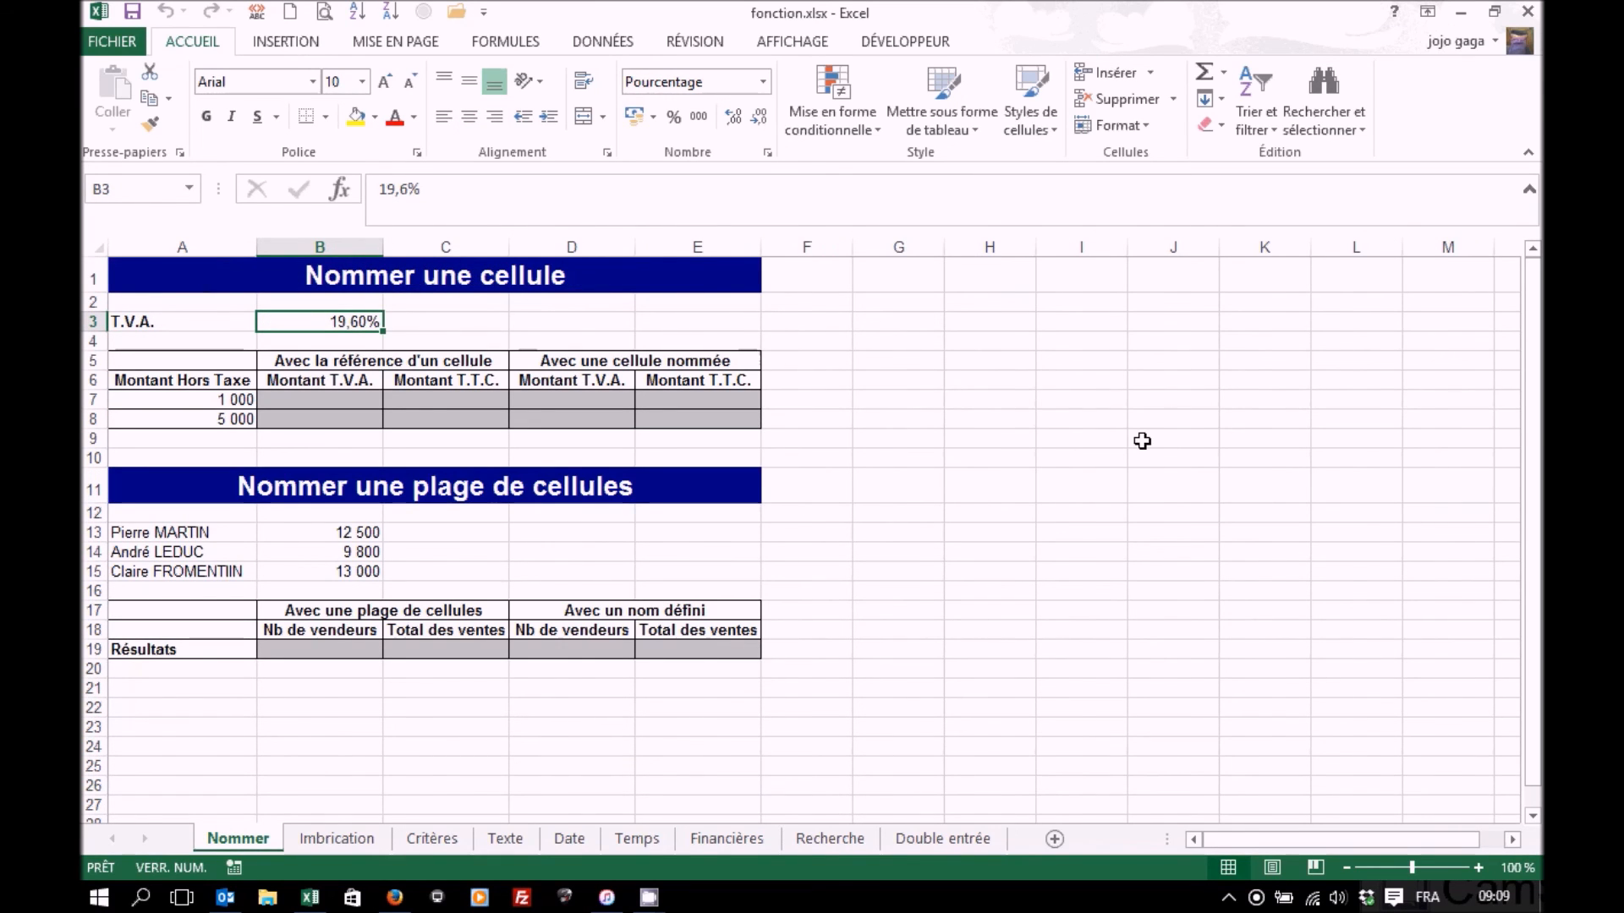
{"action": "left_click_drag", "start_coordinate": [149, 271], "coordinate": [681, 275]}
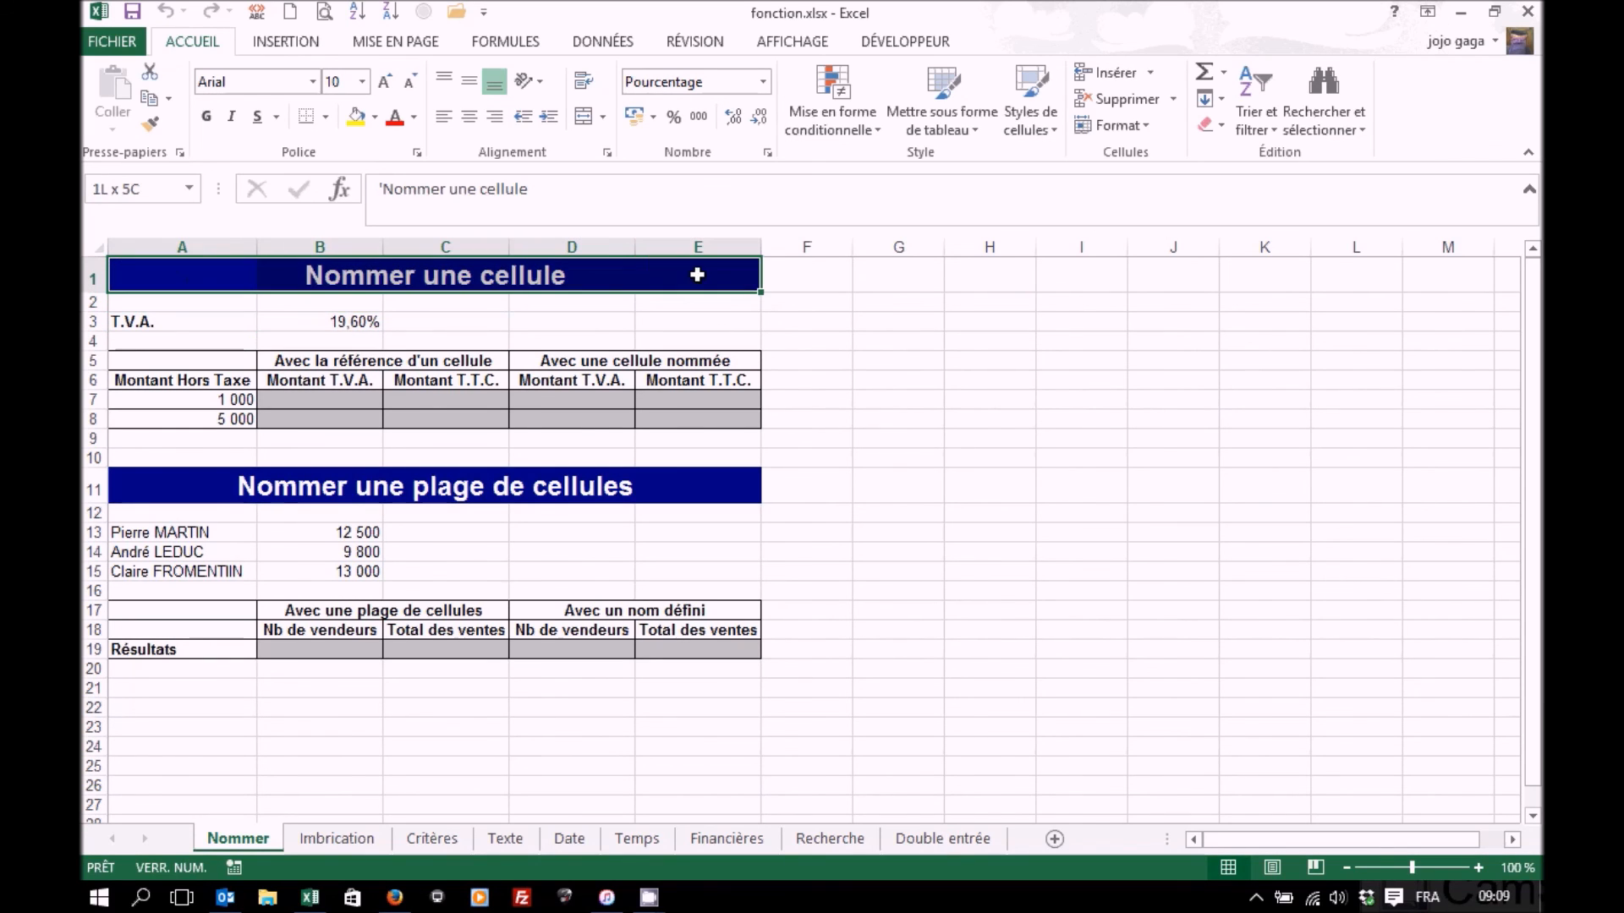
{"action": "left_click", "coordinate": [258, 14]}
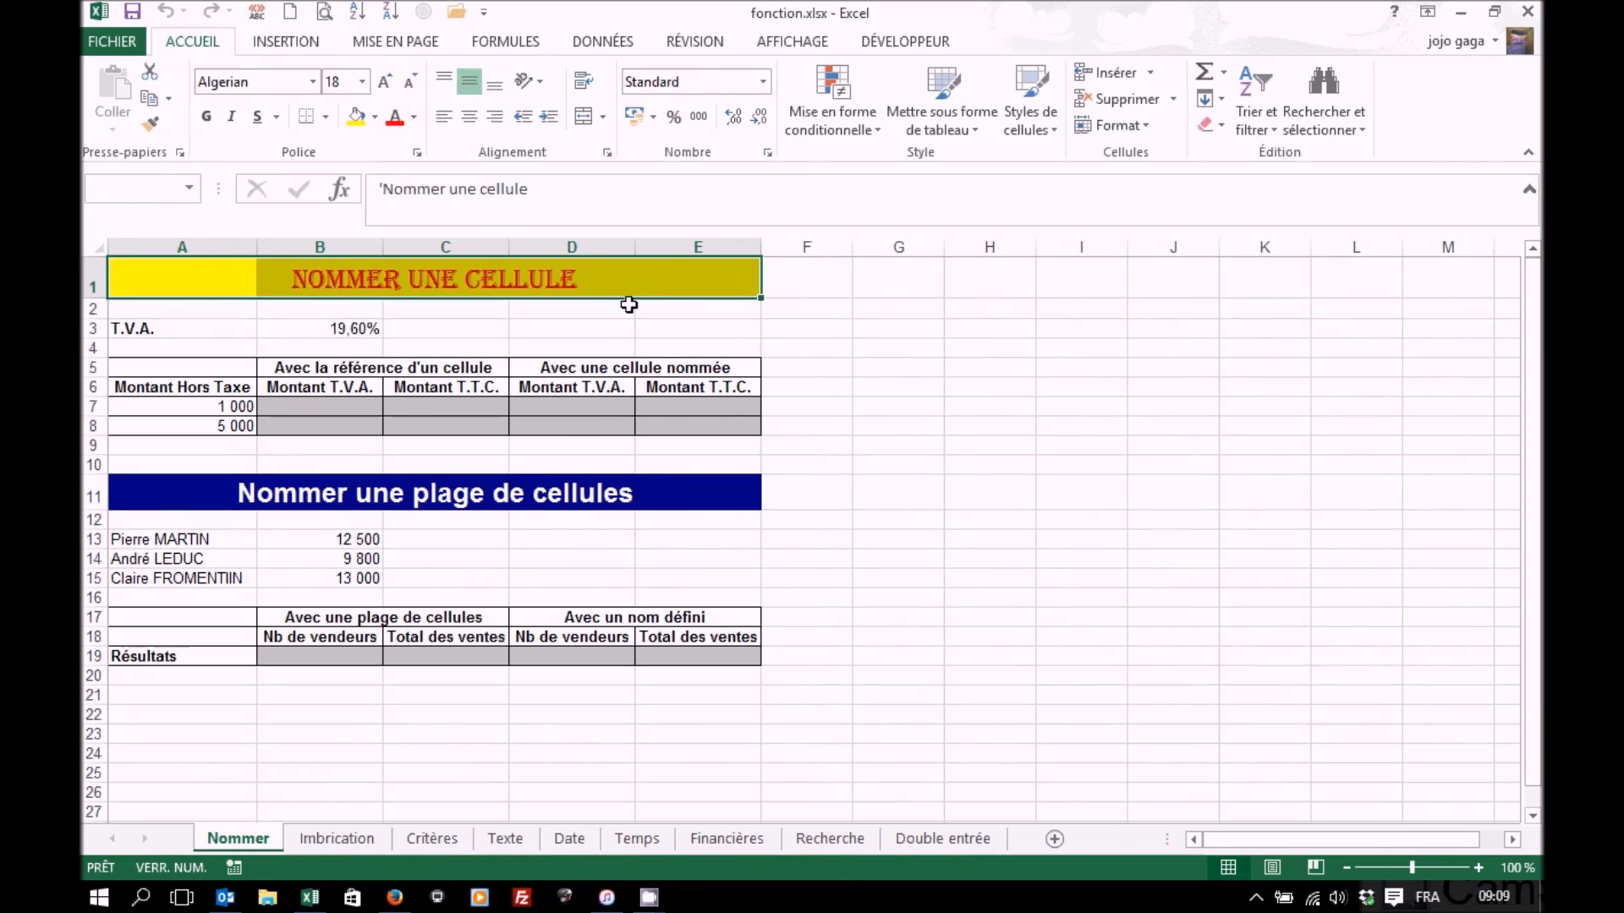
{"action": "left_click", "coordinate": [1021, 427]}
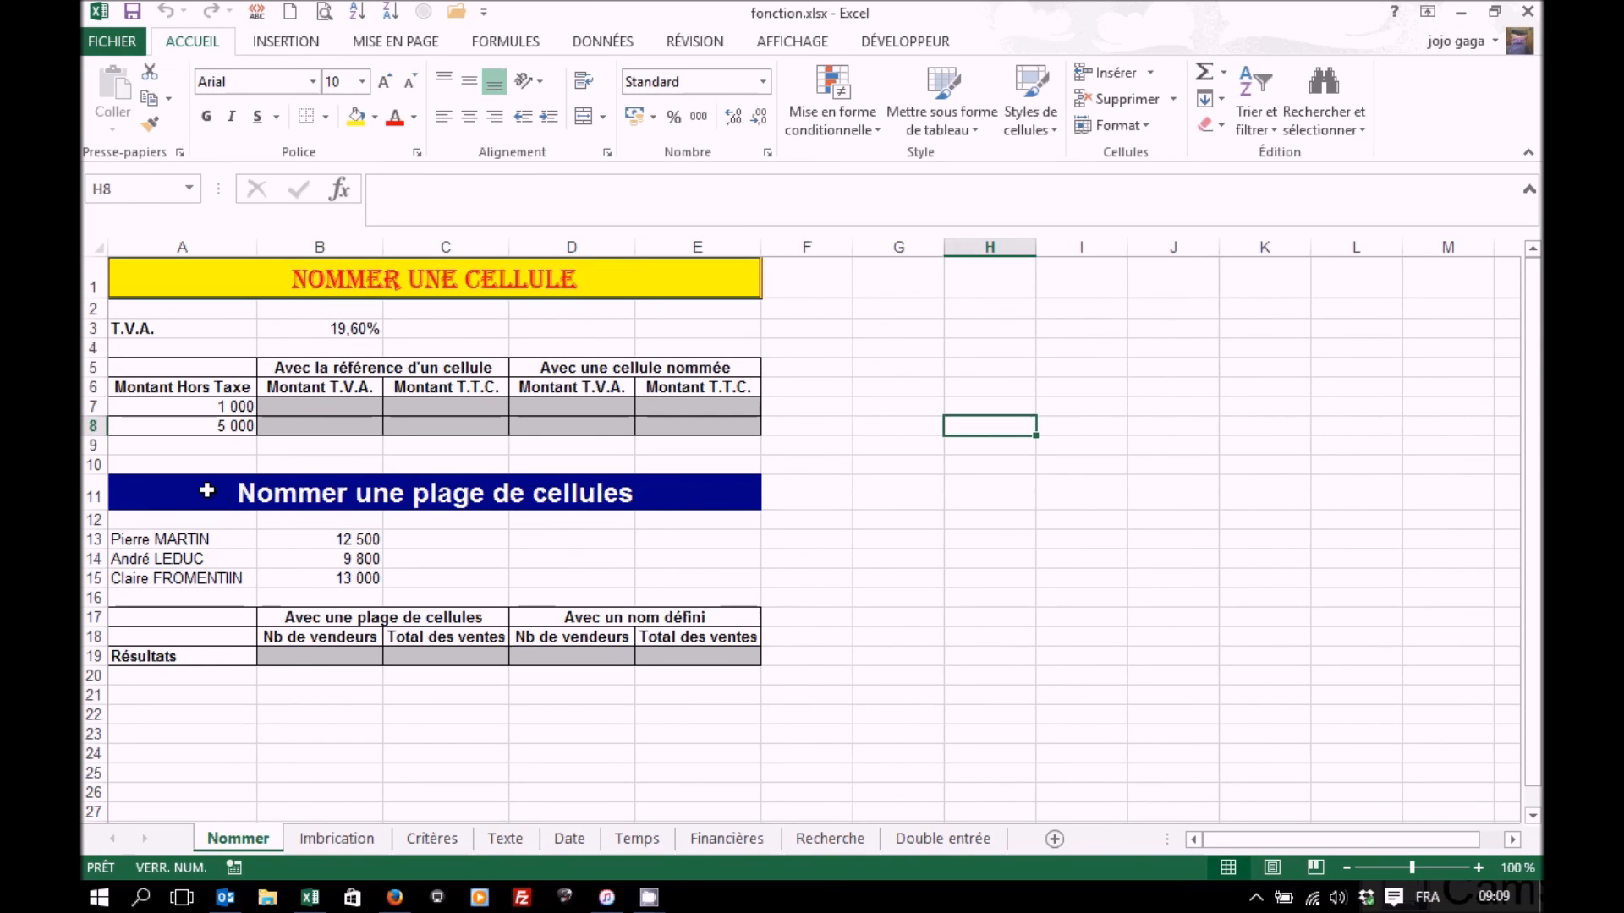
{"action": "left_click_drag", "start_coordinate": [165, 493], "coordinate": [702, 491]}
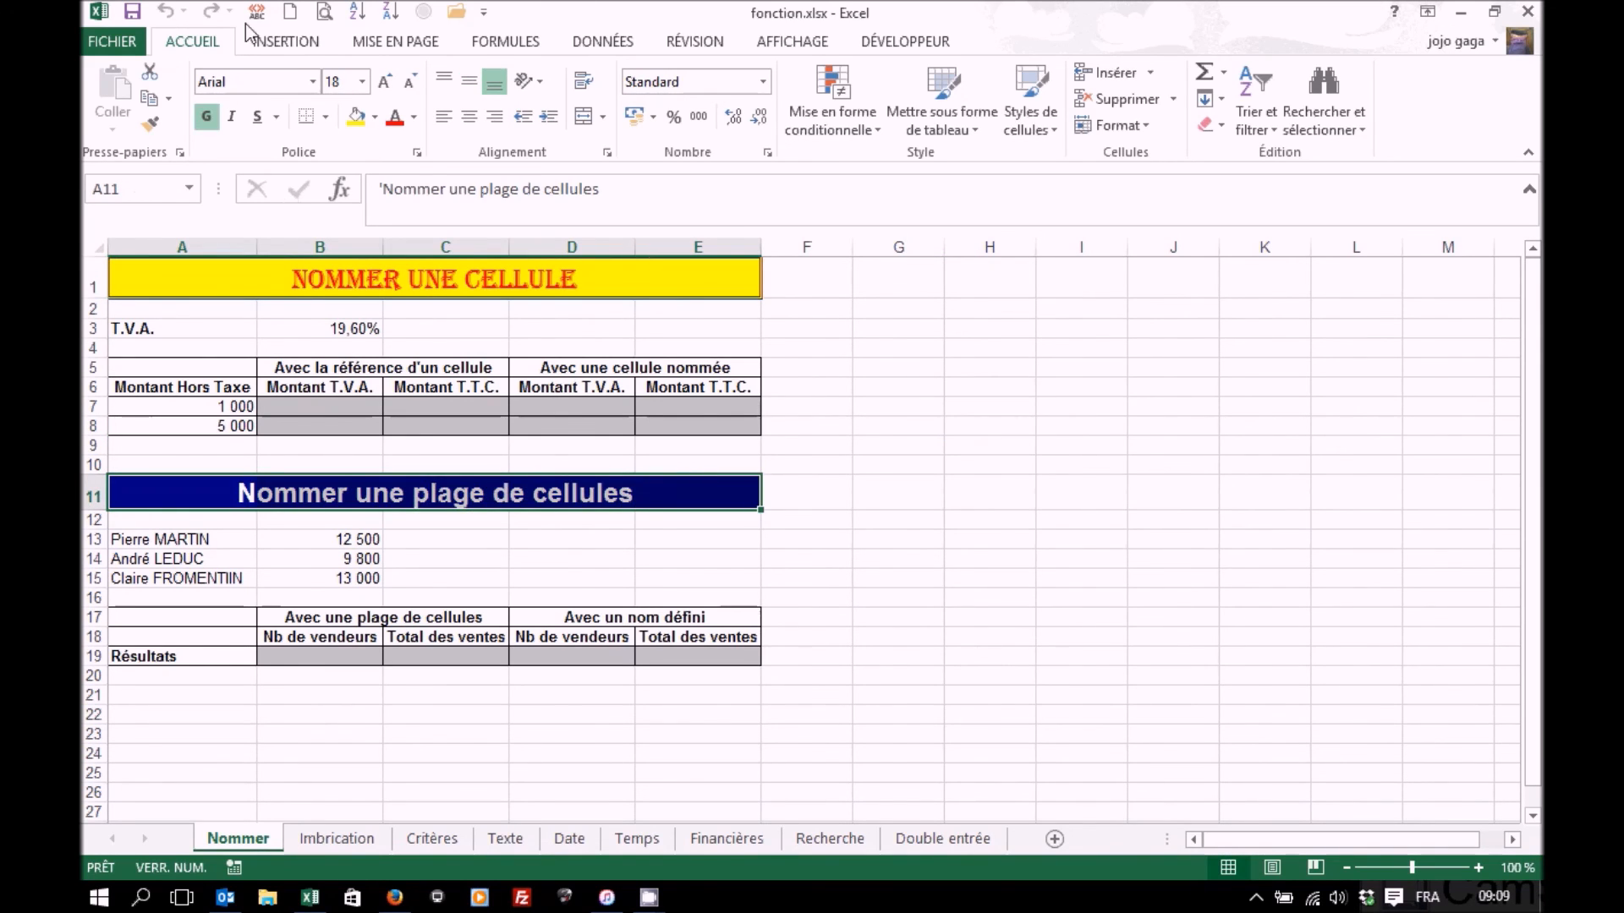
{"action": "left_click", "coordinate": [258, 14]}
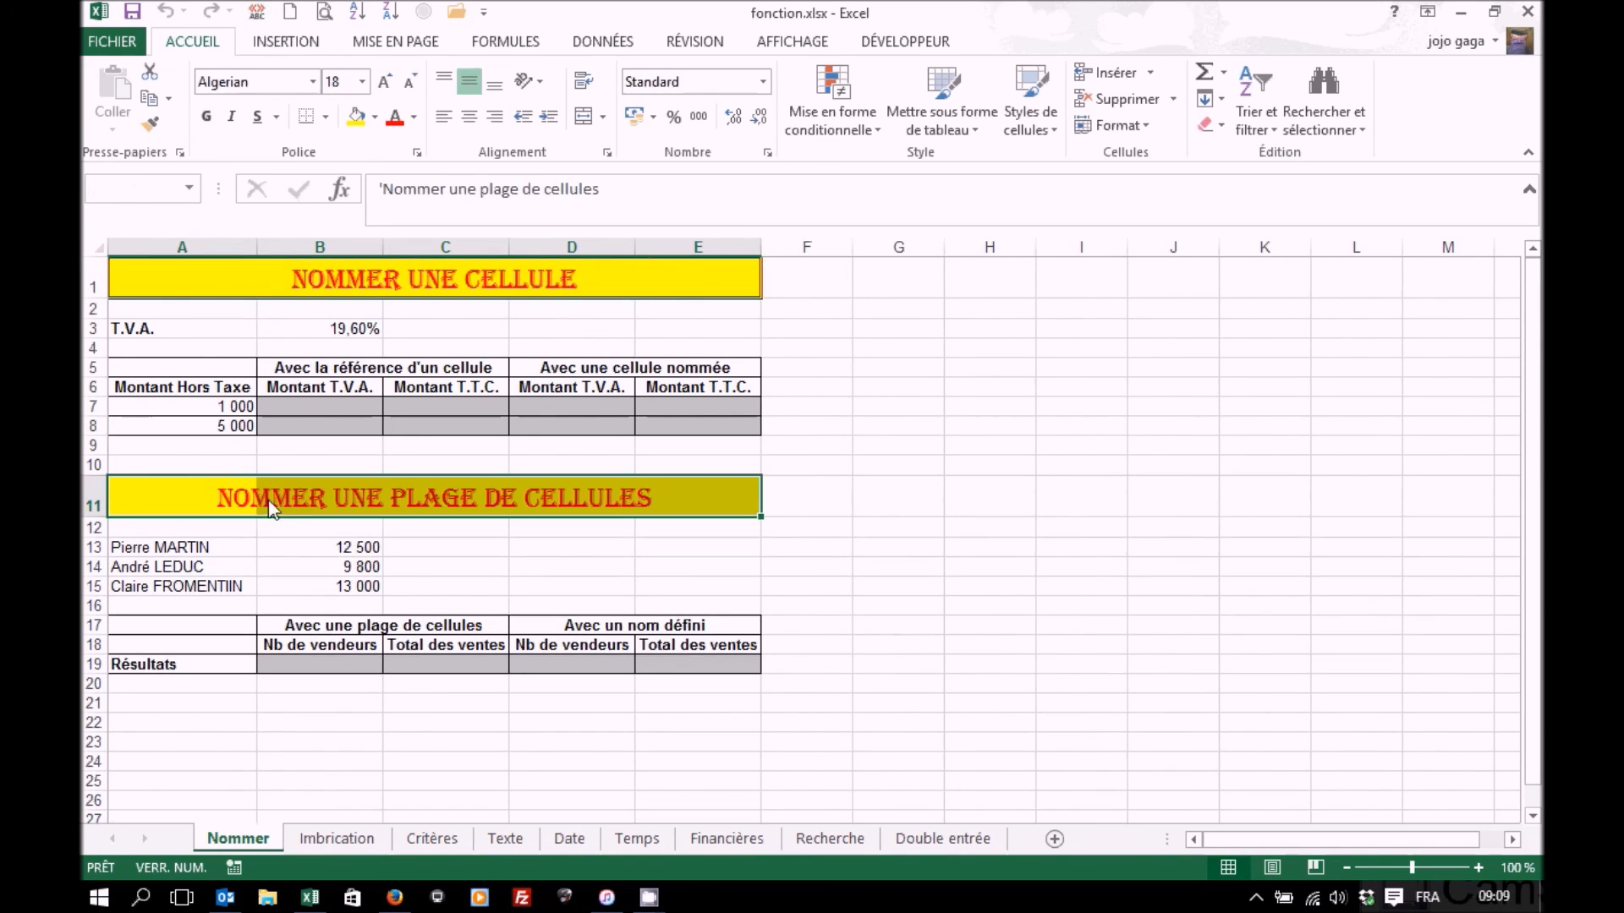
- On the Imbrication sheet, apply the MiseEnFormeTitre macro to the title "Résultats du baccalauréat" in A1:E1
{"action": "left_click", "coordinate": [337, 838]}
{"action": "left_click_drag", "start_coordinate": [169, 272], "coordinate": [740, 271]}
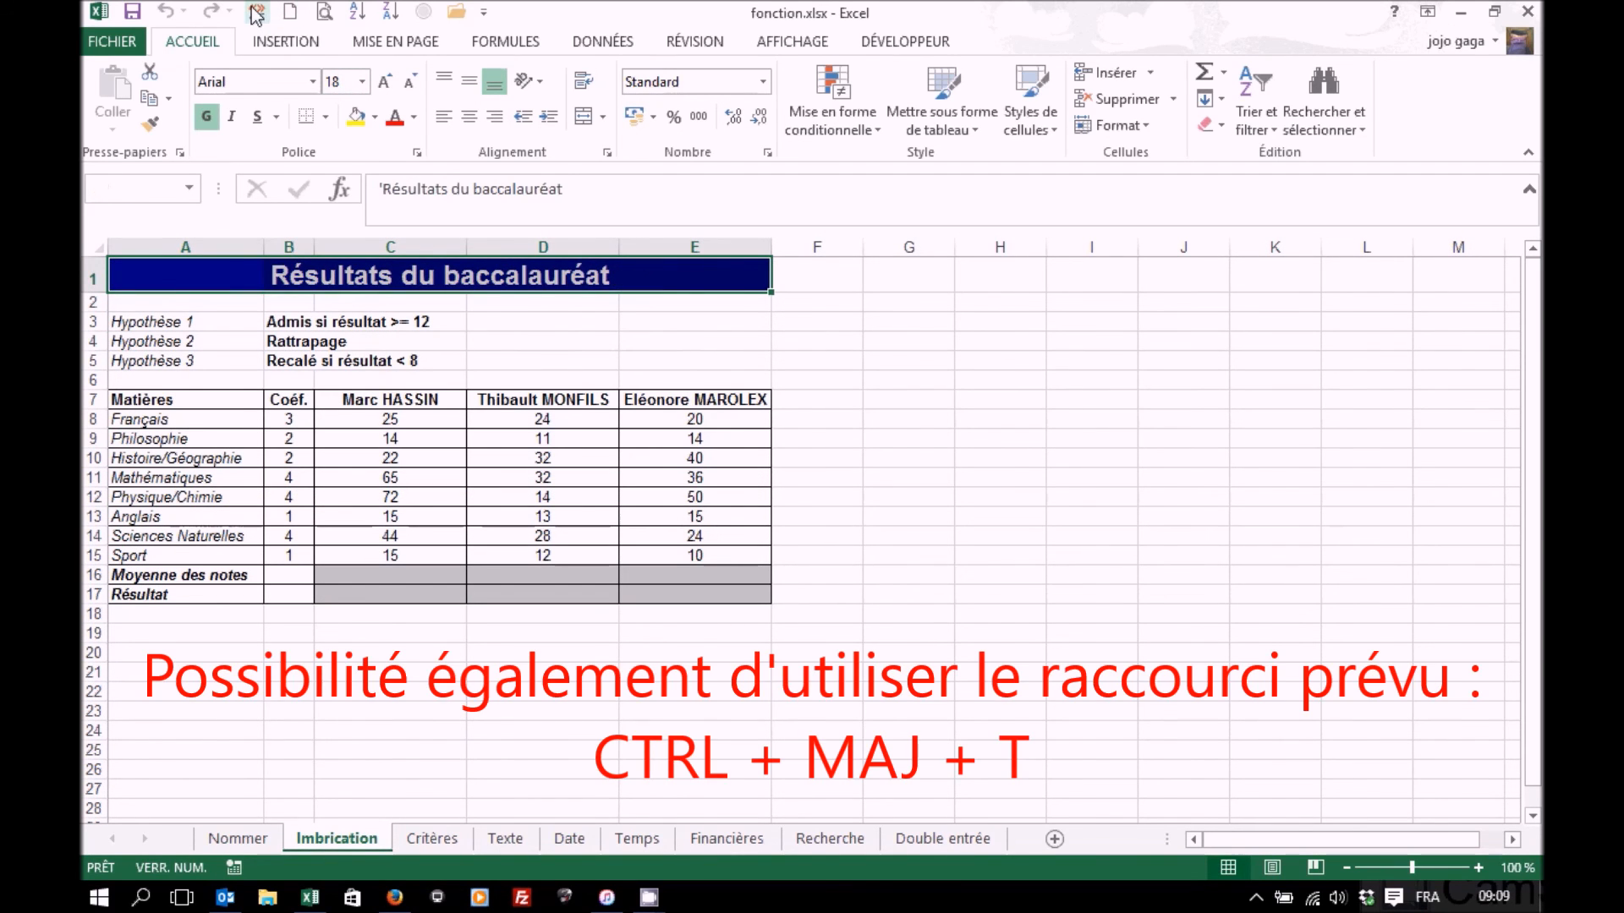
{"action": "left_click", "coordinate": [259, 14]}
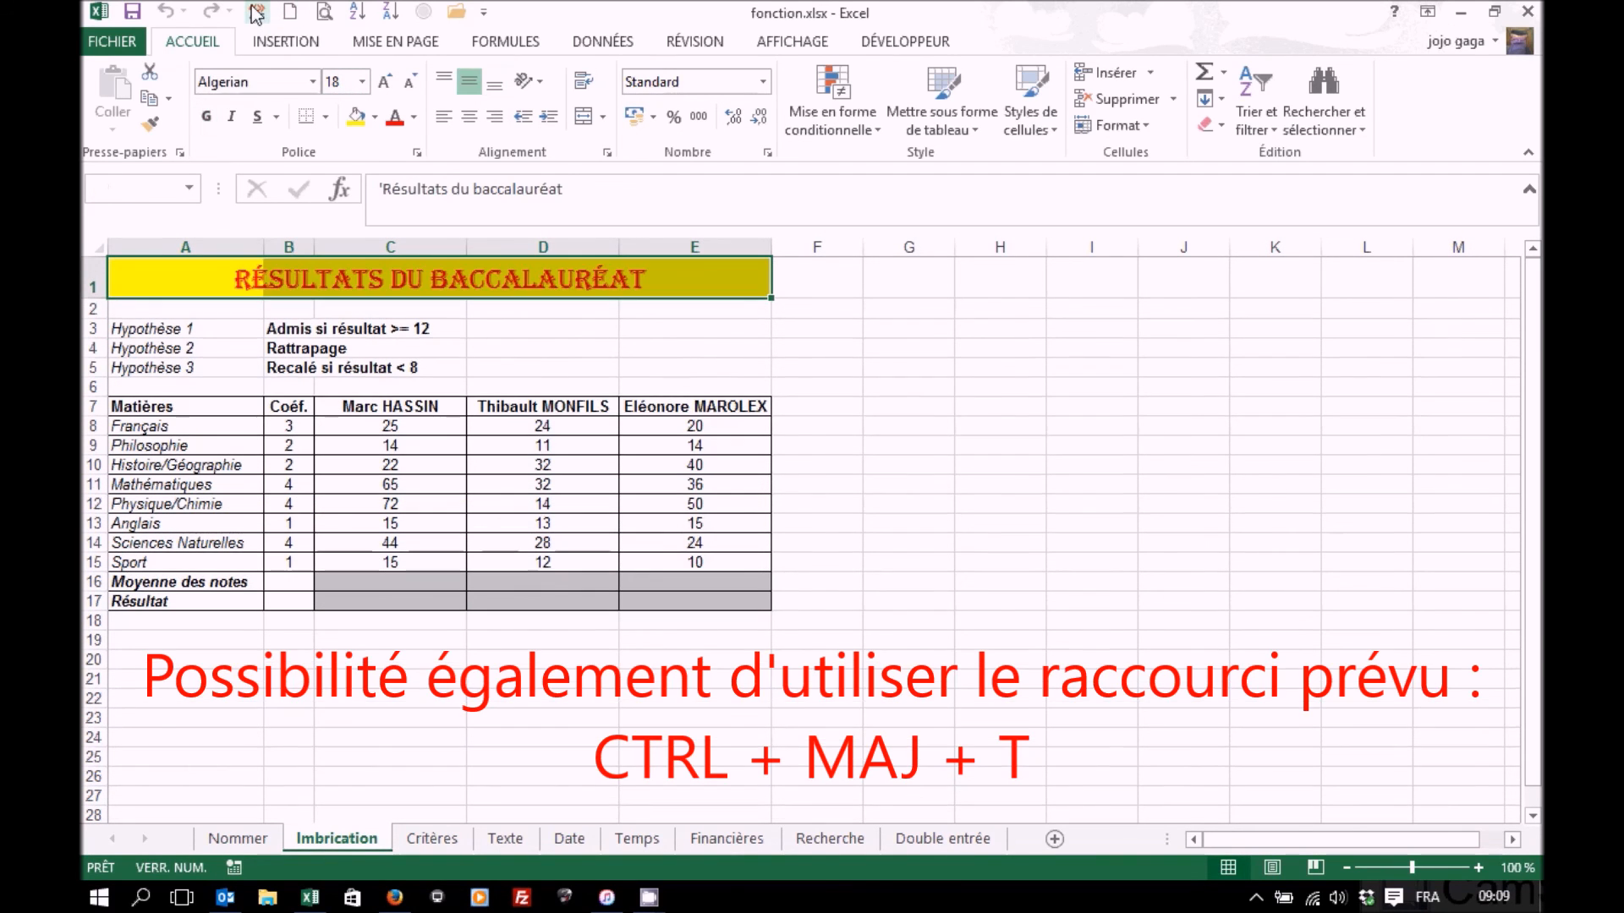
- On the Critères sheet, format the title "Fonctions de critères" in A1:D1 with the MiseEnFormeTitre macro
{"action": "left_click", "coordinate": [434, 838]}
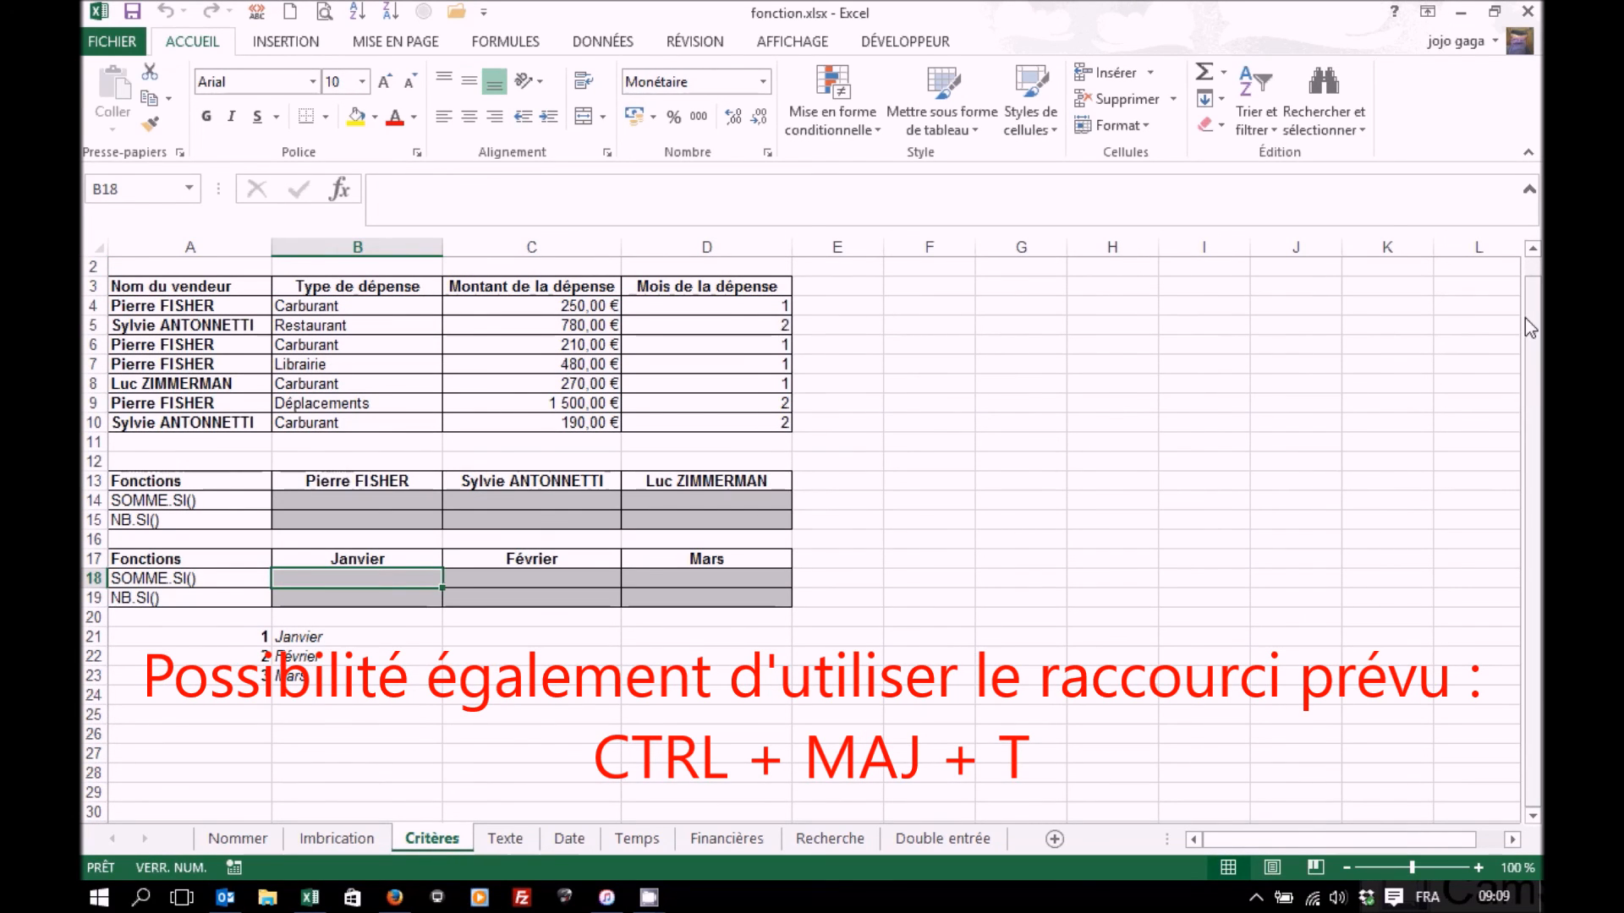
{"action": "left_click_drag", "start_coordinate": [1530, 327], "coordinate": [1531, 245]}
{"action": "left_click_drag", "start_coordinate": [224, 276], "coordinate": [699, 272]}
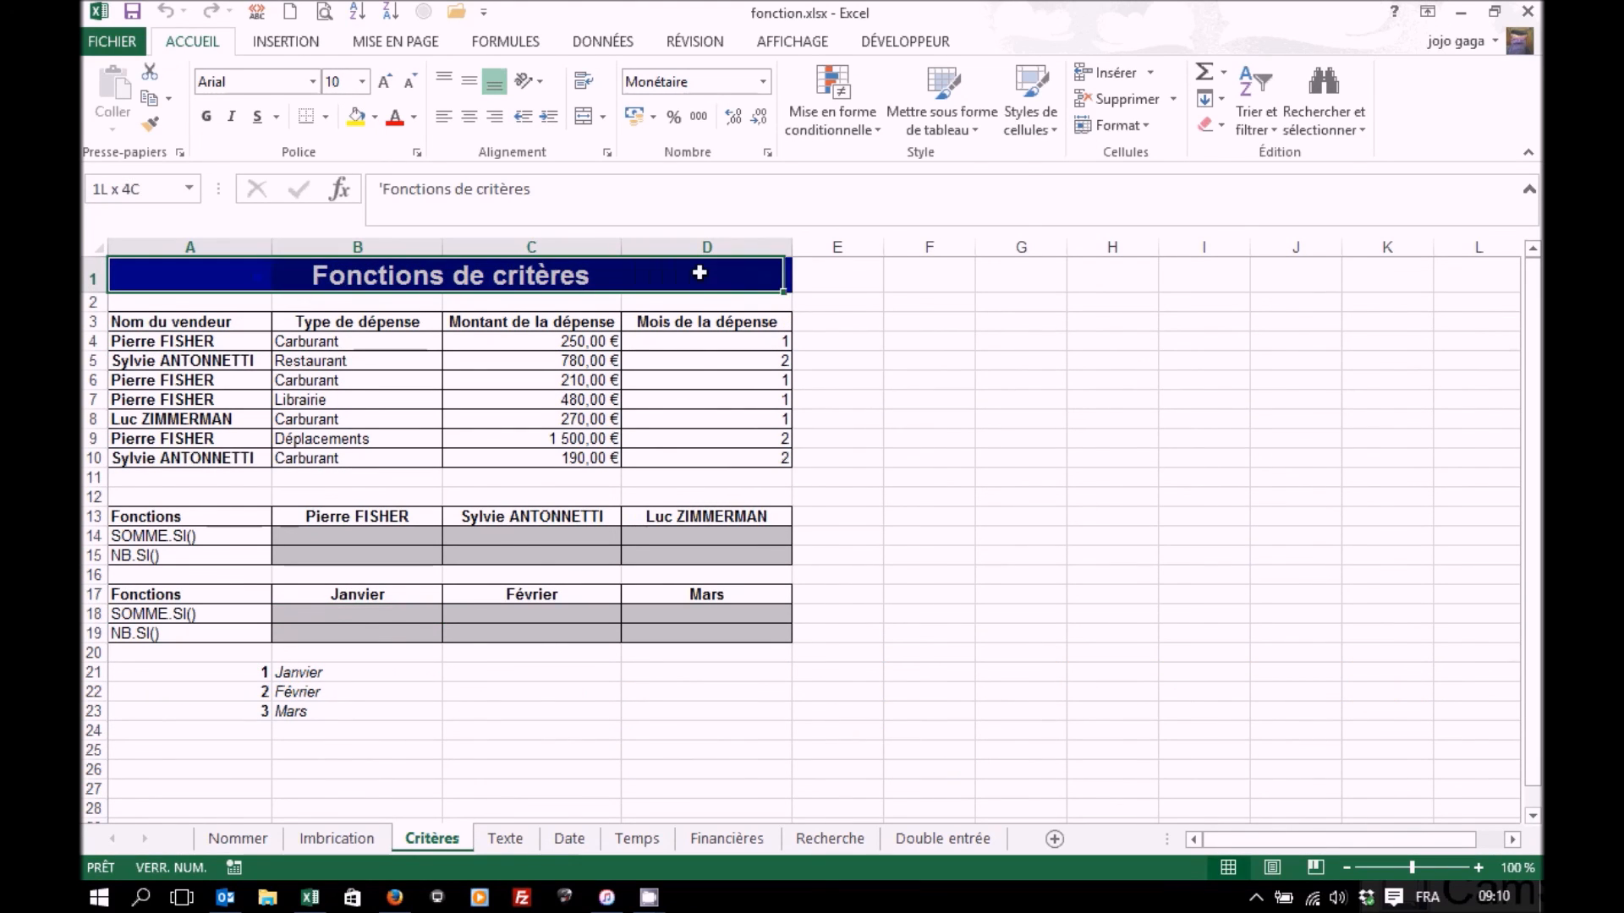
{"action": "left_click", "coordinate": [255, 12]}
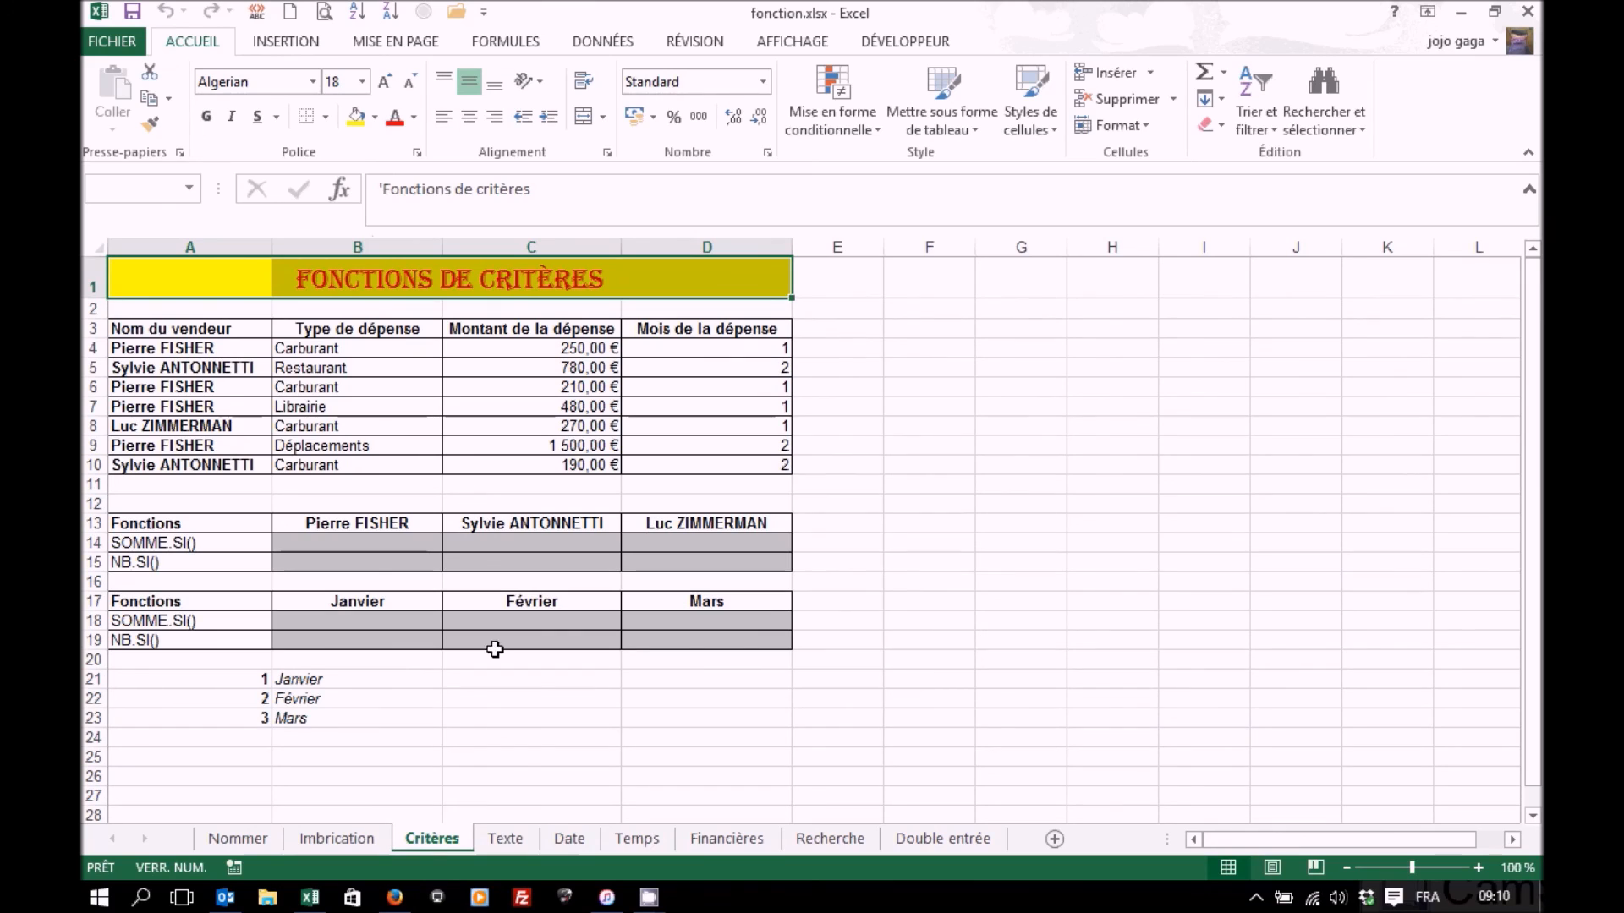